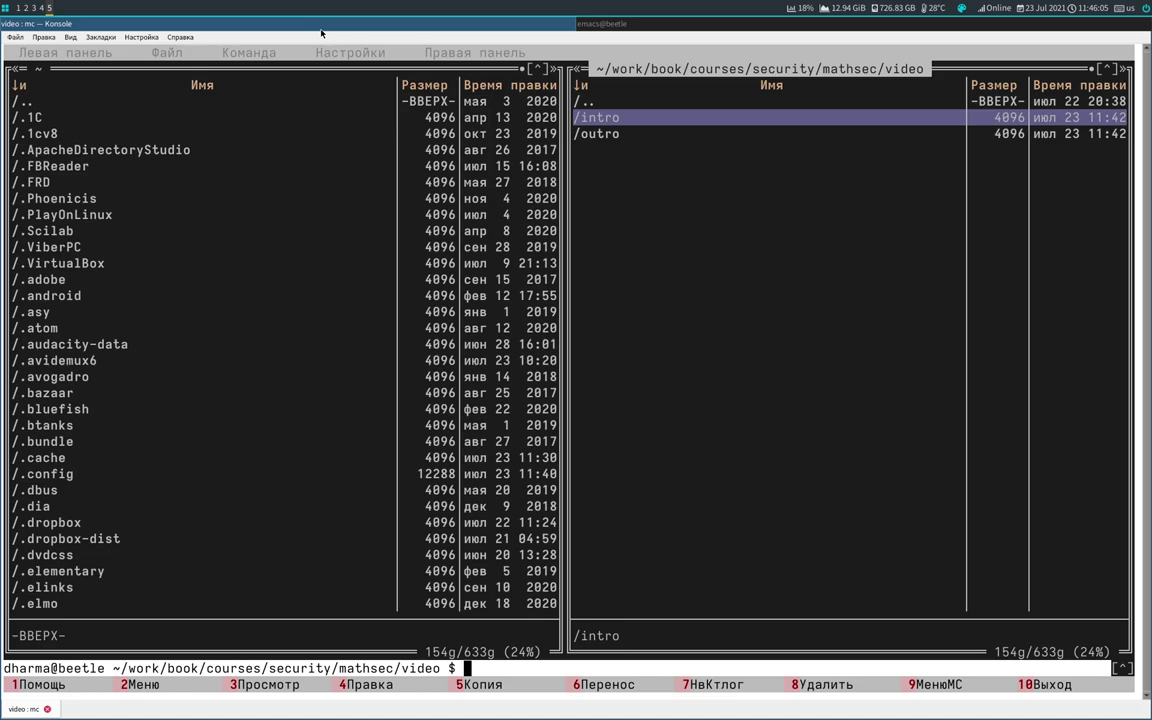
Step: Launch Kdenlive and open the file dialog for adding a clip or folder to the project bin
{"action": "key", "text": "super+d"}
{"action": "key", "text": "Return"}
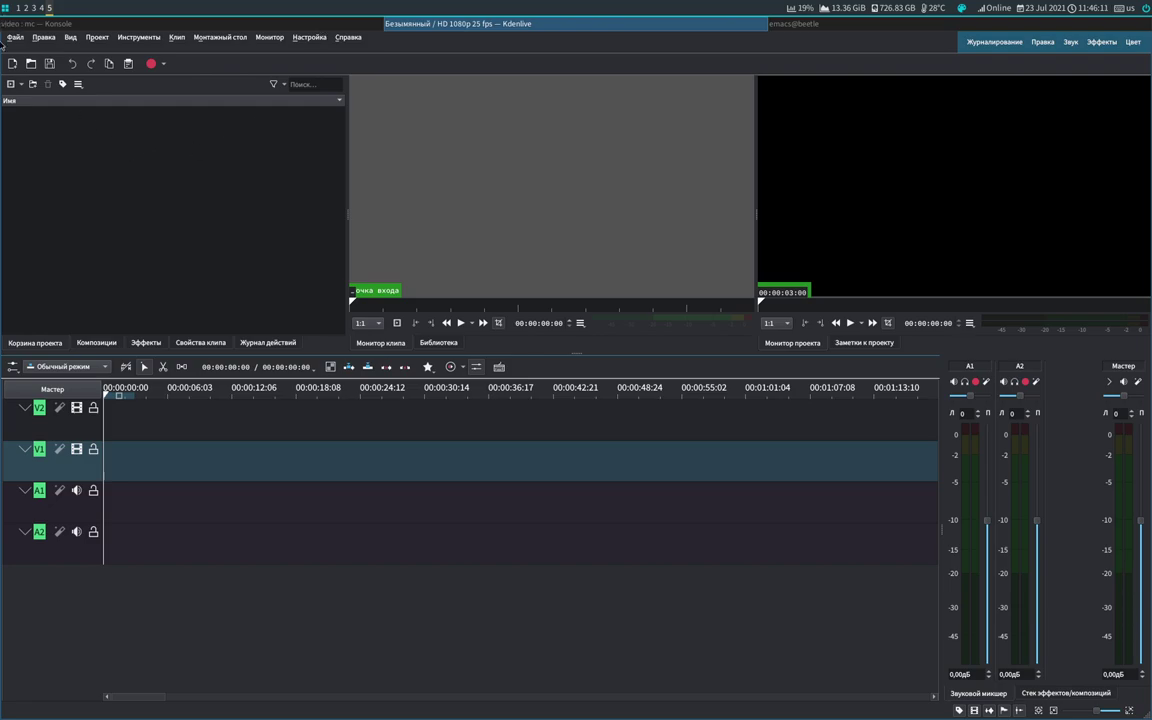
{"action": "left_click", "coordinate": [21, 84]}
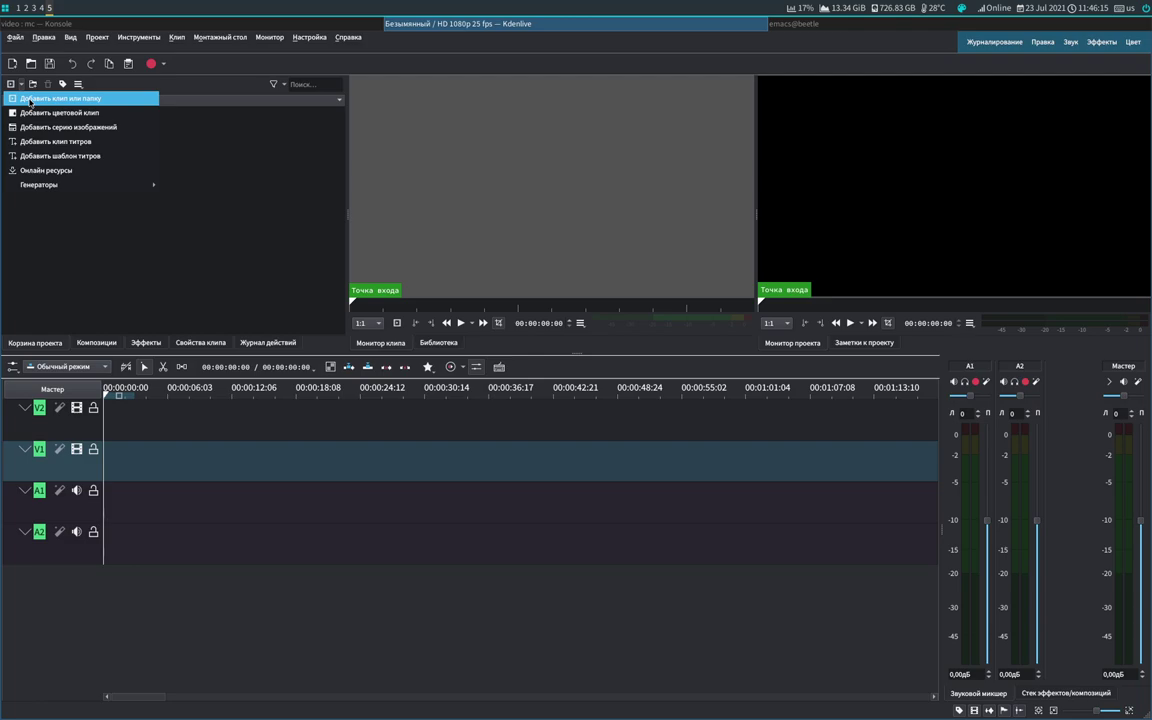
{"action": "left_click", "coordinate": [30, 101]}
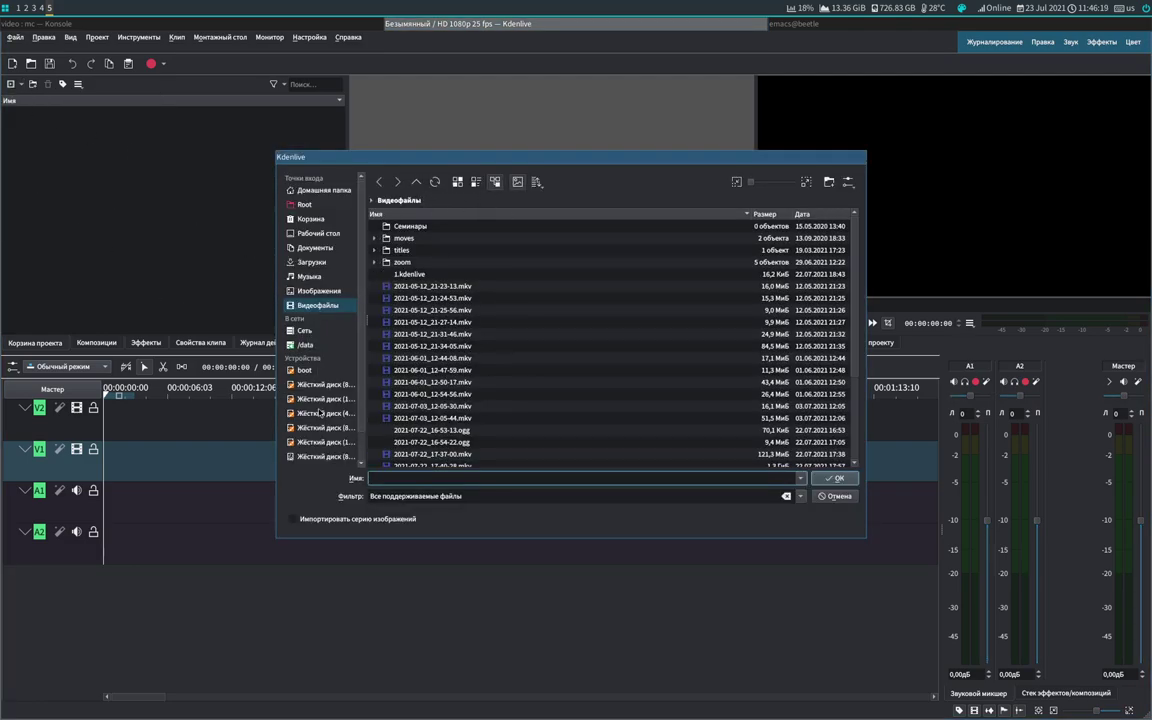
Step: Browse to the home folder in the file dialog
{"action": "left_click", "coordinate": [416, 182]}
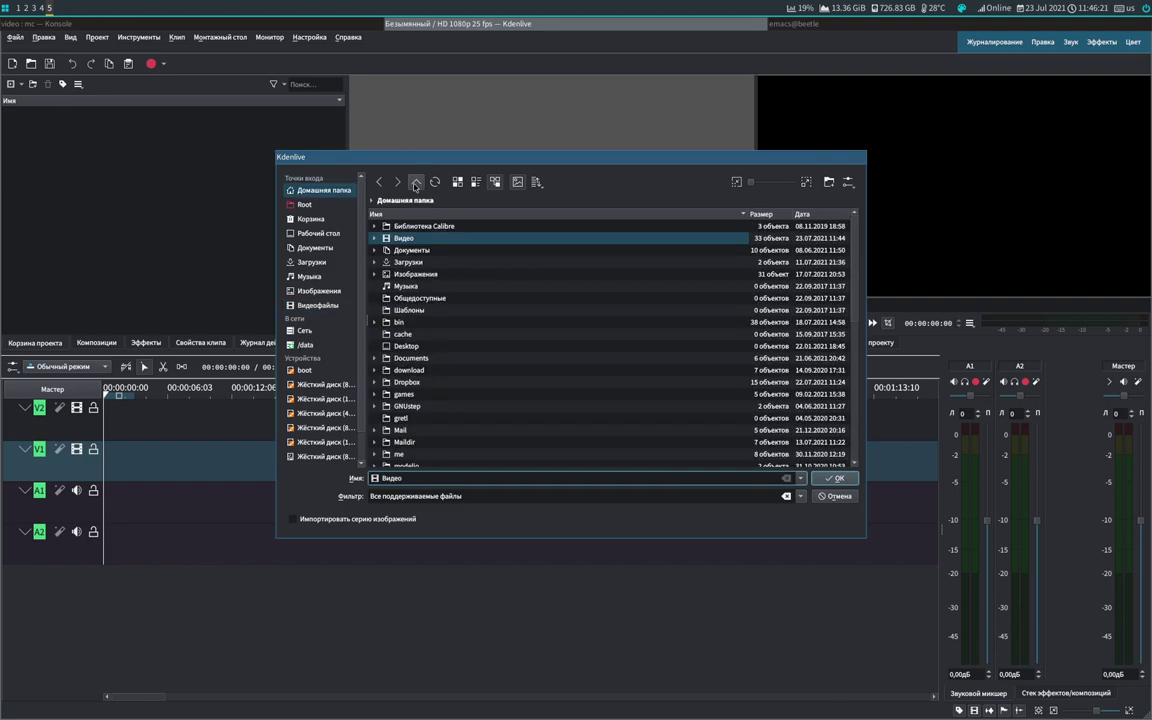
{"action": "left_click", "coordinate": [416, 182]}
{"action": "left_click", "coordinate": [416, 182]}
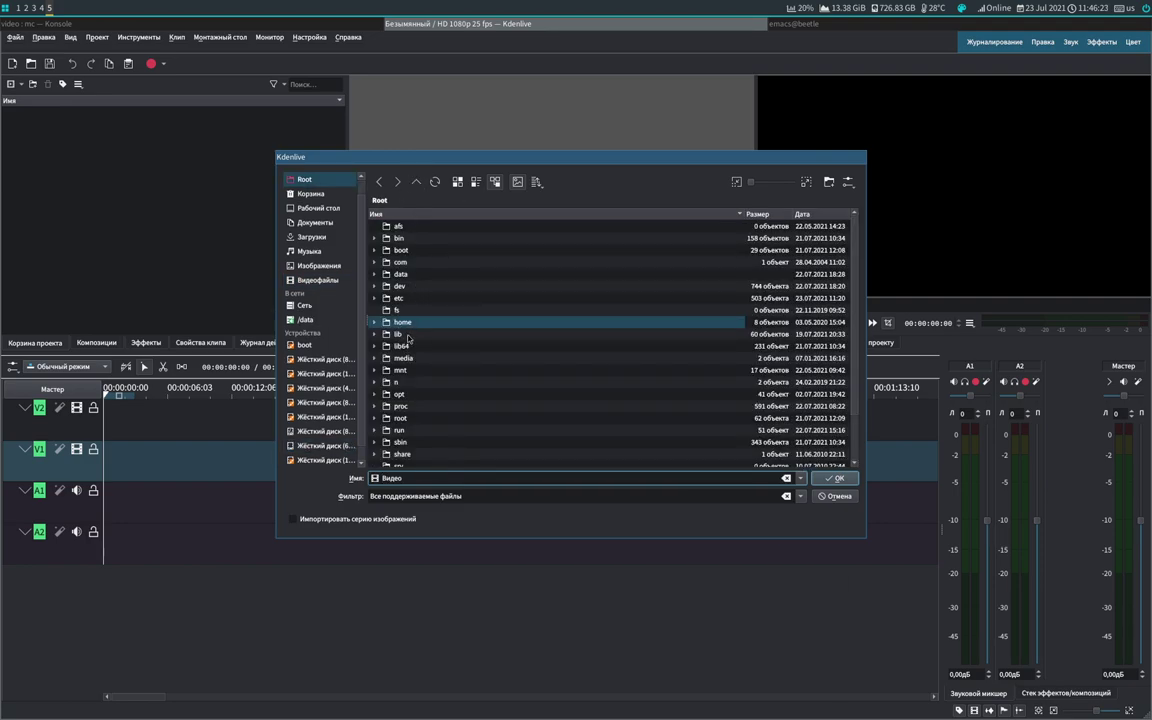
{"action": "double_click", "coordinate": [408, 324]}
{"action": "key", "text": "Down"}
{"action": "key", "text": "Return"}
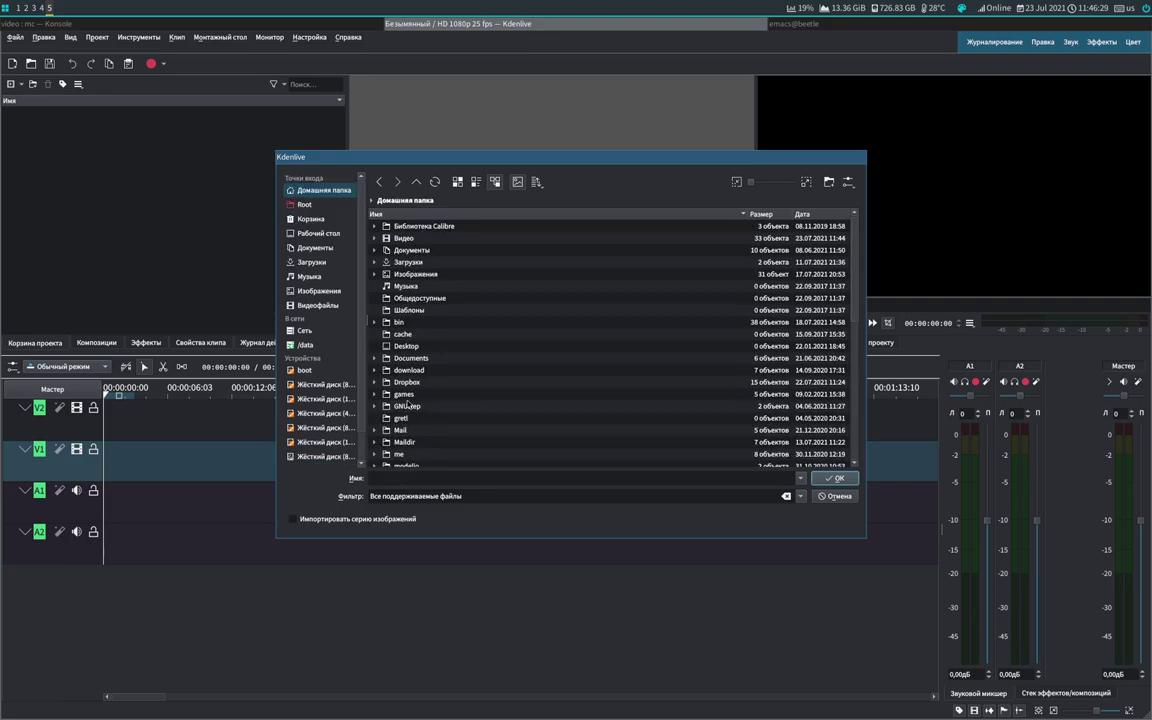
Step: Open the folder work/book/courses/security/mathsec/video/intro from the home folder
{"action": "scroll", "coordinate": [415, 447], "scroll_direction": "down", "scroll_amount": 7}
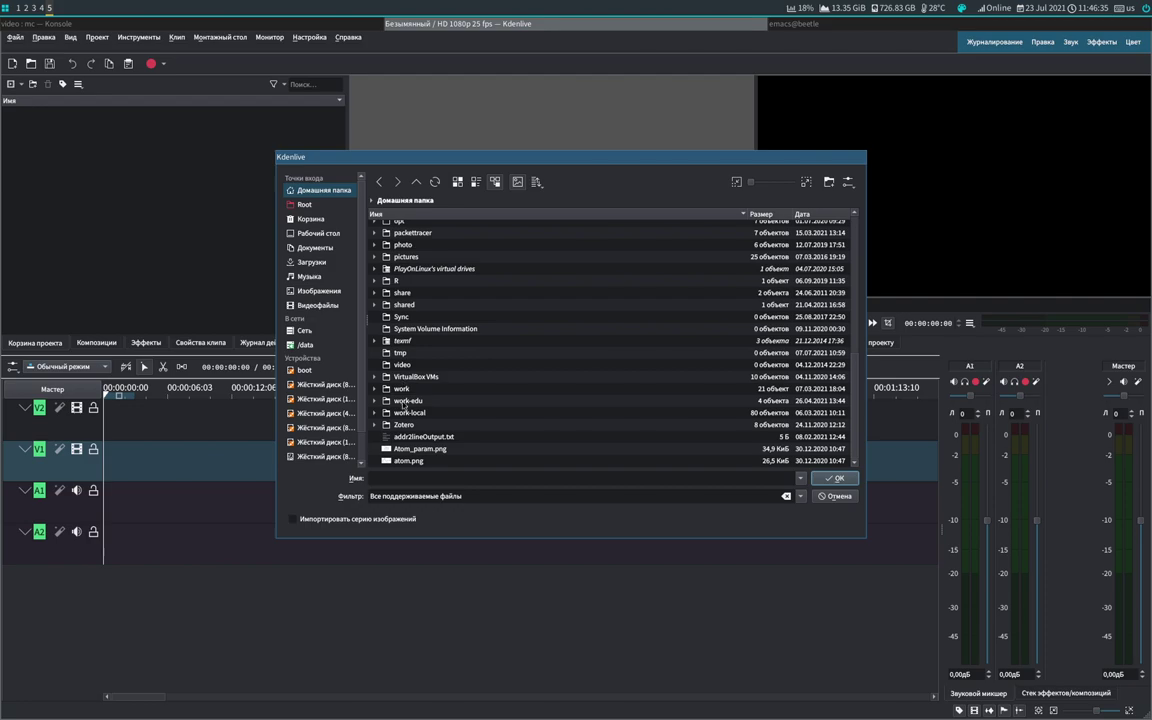
{"action": "double_click", "coordinate": [401, 388]}
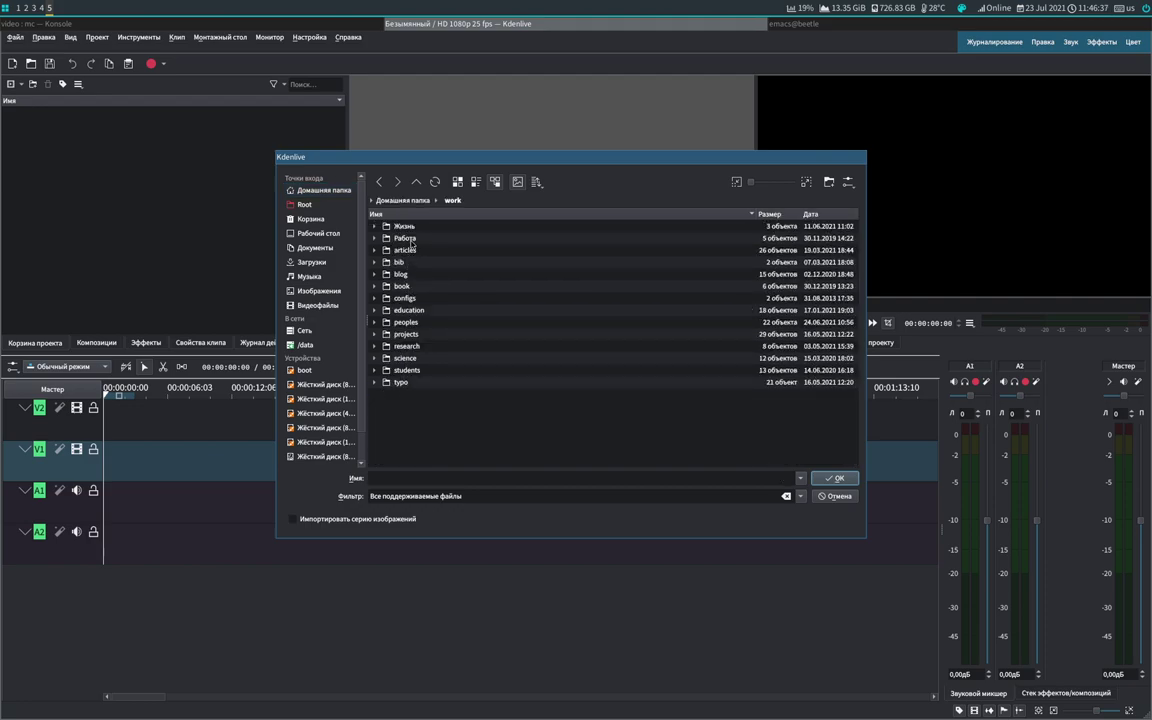
{"action": "left_click", "coordinate": [402, 287]}
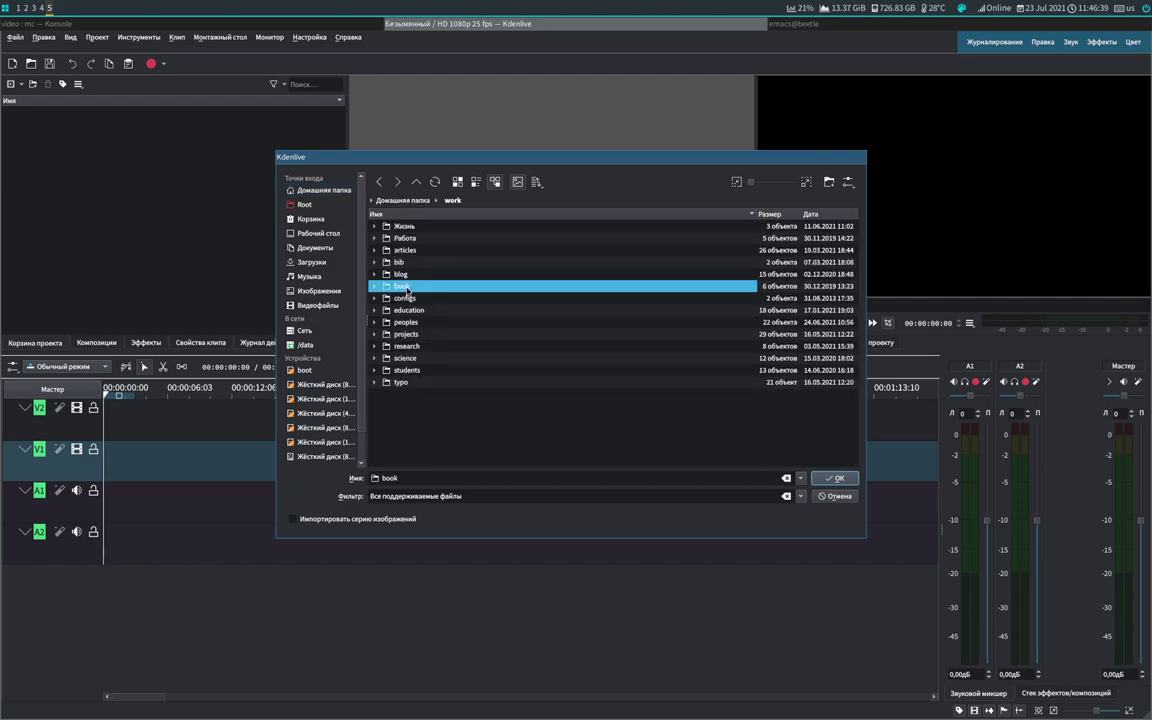
{"action": "double_click", "coordinate": [407, 290]}
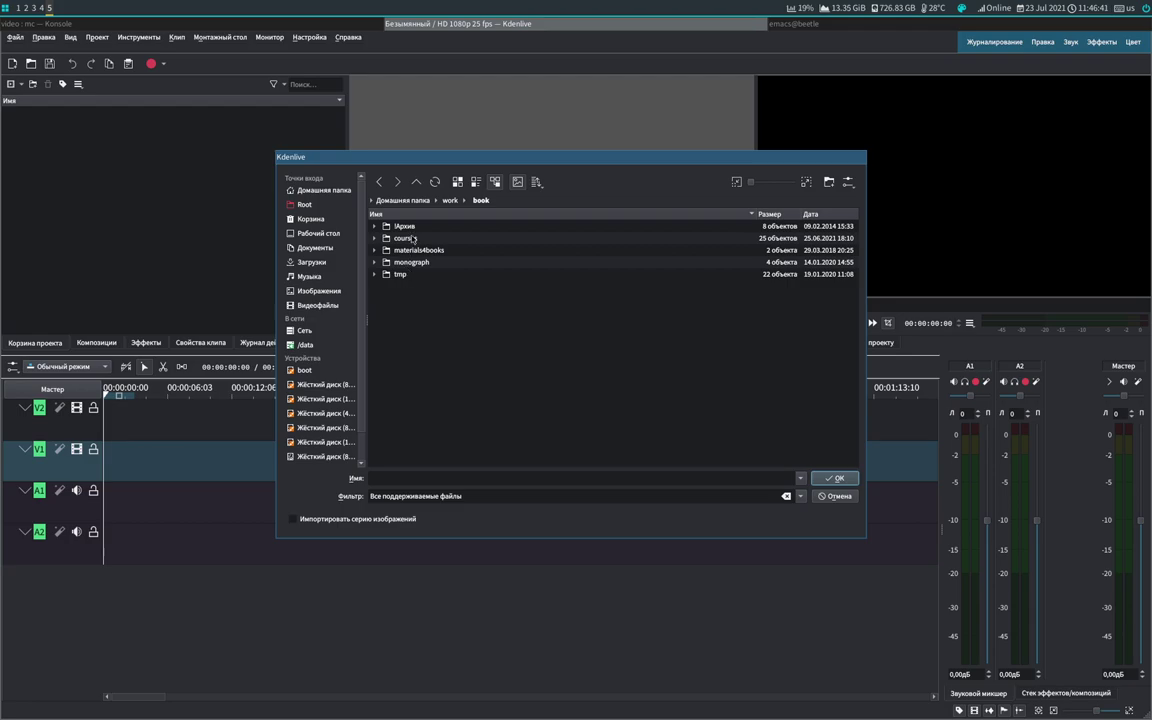
{"action": "double_click", "coordinate": [405, 238]}
{"action": "scroll", "coordinate": [423, 430], "scroll_direction": "down", "scroll_amount": 3}
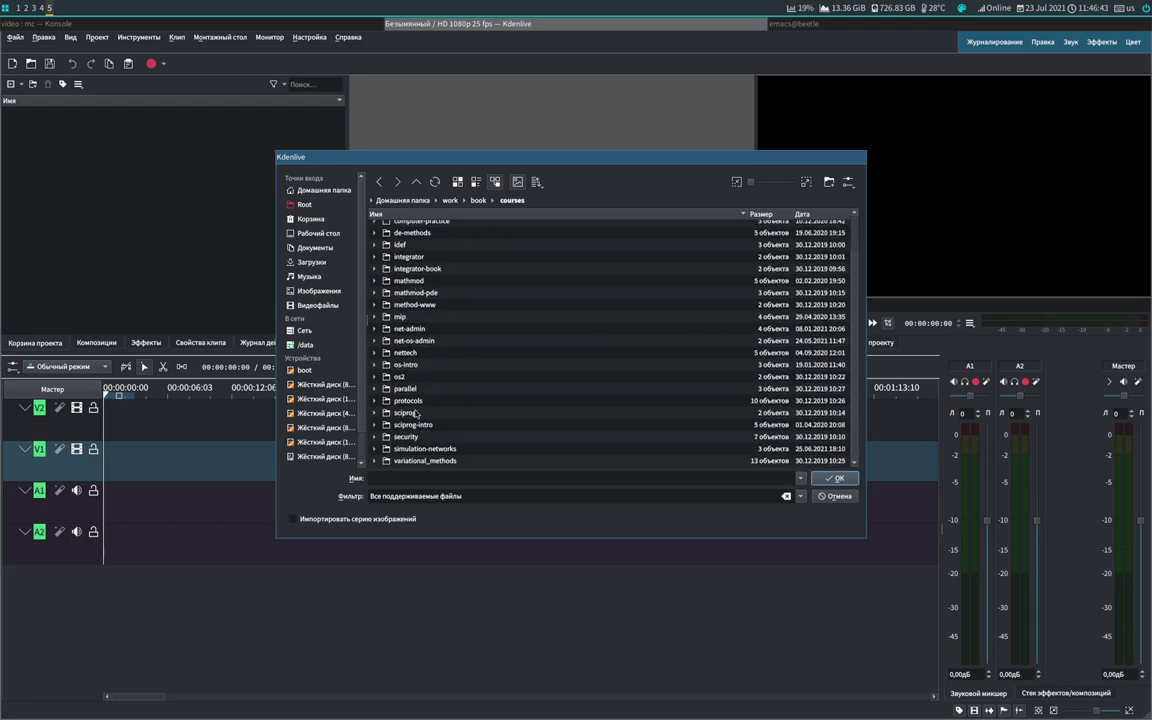
{"action": "double_click", "coordinate": [426, 438]}
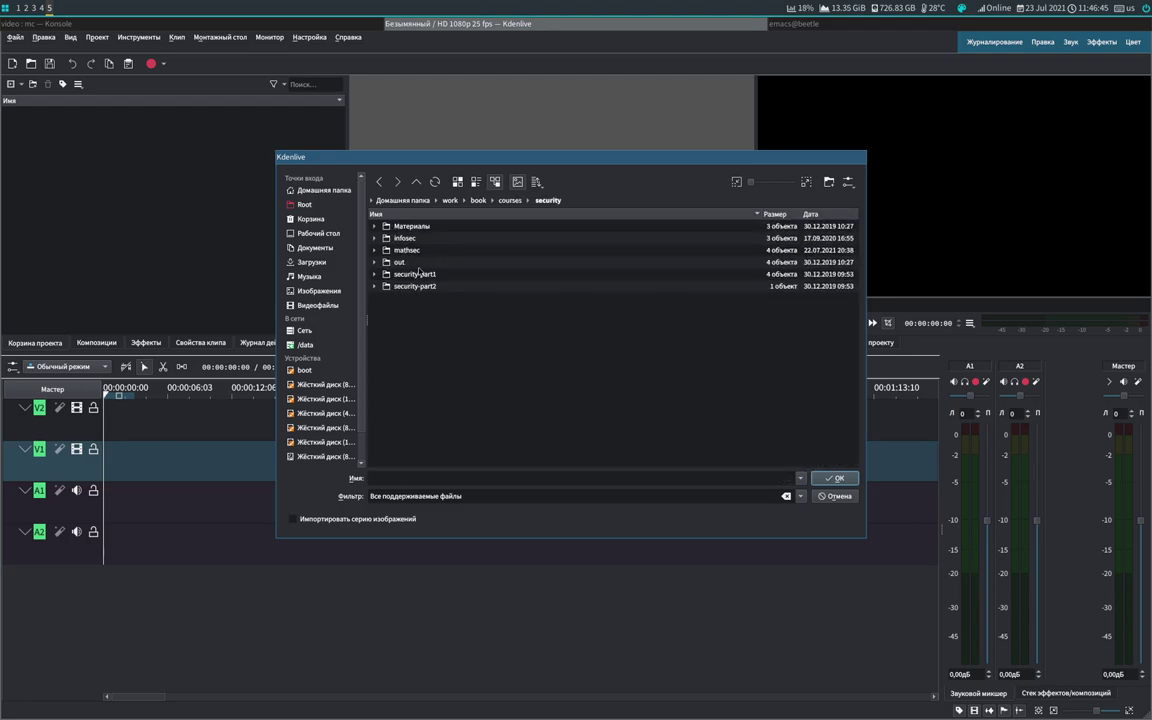
{"action": "double_click", "coordinate": [419, 250]}
{"action": "double_click", "coordinate": [420, 226]}
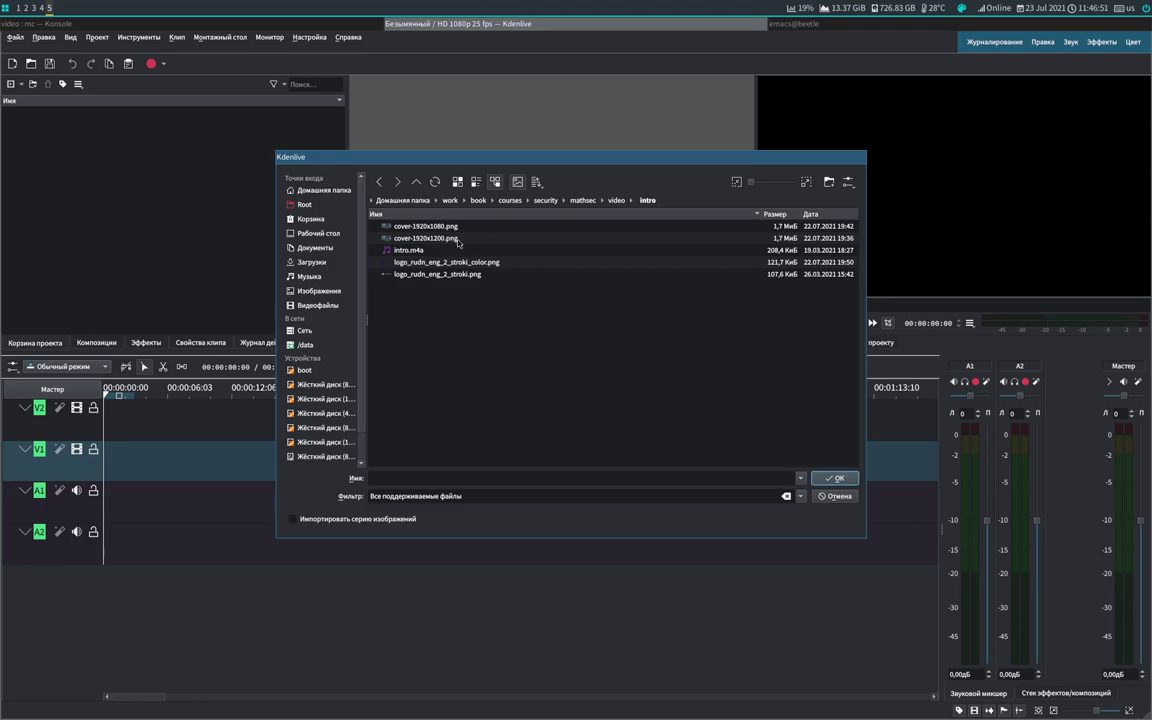
Step: Import cover-1920x1200.png and intro.m4a, decline creating a new 1920×1200 profile, and select the cover clip
{"action": "left_click", "coordinate": [449, 239]}
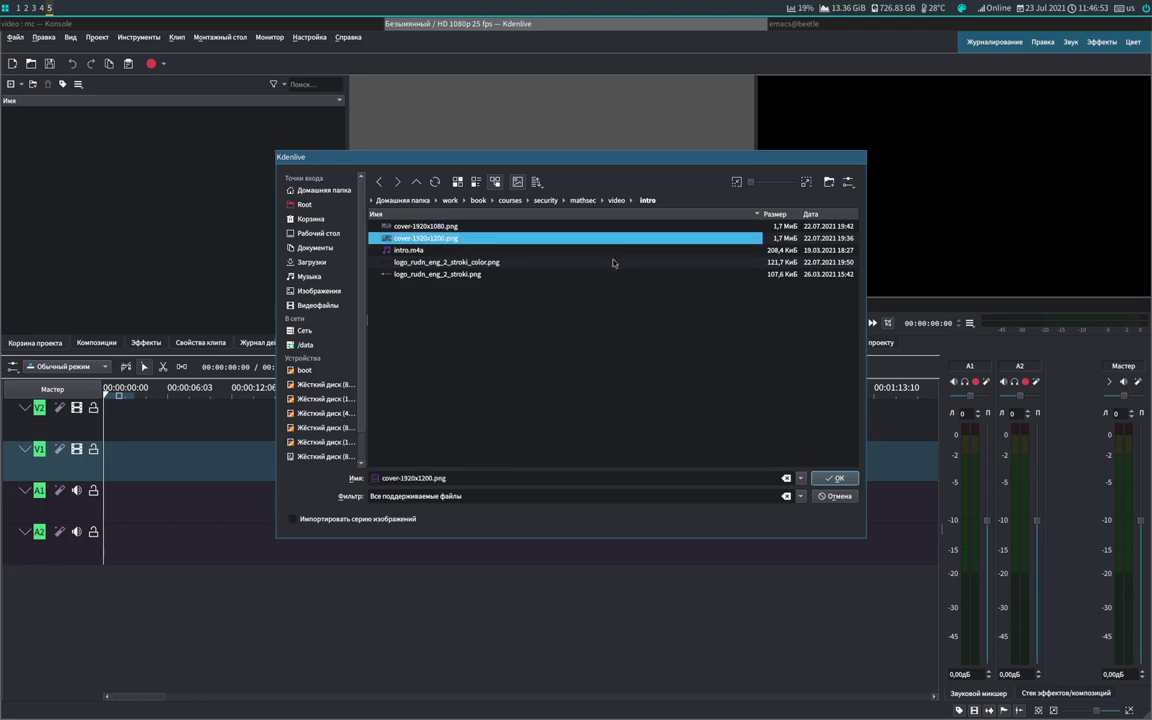
{"action": "left_click", "coordinate": [409, 250], "text": "ctrl"}
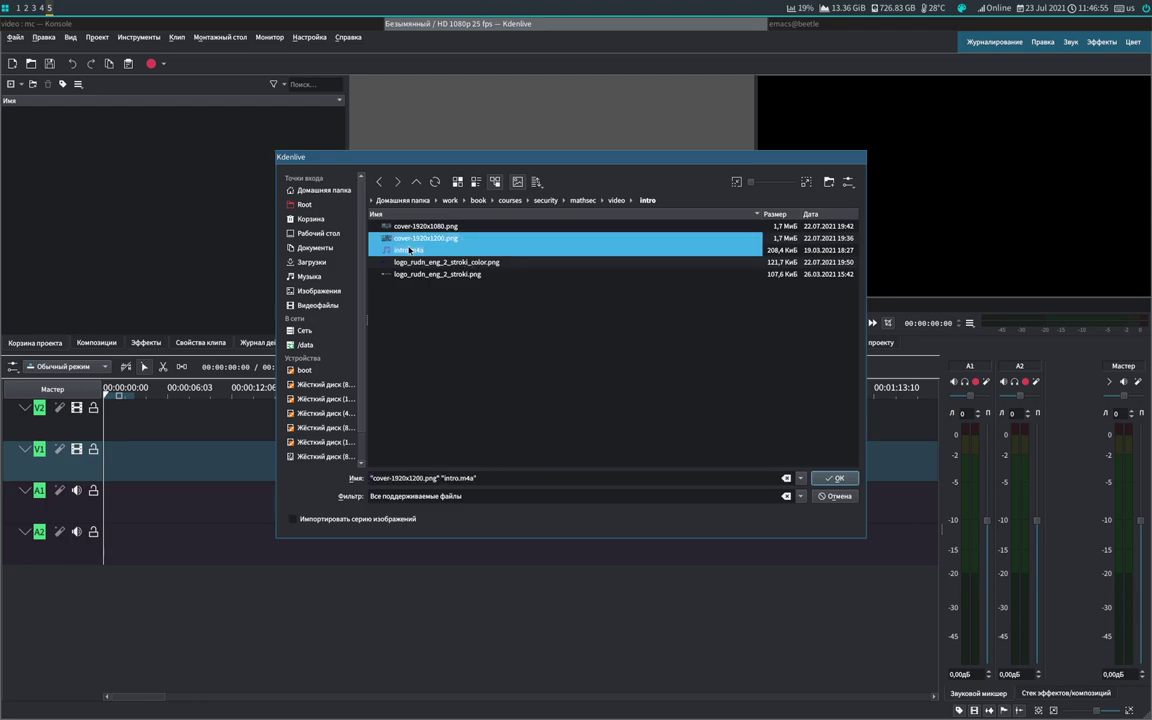
{"action": "left_click", "coordinate": [841, 478]}
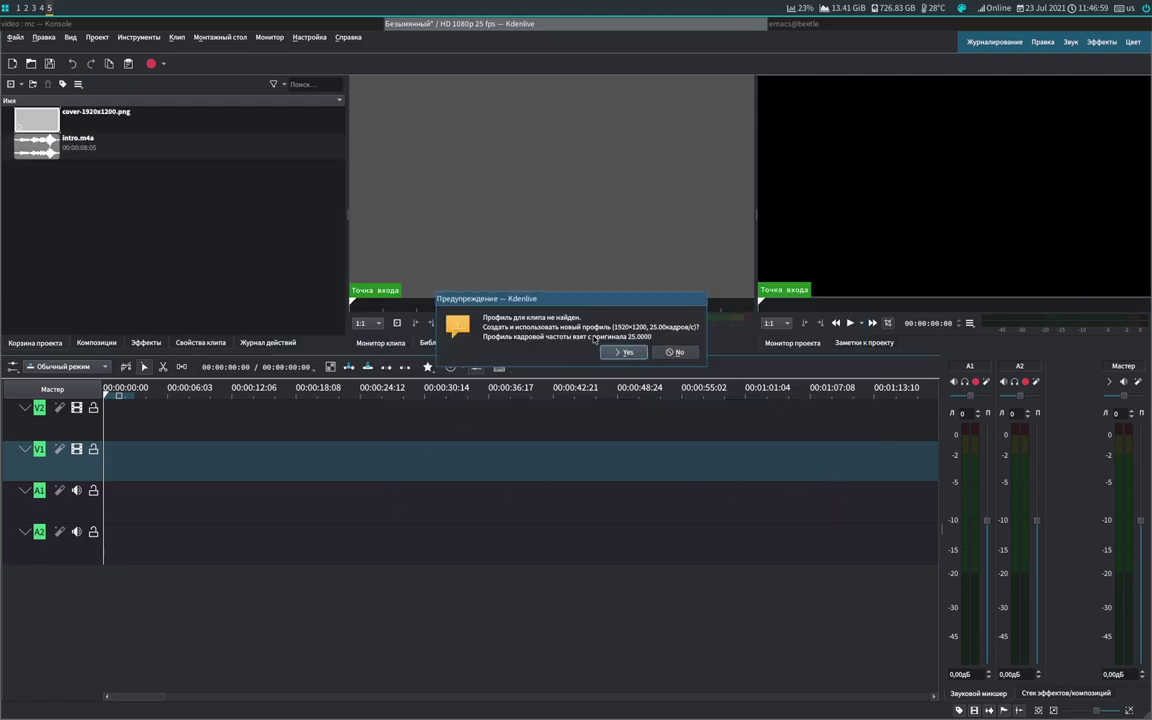
{"action": "left_click", "coordinate": [674, 353]}
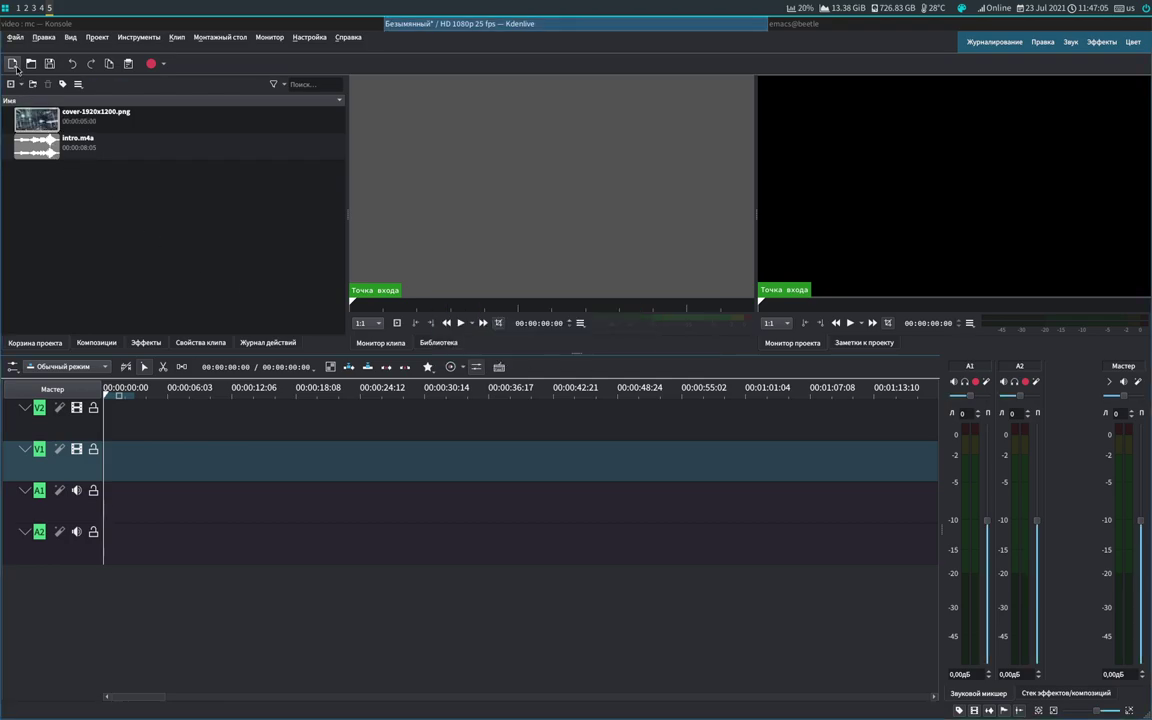
{"action": "left_click", "coordinate": [35, 120]}
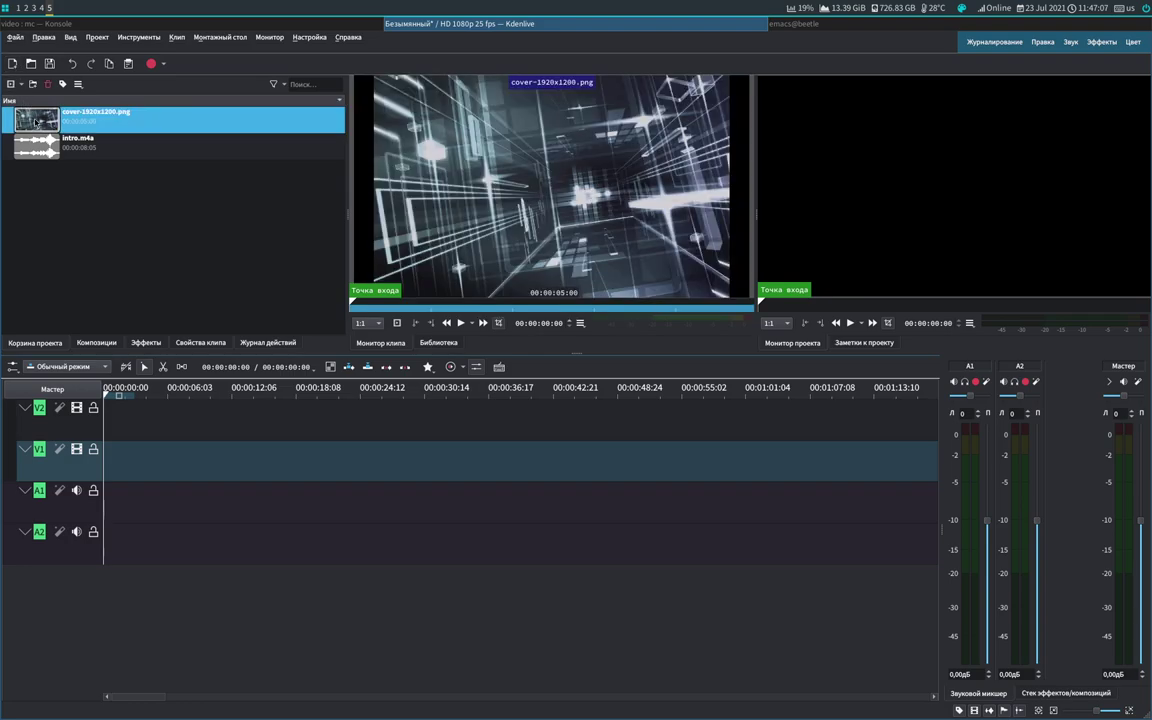
Step: Create a new project using the custom HD 1200p 60 fps profile
{"action": "left_click", "coordinate": [12, 63]}
{"action": "scroll", "coordinate": [413, 347], "scroll_direction": "down", "scroll_amount": 2}
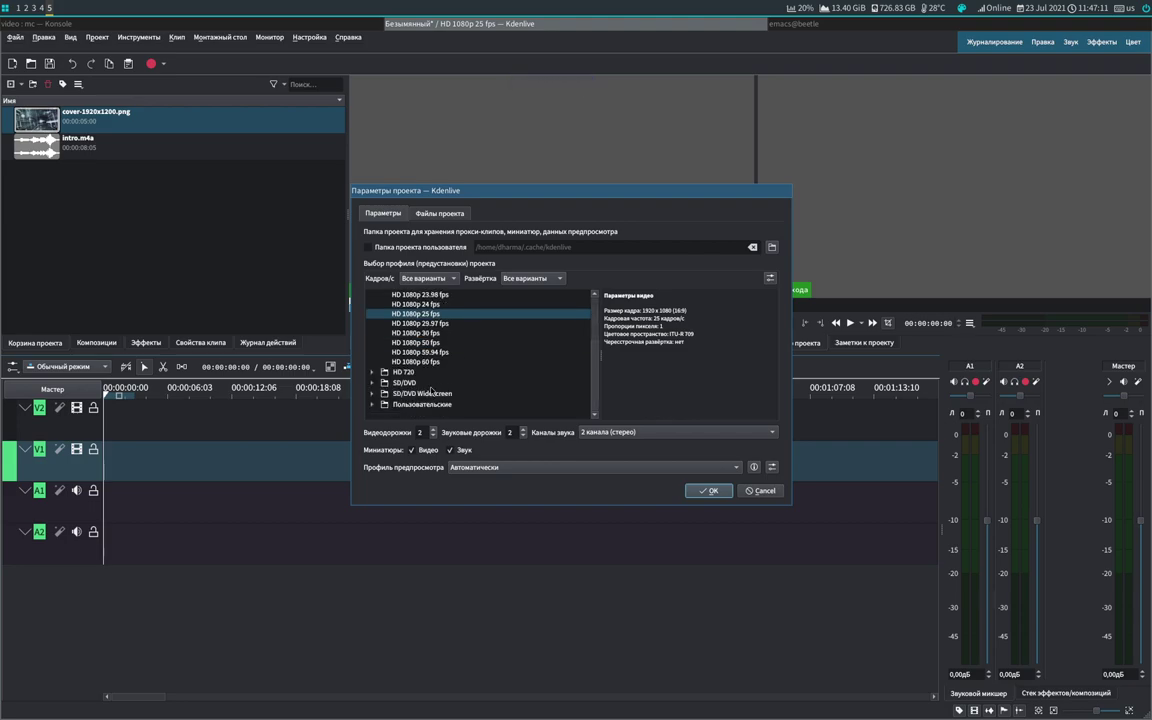
{"action": "left_click", "coordinate": [372, 404]}
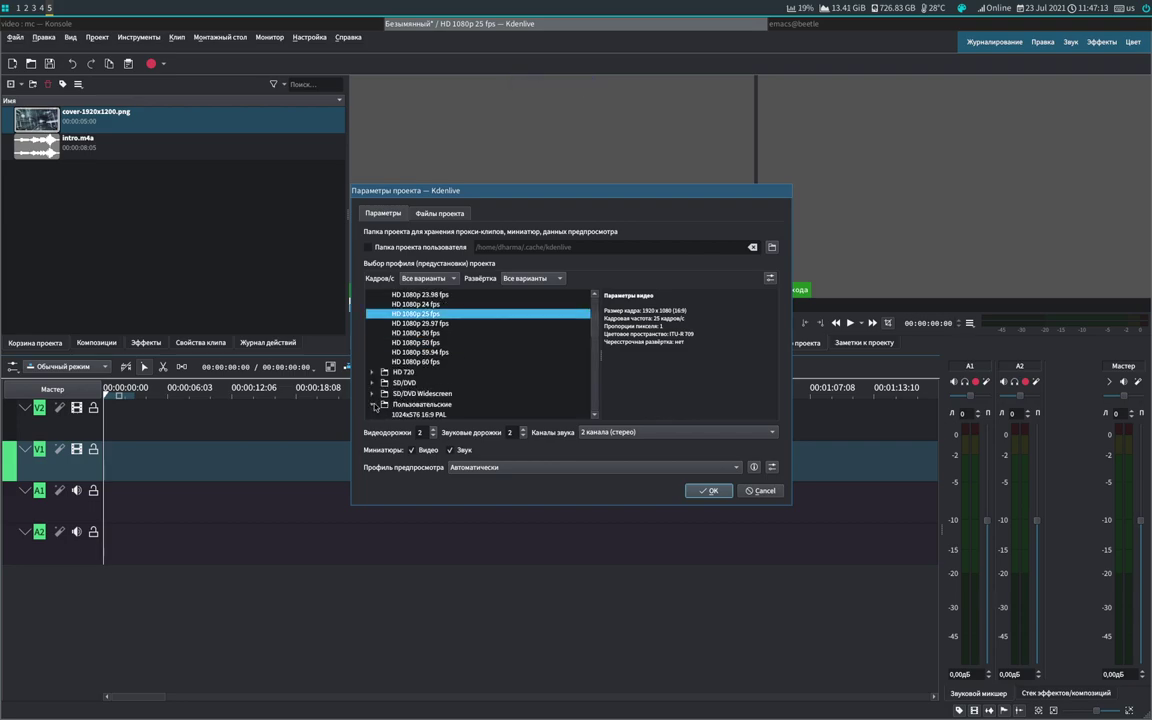
{"action": "scroll", "coordinate": [428, 356], "scroll_direction": "down", "scroll_amount": 3}
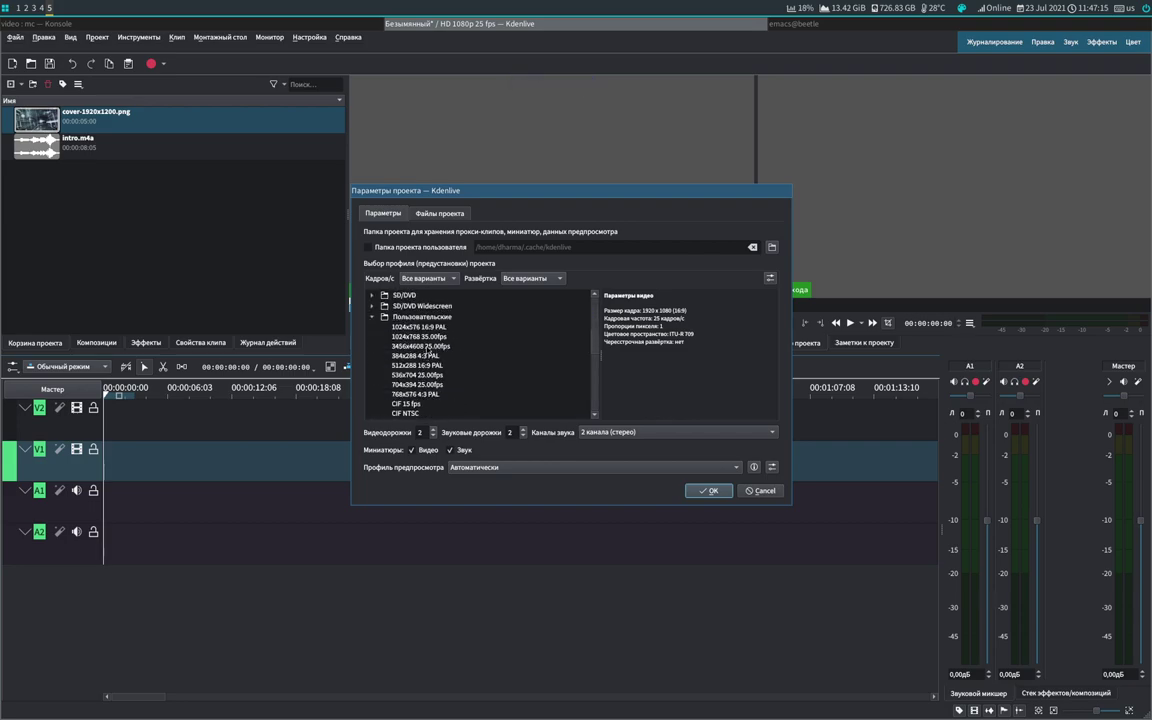
{"action": "scroll", "coordinate": [423, 378], "scroll_direction": "down", "scroll_amount": 3}
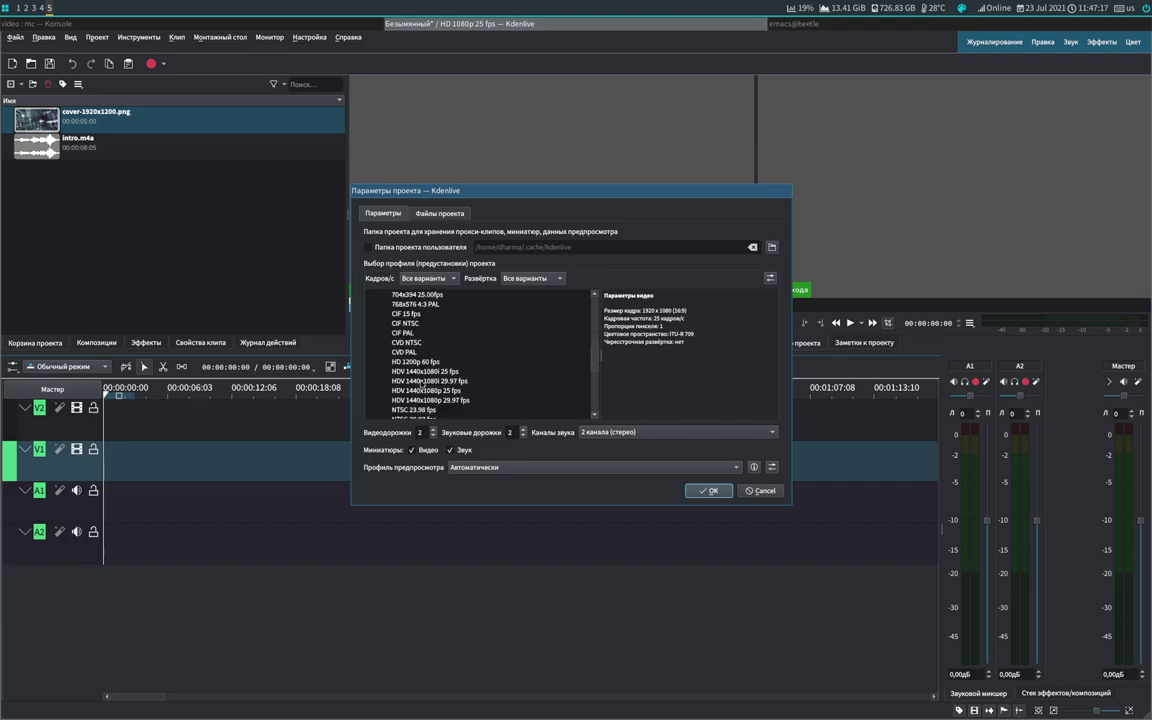
{"action": "left_click", "coordinate": [425, 362]}
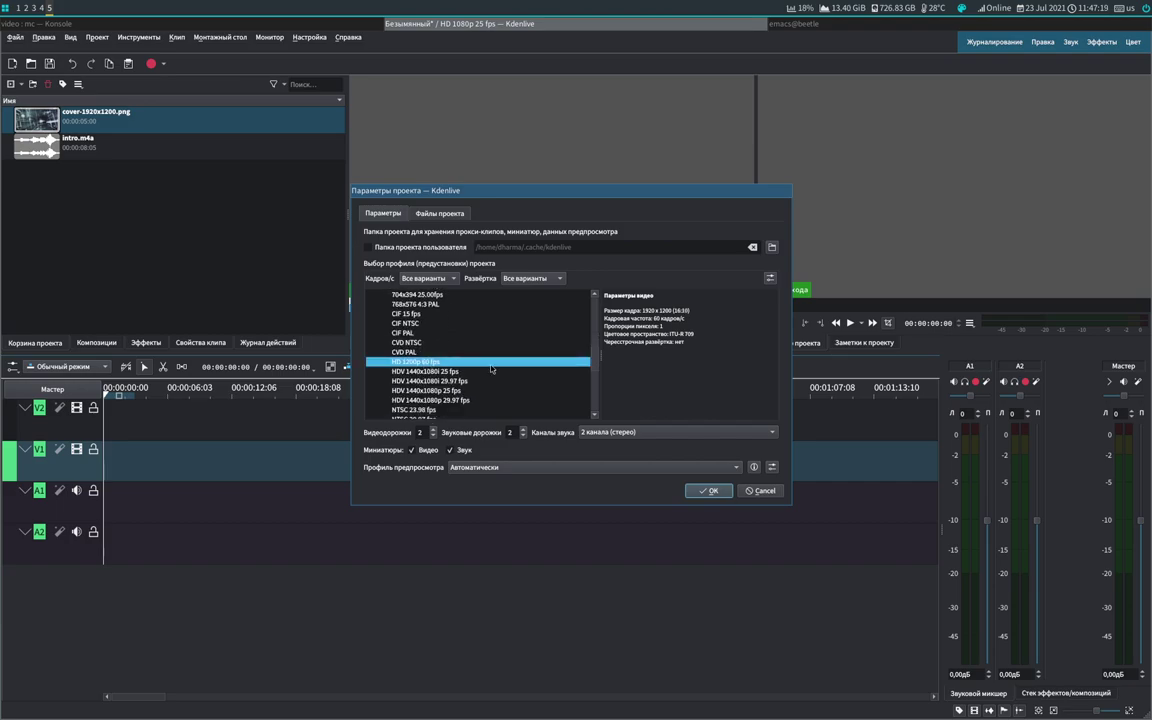
{"action": "left_click", "coordinate": [712, 492]}
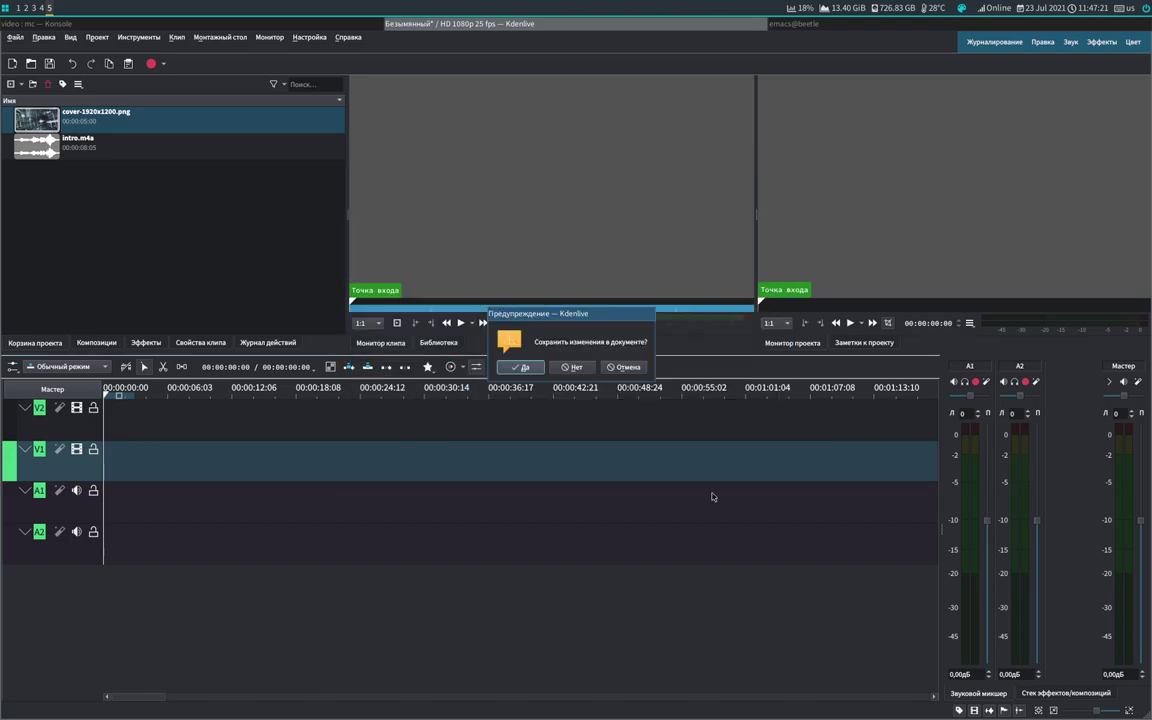
{"action": "left_click", "coordinate": [522, 368]}
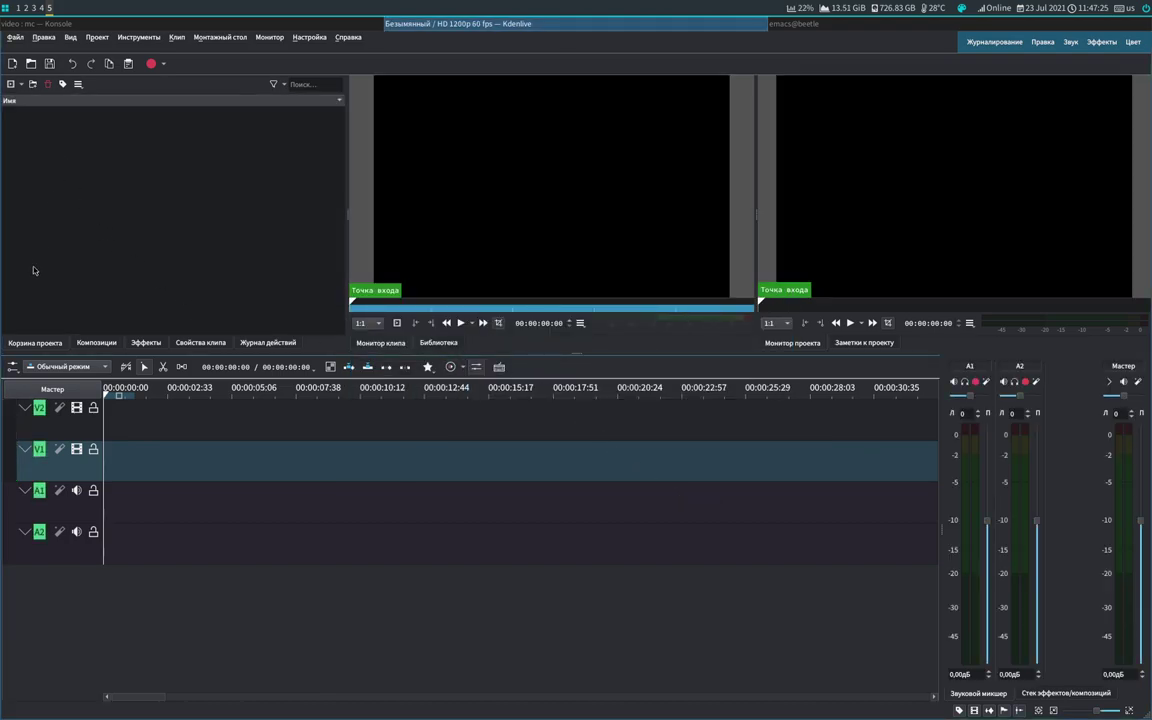
Step: Import cover-1920x1200.png with a switch to its HD 1200p 60 fps profile, and add intro.m4a to the bin
{"action": "left_click", "coordinate": [11, 84]}
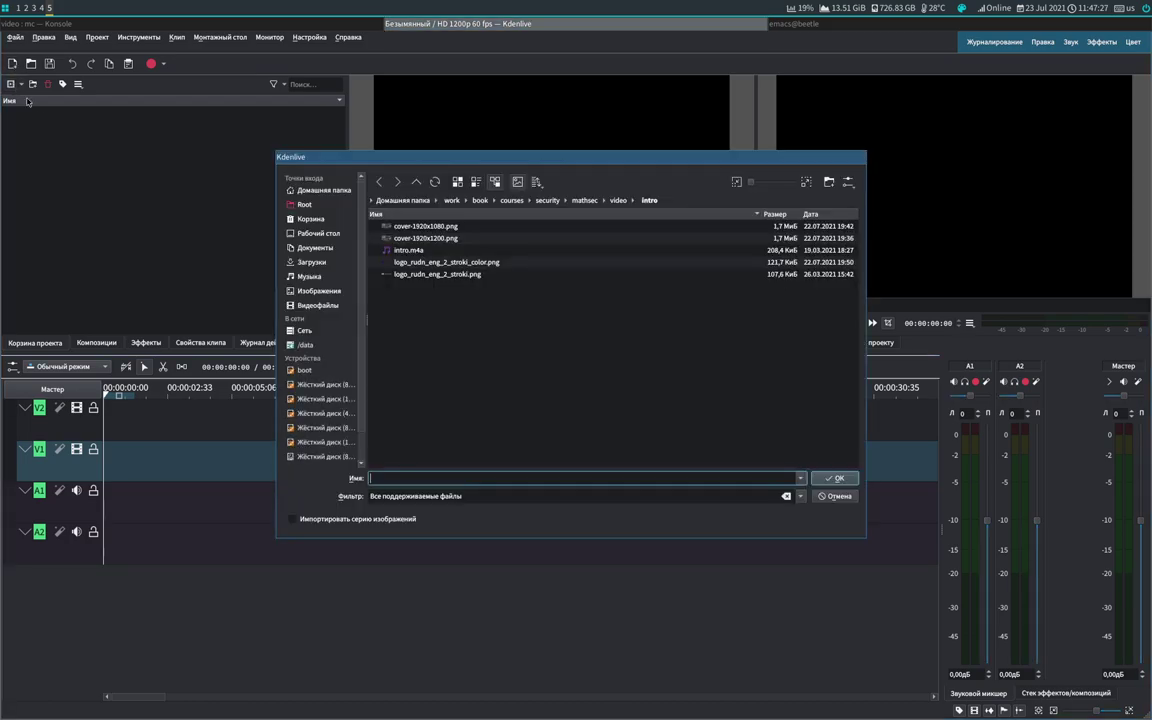
{"action": "double_click", "coordinate": [432, 238]}
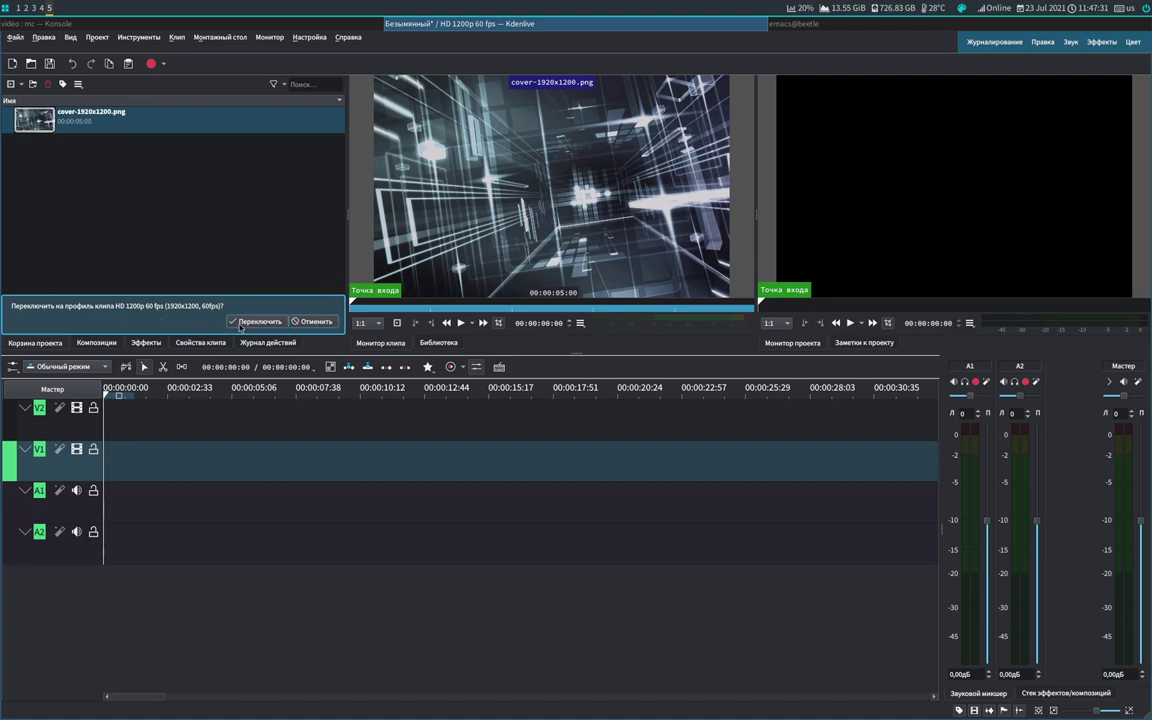
{"action": "left_click", "coordinate": [250, 322]}
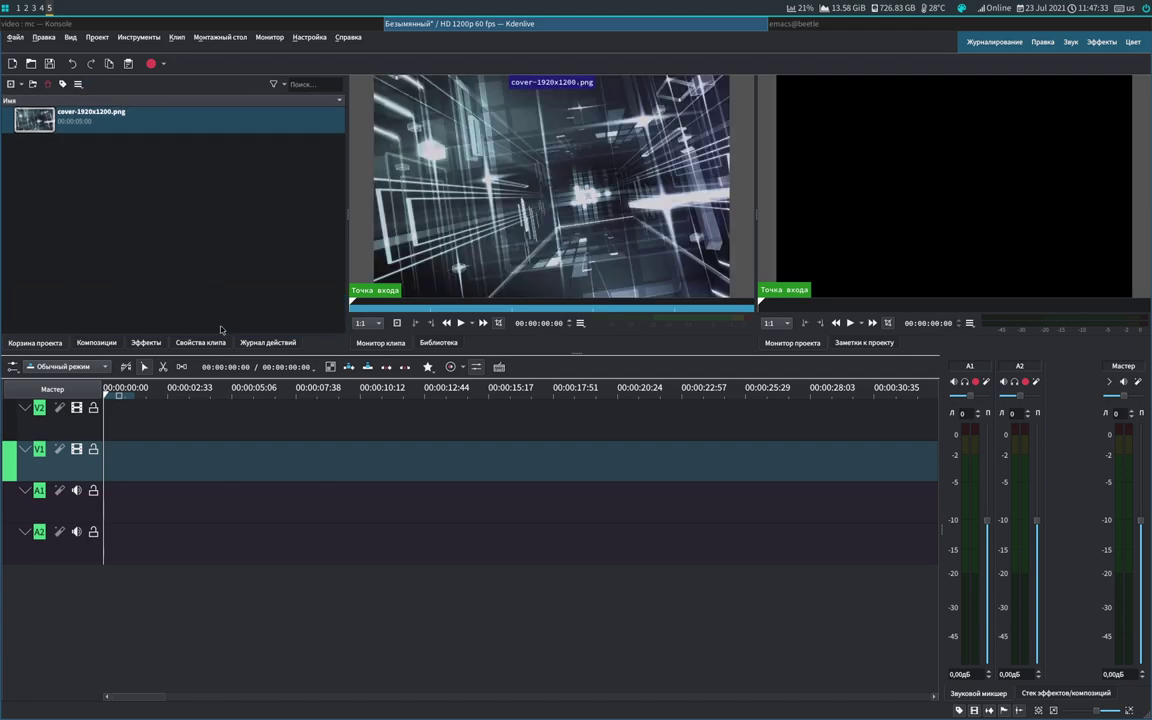
{"action": "left_click", "coordinate": [11, 84]}
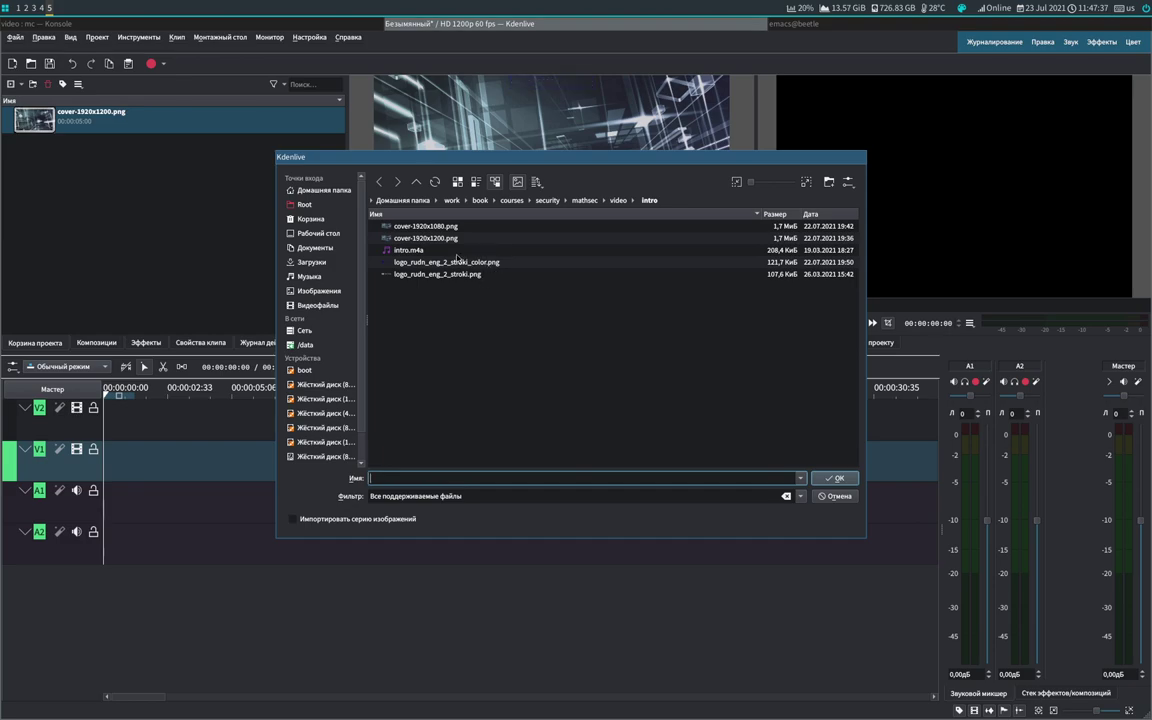
{"action": "double_click", "coordinate": [430, 250]}
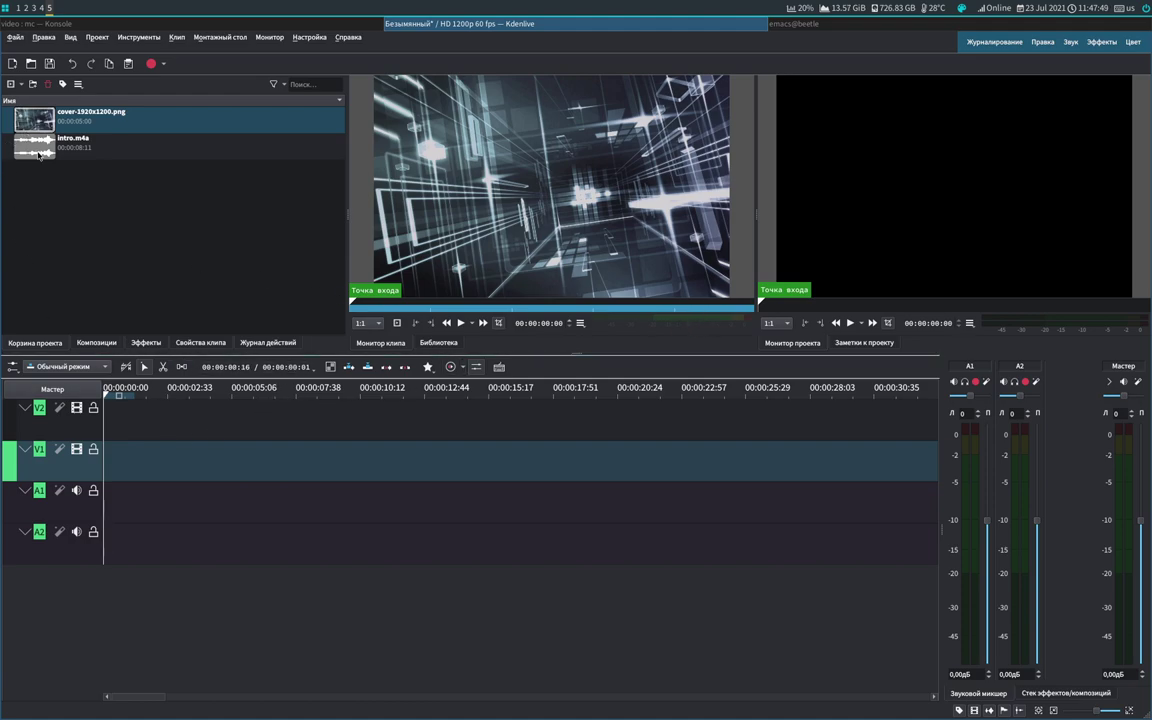
Step: Place the cover image on V1 and intro.m4a on A1 at the start, and extend the cover to the audio's end
{"action": "left_click_drag", "start_coordinate": [34, 119], "coordinate": [110, 458]}
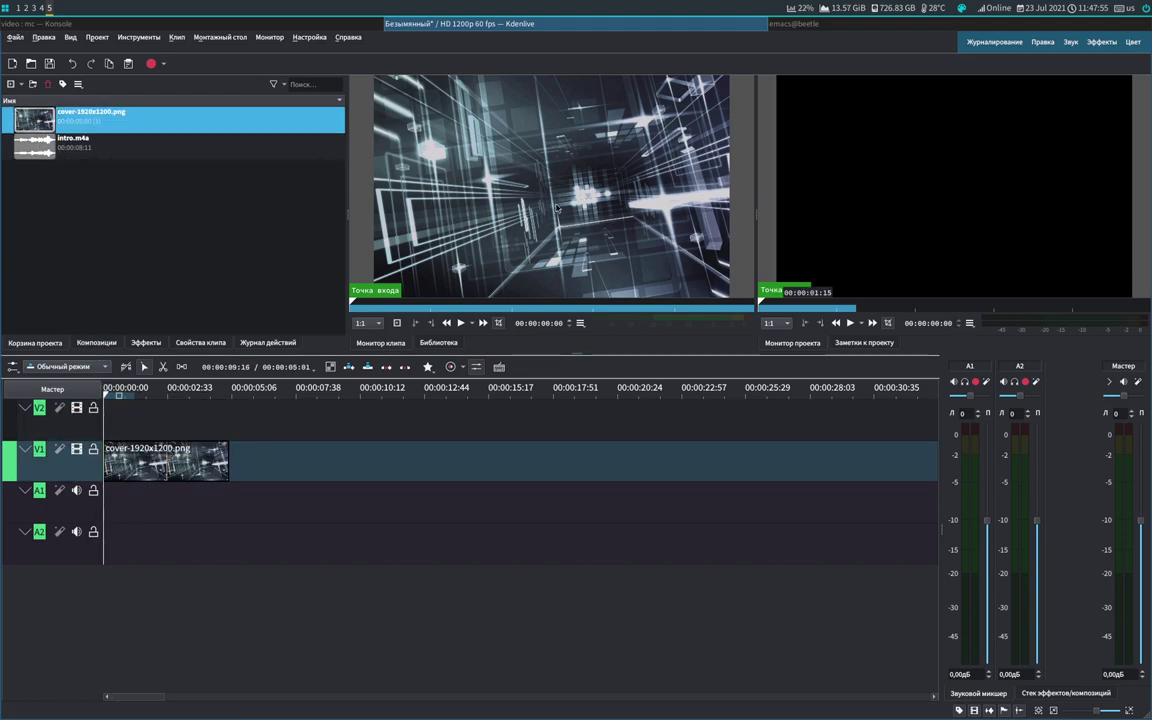
{"action": "left_click_drag", "start_coordinate": [44, 151], "coordinate": [110, 466]}
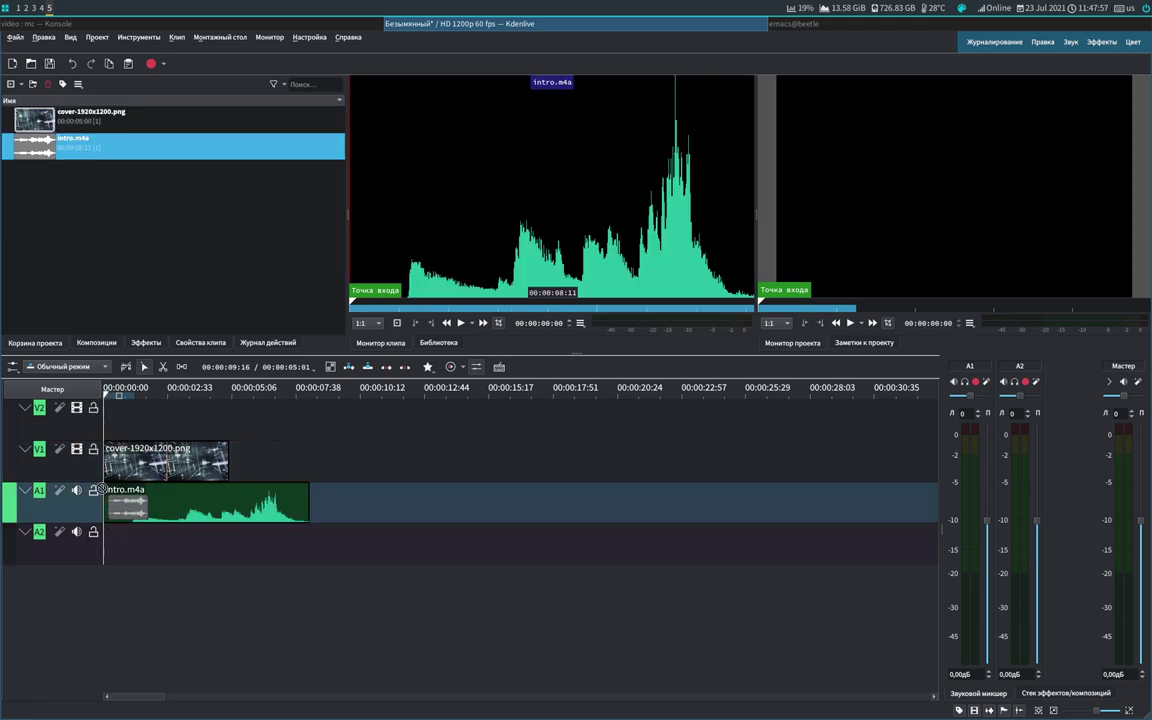
{"action": "left_click_drag", "start_coordinate": [228, 467], "coordinate": [309, 466]}
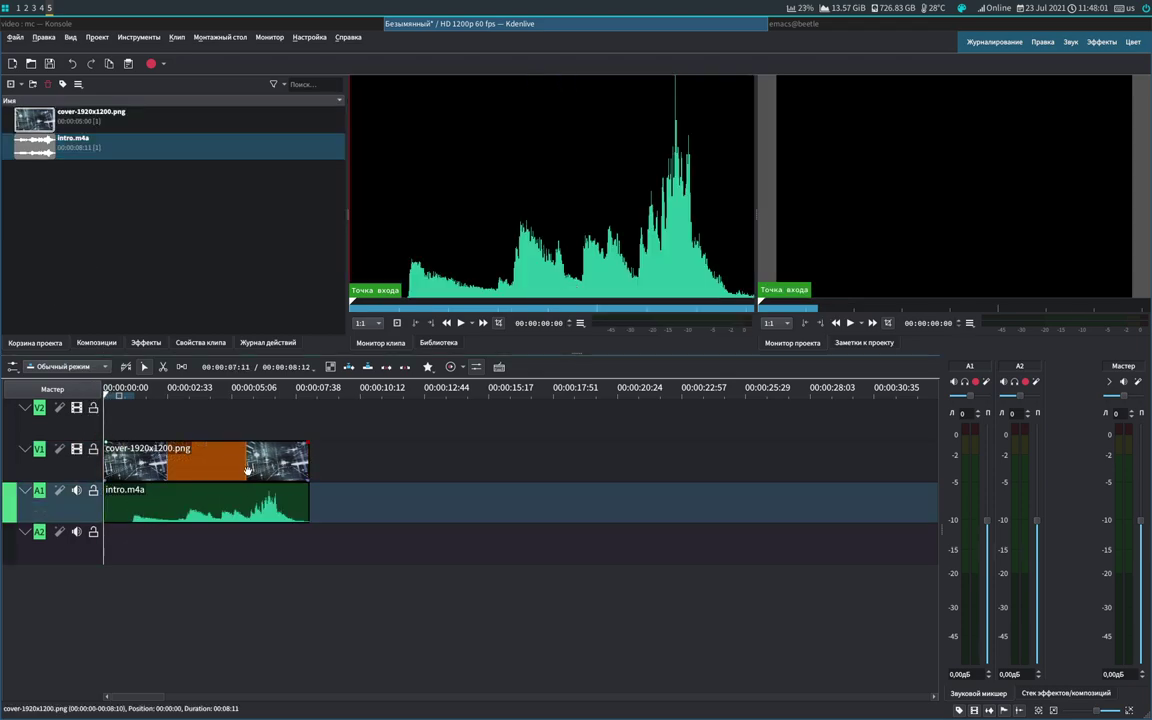
Step: Play the cover-1920x1200.png clip in the clip monitor
{"action": "left_click", "coordinate": [134, 116]}
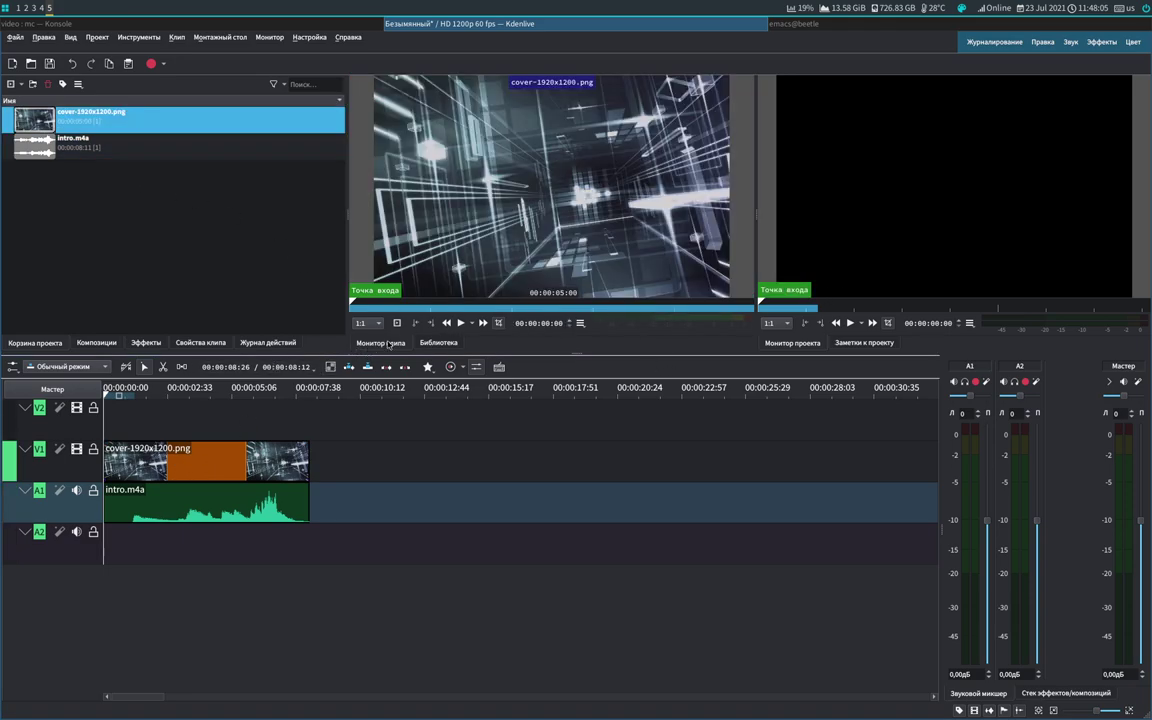
{"action": "left_click", "coordinate": [459, 322]}
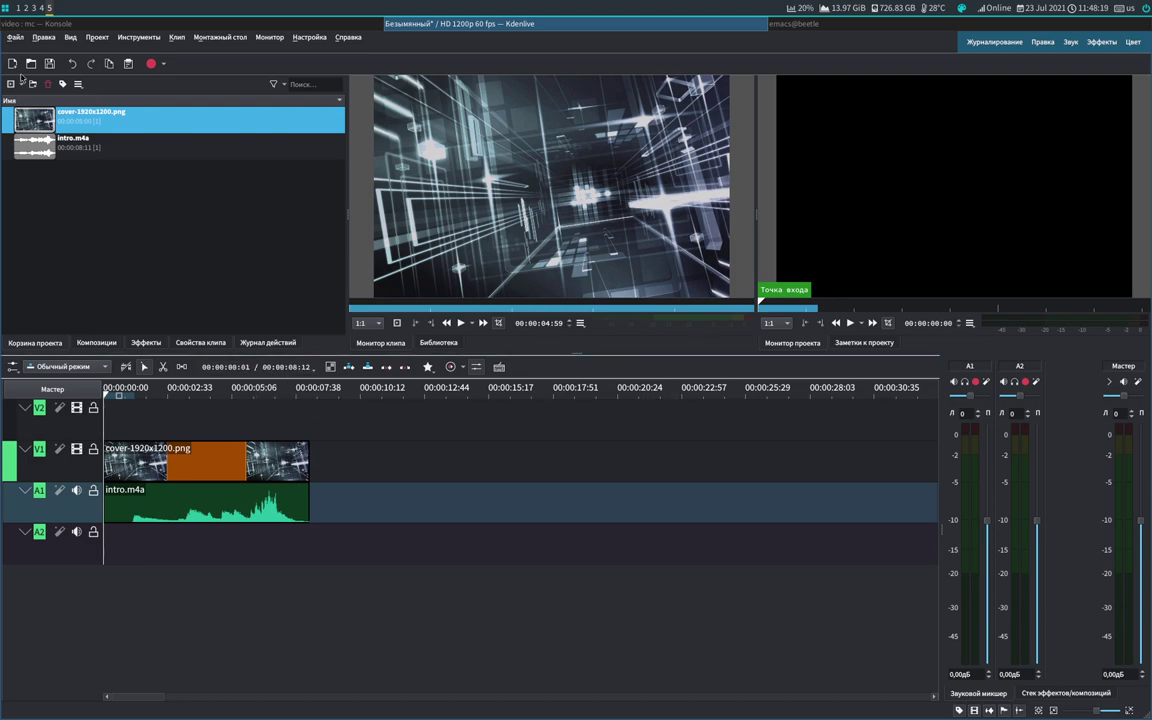
{"action": "left_click", "coordinate": [72, 38]}
{"action": "mouse_move", "coordinate": [90, 40]}
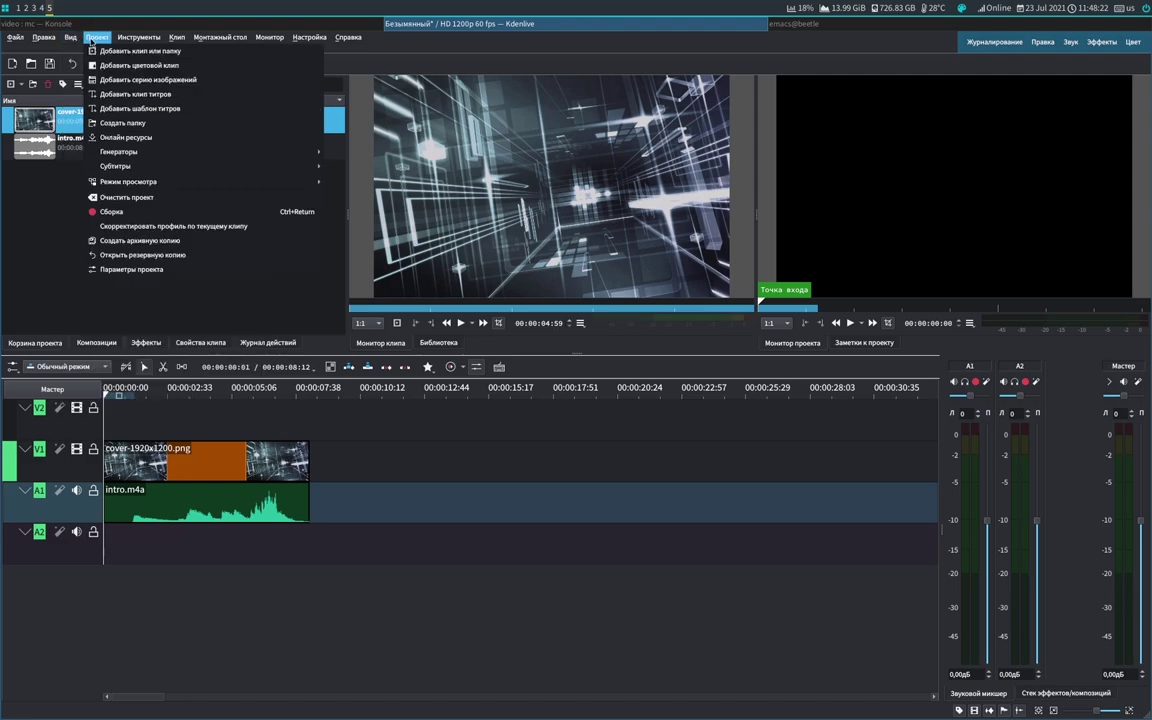
{"action": "left_click", "coordinate": [138, 95]}
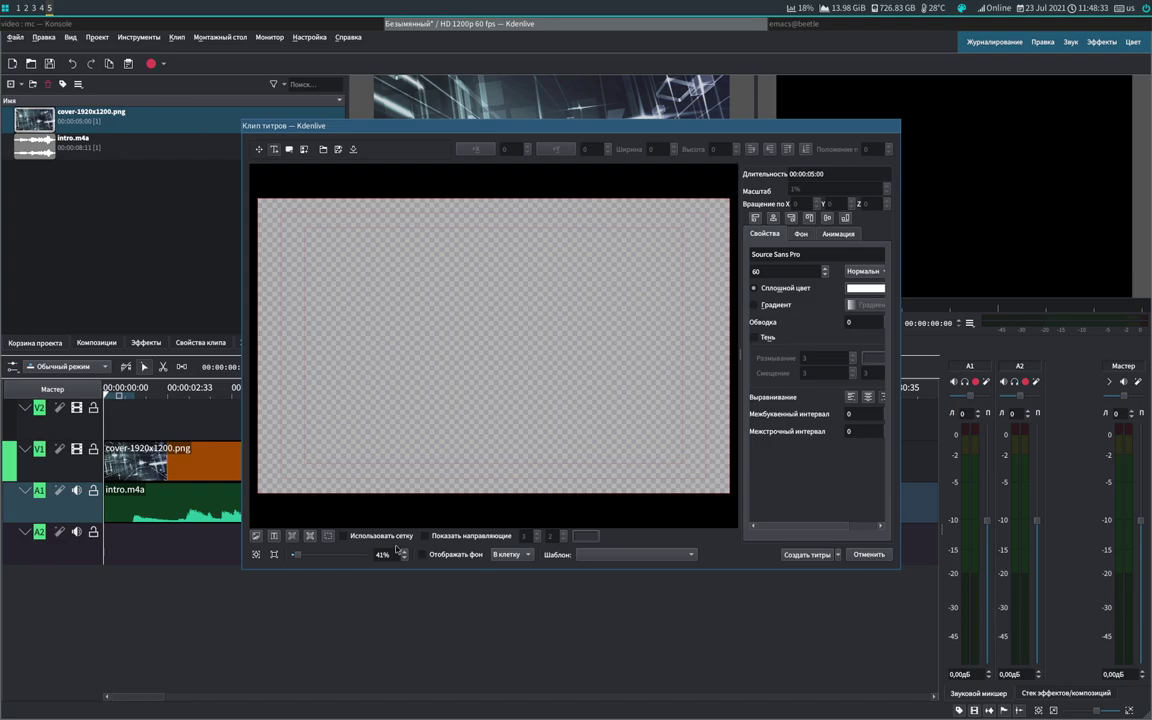
{"action": "left_click", "coordinate": [449, 558]}
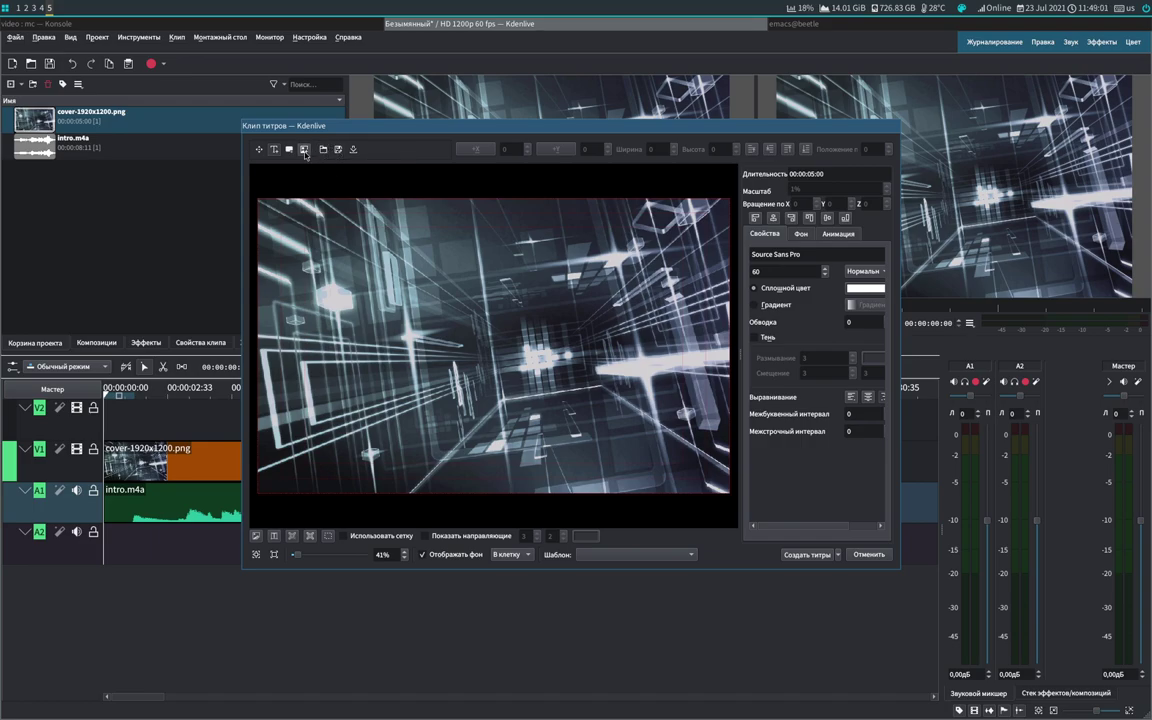
{"action": "left_click", "coordinate": [304, 150]}
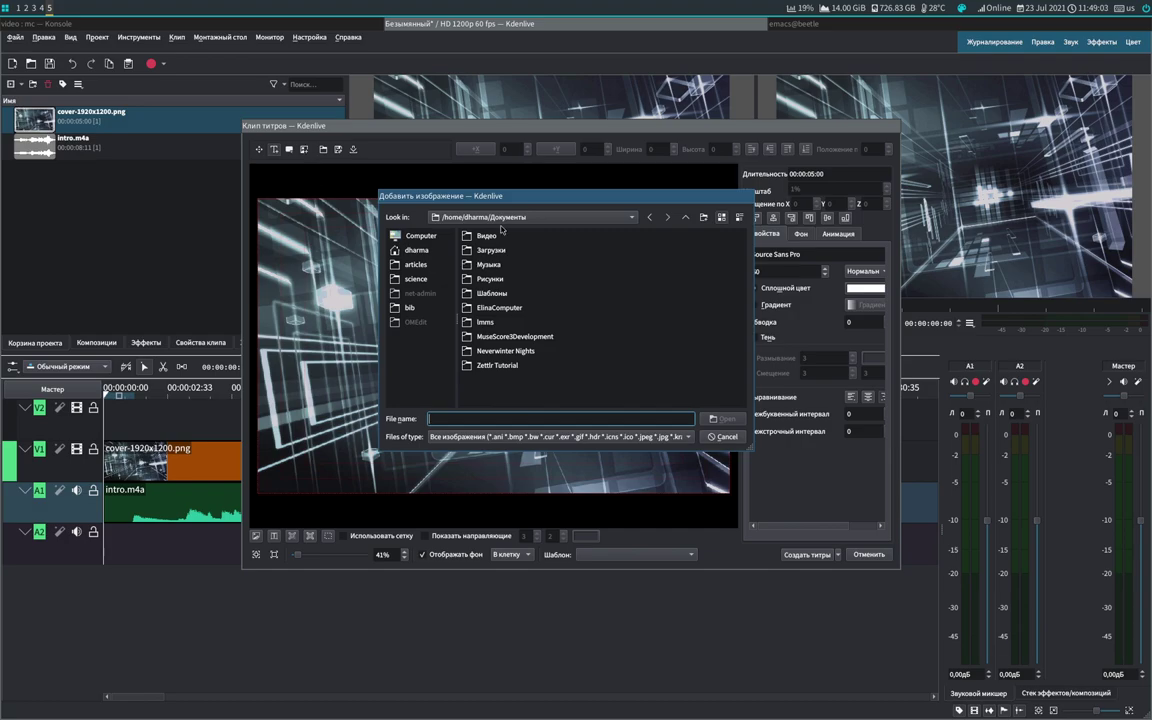
{"action": "left_click", "coordinate": [724, 437]}
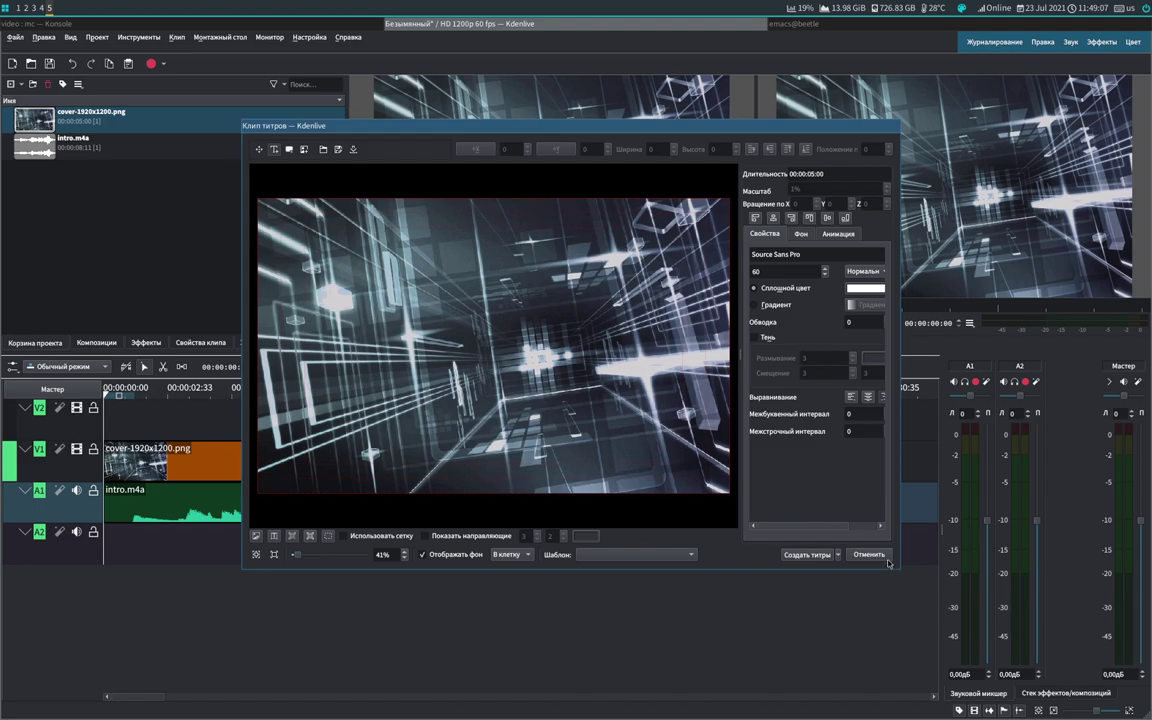
{"action": "left_click", "coordinate": [886, 560]}
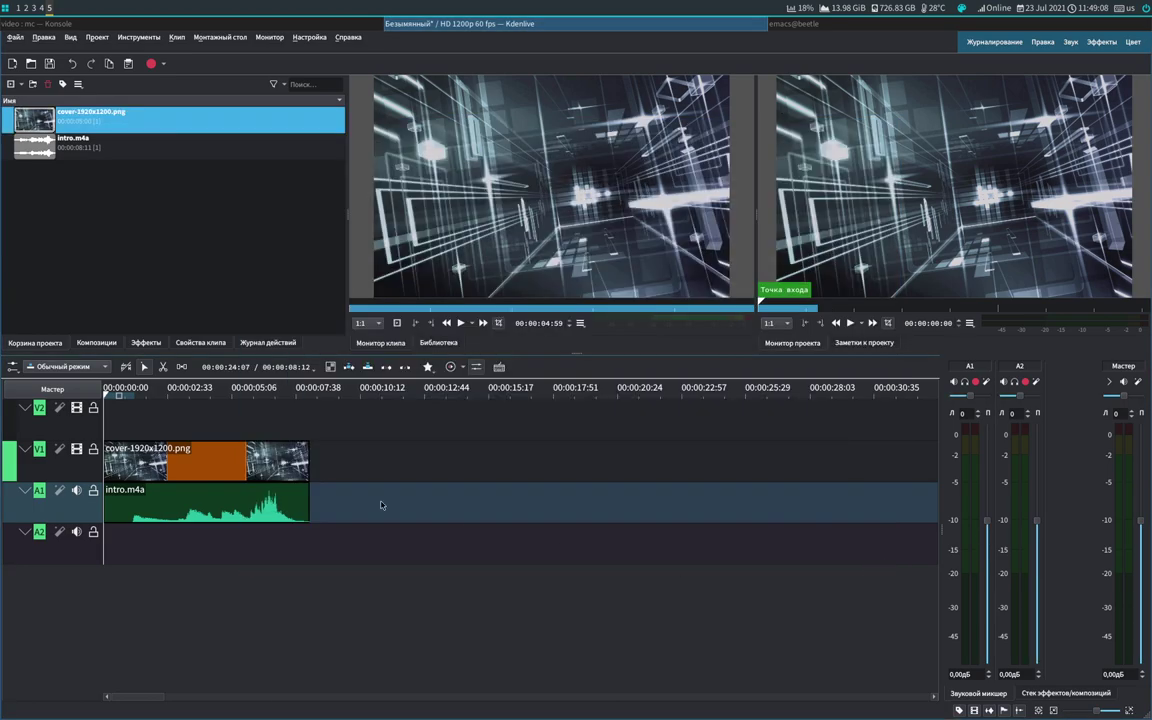
Step: Save the project as mathsec-intro-1920x1200 in the home folder's work/book/courses/security/mathsec/video/intro directory
{"action": "left_click", "coordinate": [15, 37]}
{"action": "left_click", "coordinate": [40, 109]}
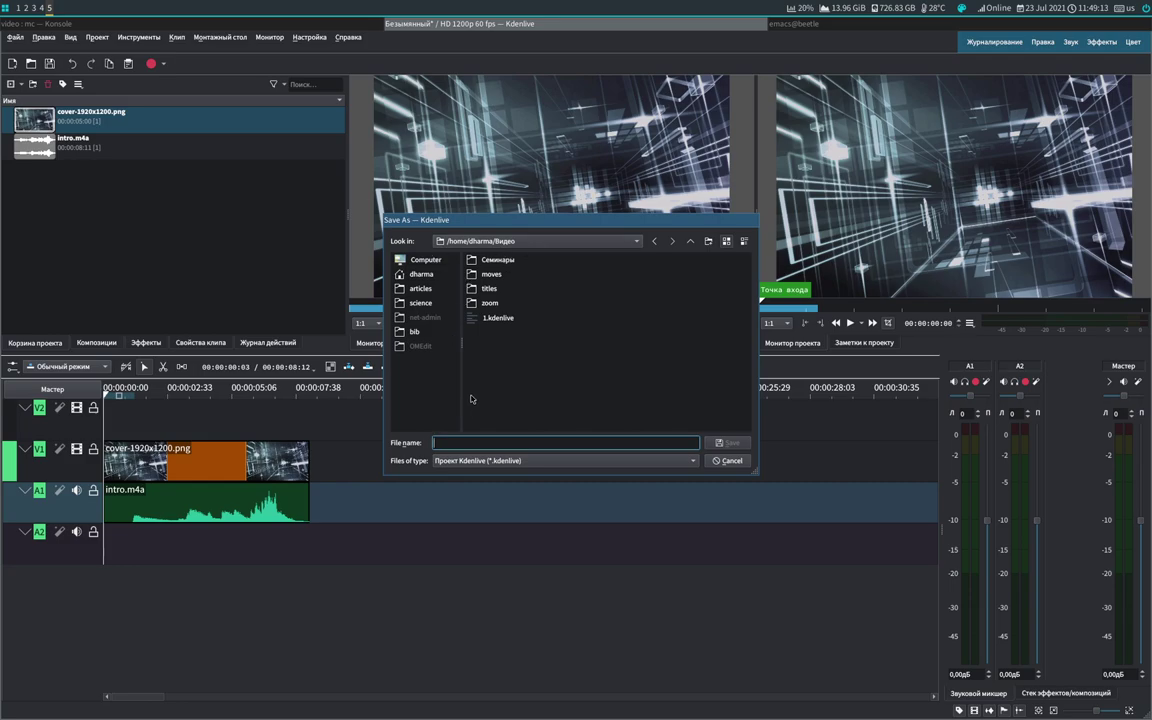
{"action": "left_click", "coordinate": [422, 275]}
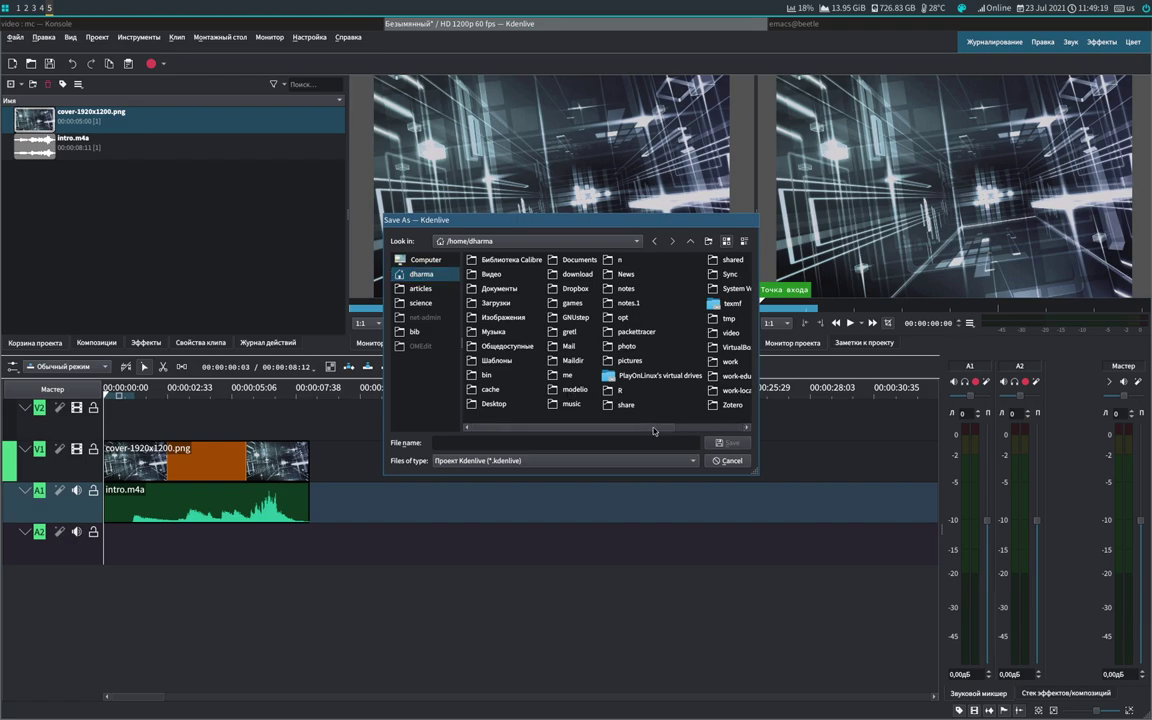
{"action": "double_click", "coordinate": [720, 365]}
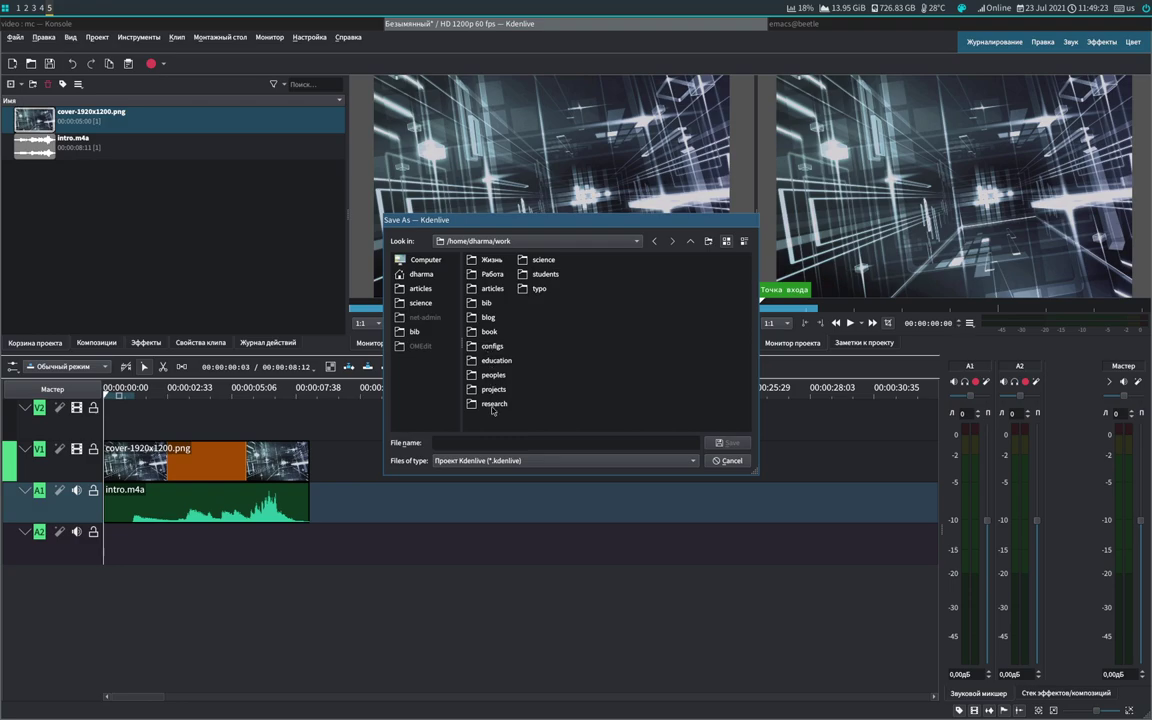
{"action": "double_click", "coordinate": [492, 331]}
{"action": "double_click", "coordinate": [492, 274]}
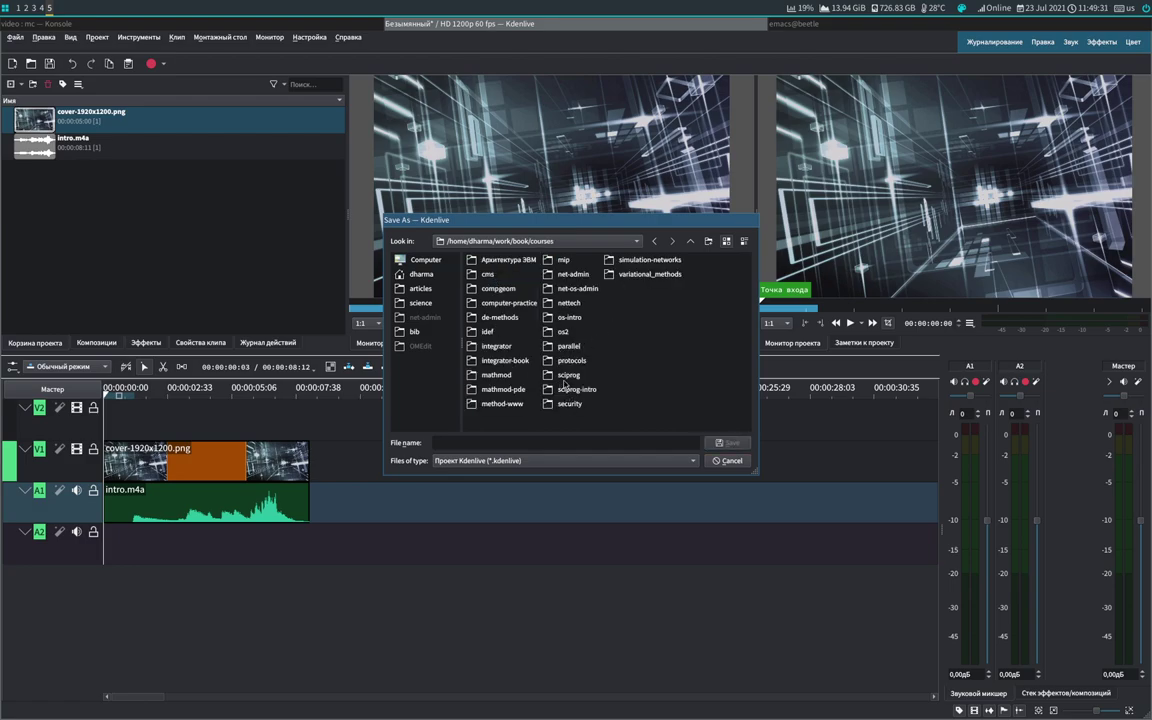
{"action": "double_click", "coordinate": [568, 403]}
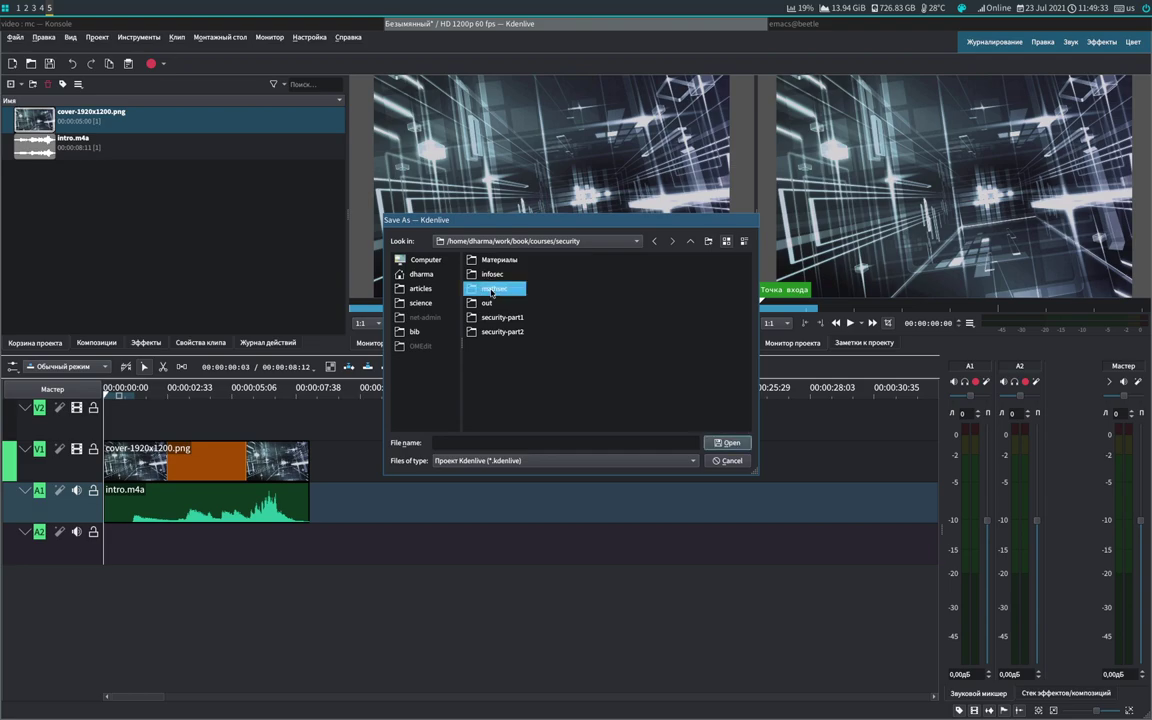
{"action": "double_click", "coordinate": [491, 289]}
{"action": "double_click", "coordinate": [491, 261]}
{"action": "double_click", "coordinate": [491, 262]}
{"action": "left_click", "coordinate": [463, 442]}
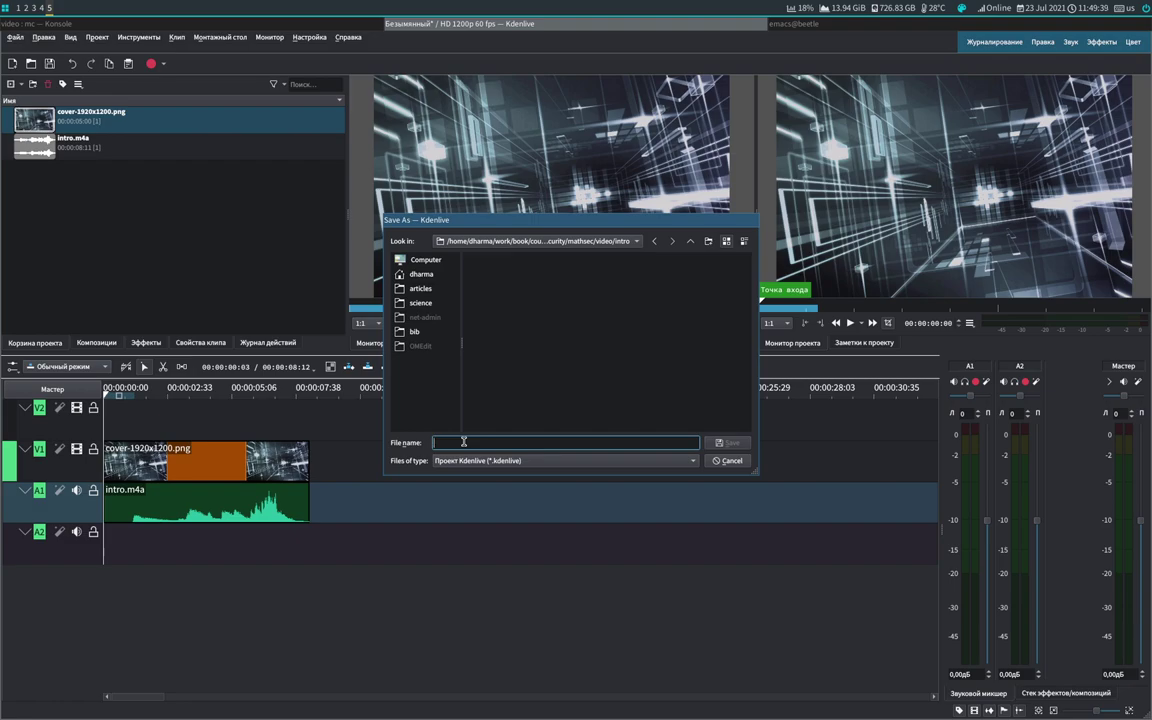
{"action": "type", "text": "mathsec-intro-1920x1200"}
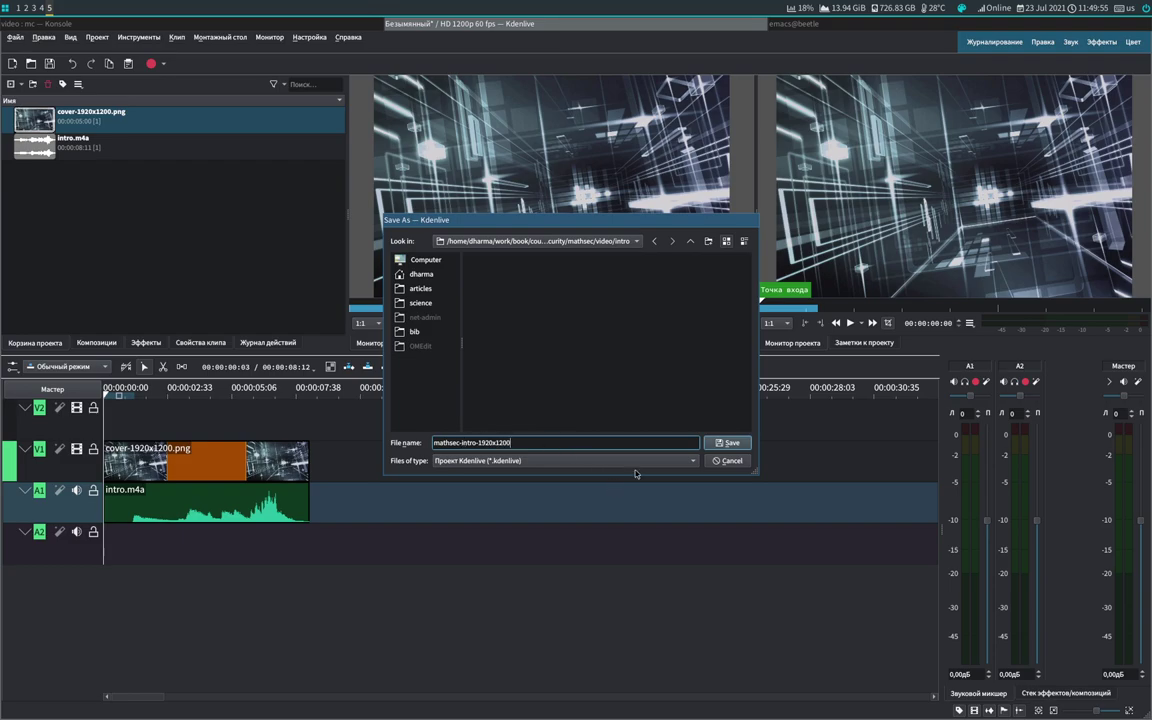
{"action": "left_click", "coordinate": [727, 445]}
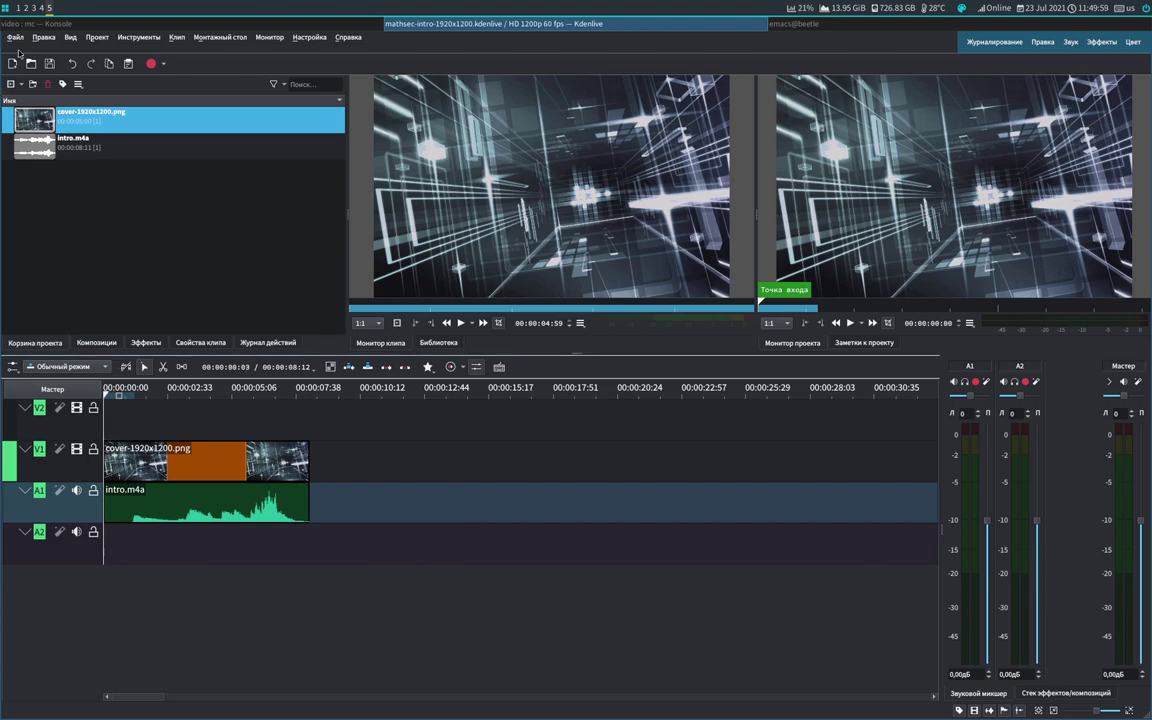
Step: Start a new title clip and insert logo_rudn_eng_2_stroki_color.png from work/book/courses/security/mathsec/video/intro in the home folder
{"action": "left_click", "coordinate": [97, 37]}
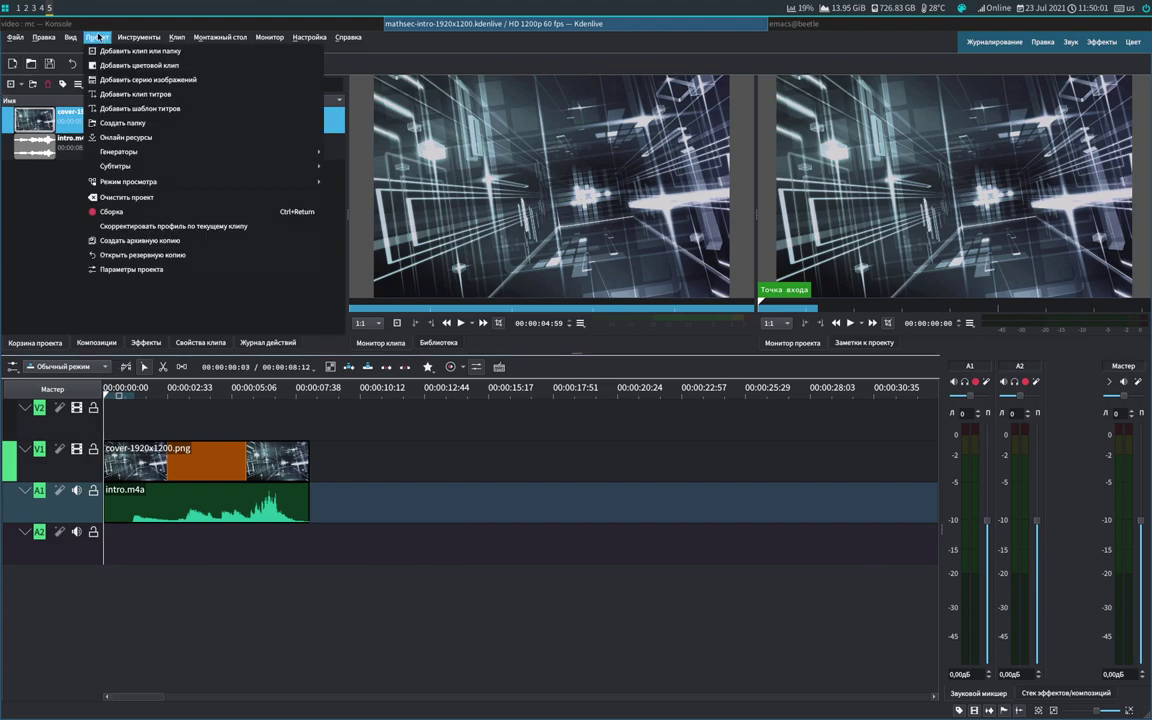
{"action": "left_click", "coordinate": [120, 95]}
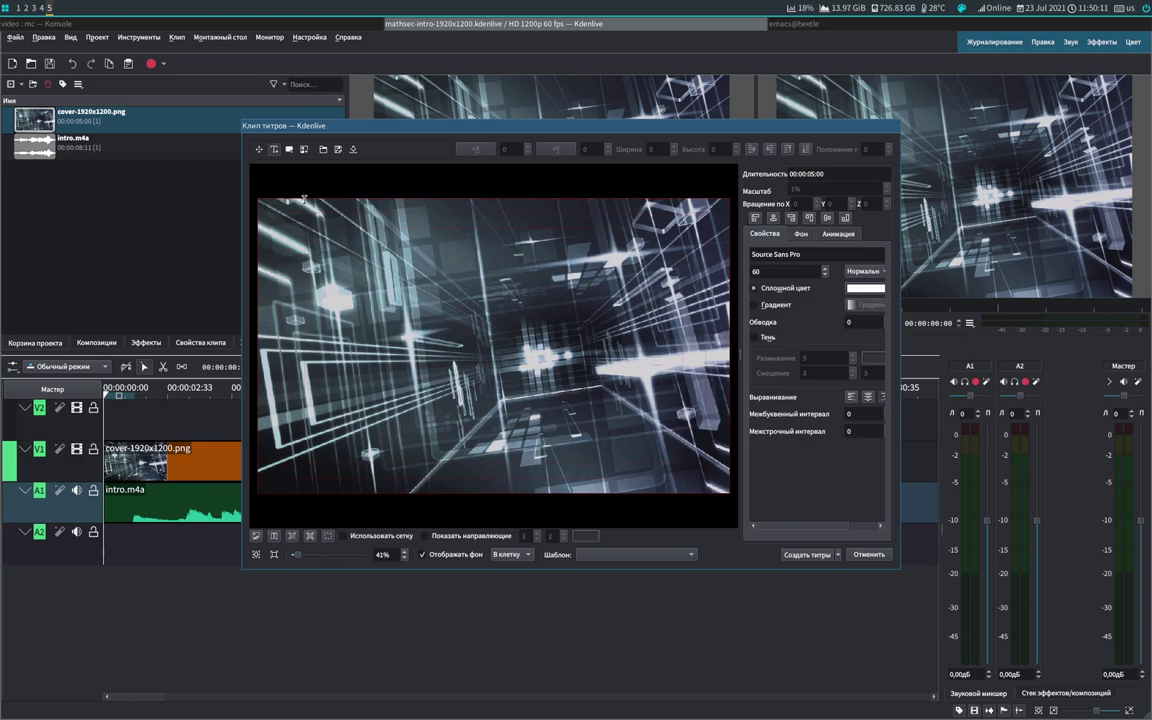
{"action": "left_click", "coordinate": [304, 149]}
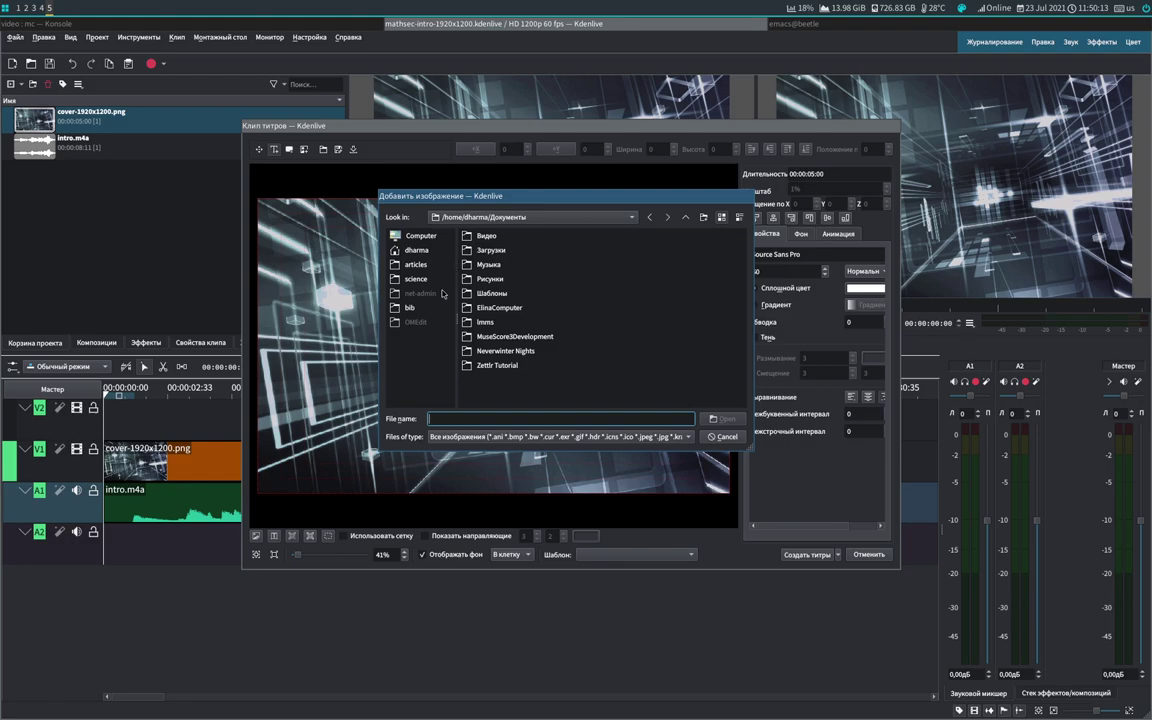
{"action": "left_click", "coordinate": [418, 251]}
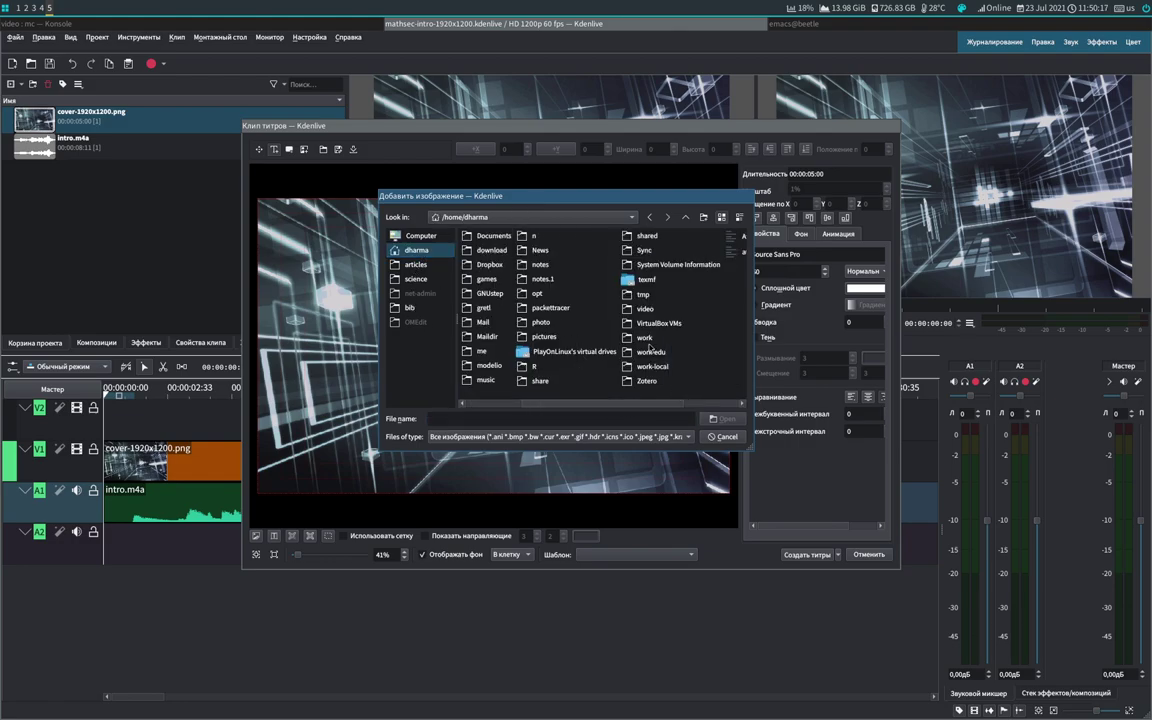
{"action": "left_click", "coordinate": [645, 339]}
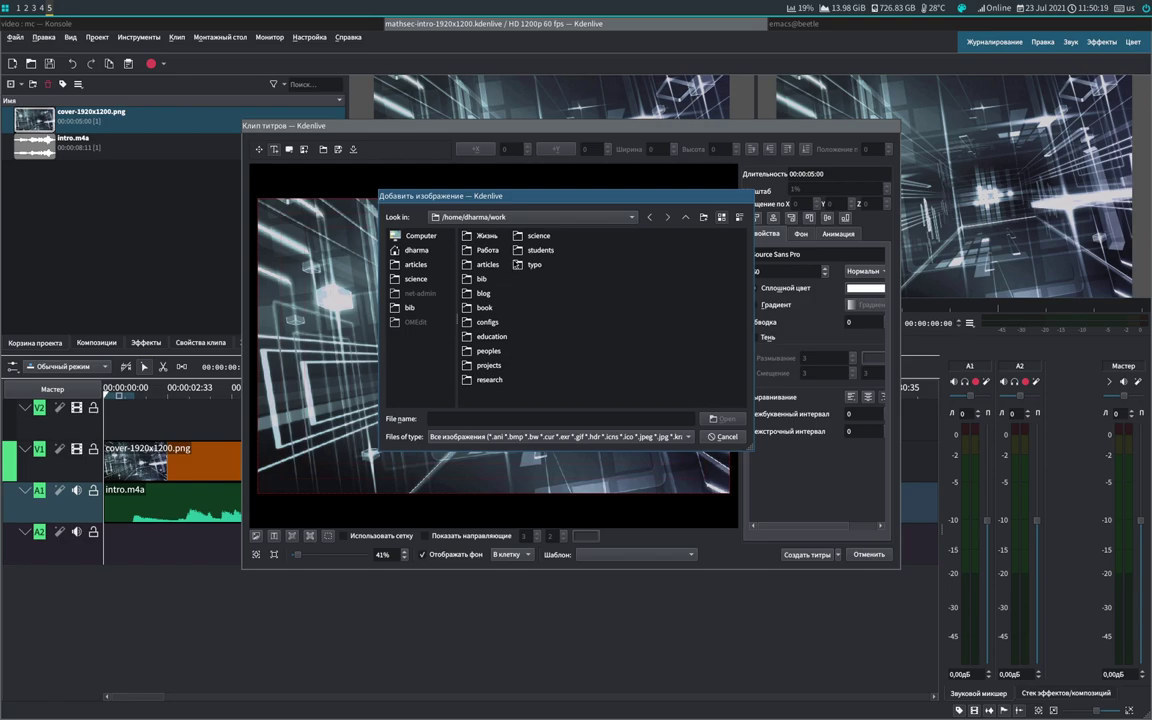
{"action": "left_click", "coordinate": [486, 307]}
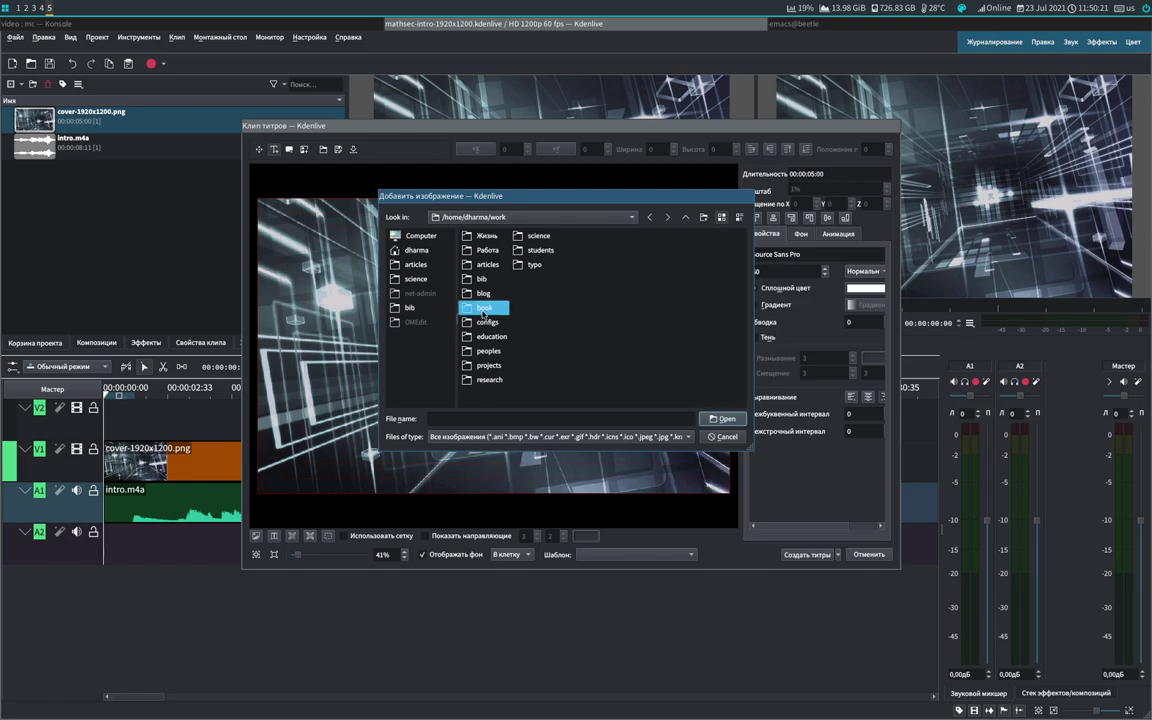
{"action": "left_click", "coordinate": [487, 250]}
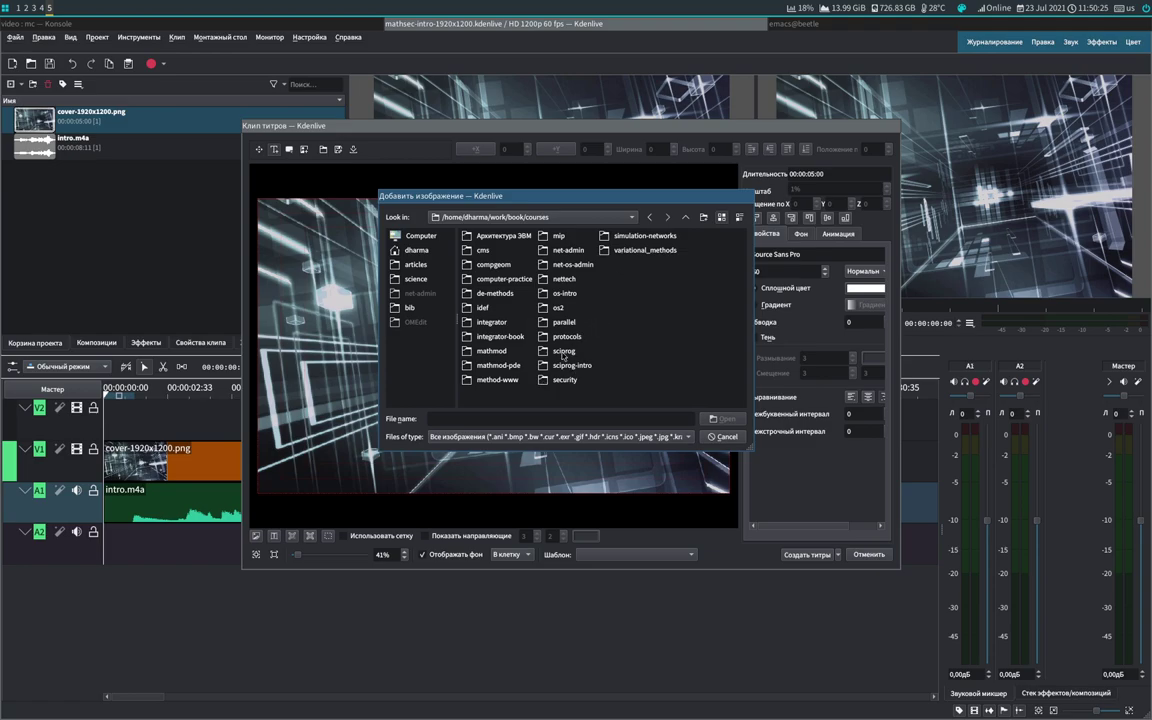
{"action": "double_click", "coordinate": [564, 351]}
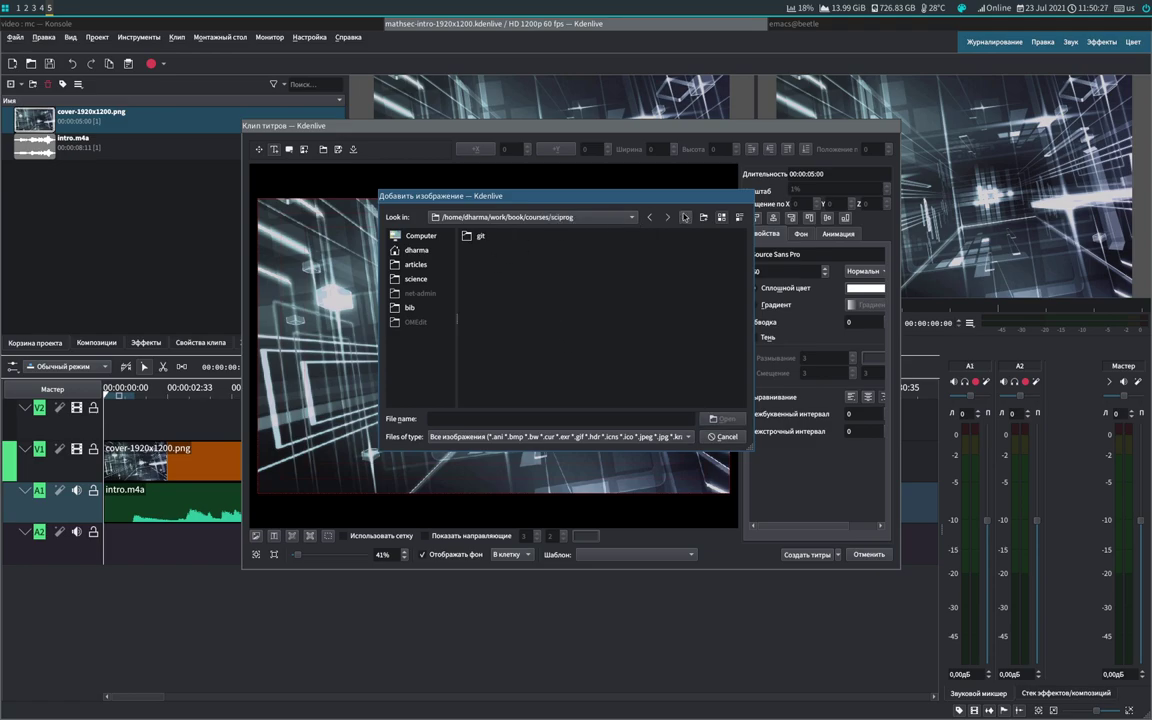
{"action": "key", "text": "BackSpace"}
{"action": "double_click", "coordinate": [510, 343]}
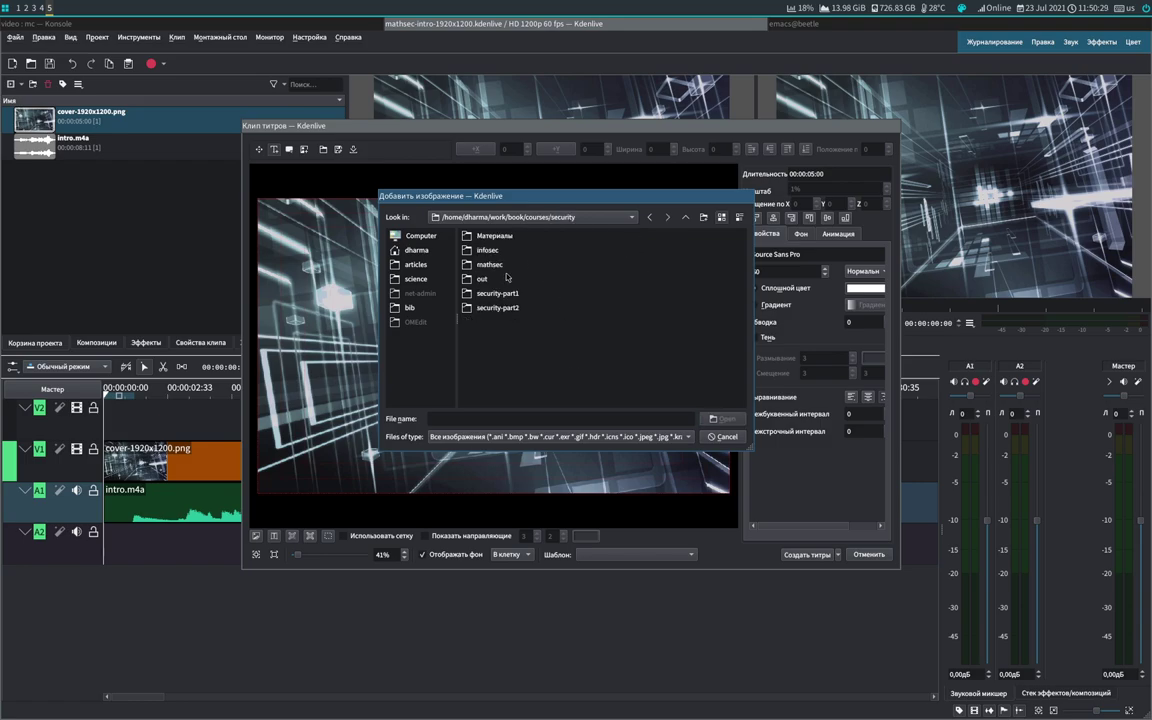
{"action": "left_click", "coordinate": [489, 265]}
{"action": "double_click", "coordinate": [490, 266]}
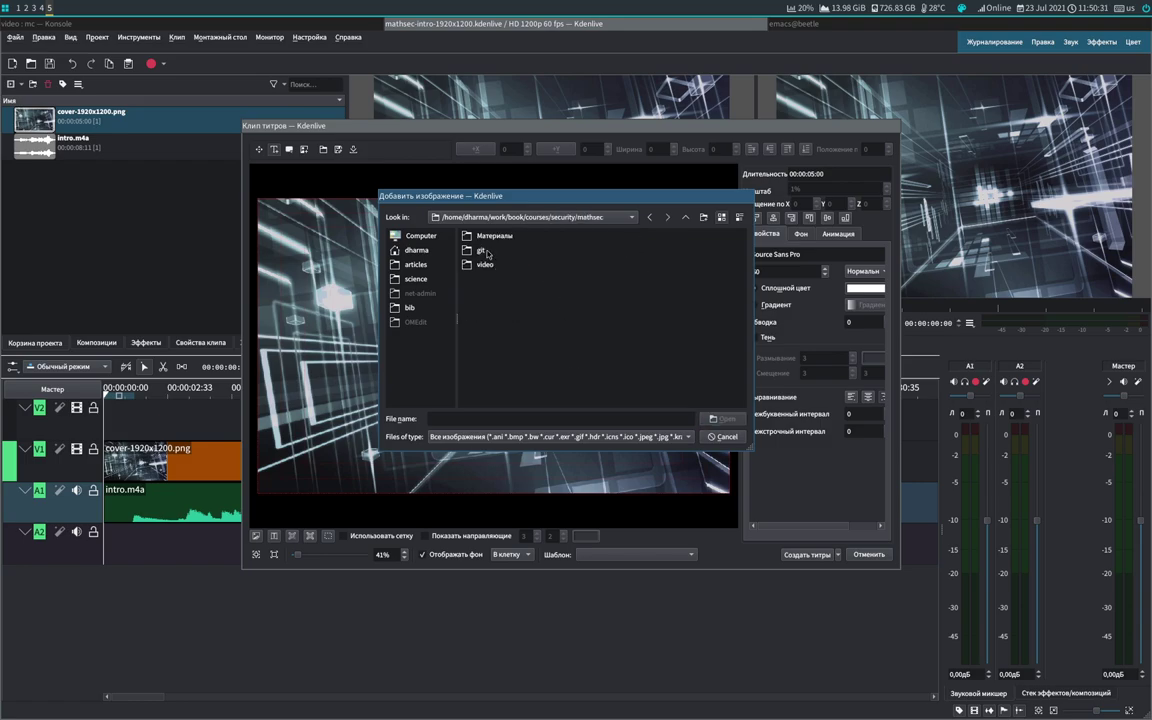
{"action": "double_click", "coordinate": [485, 265]}
{"action": "double_click", "coordinate": [491, 251]}
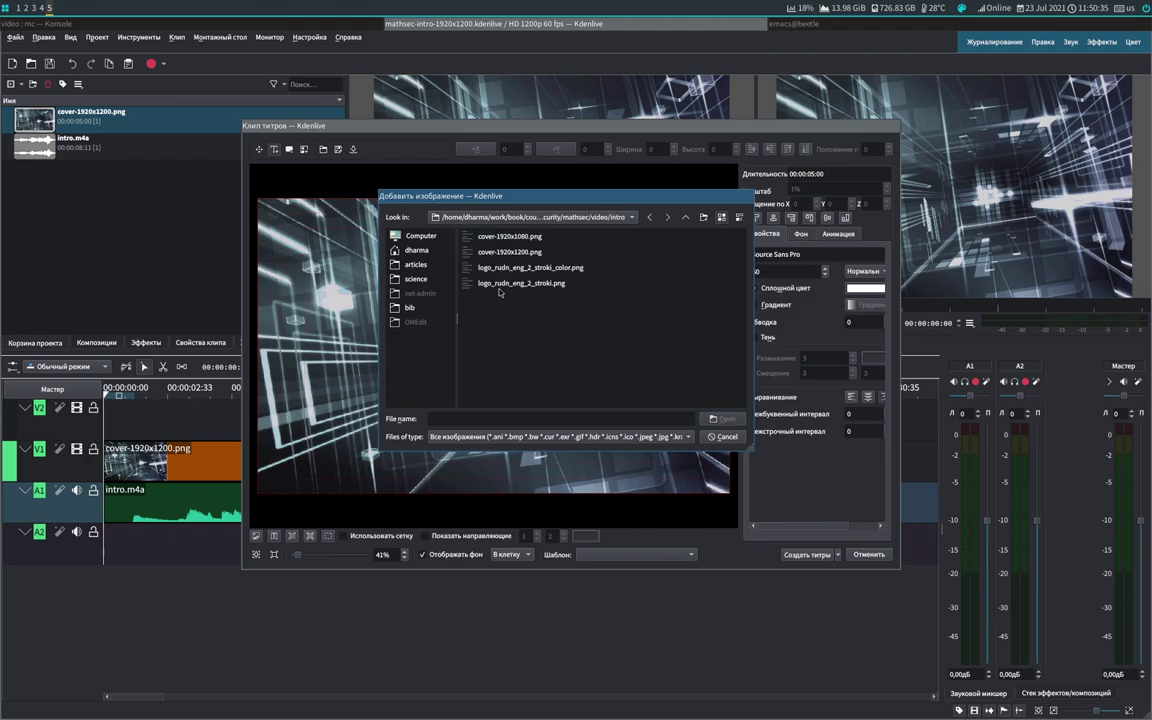
{"action": "double_click", "coordinate": [520, 267]}
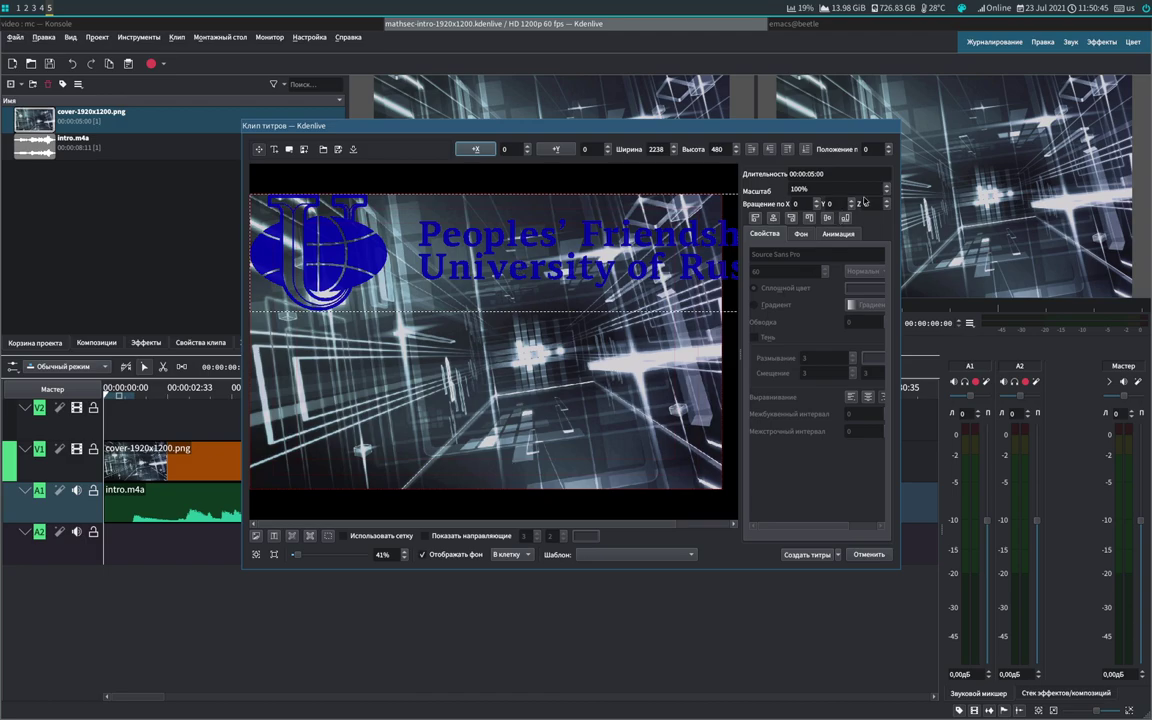
Step: Scale the logo to 50%, move it to about X 100, Y 61 in the frame's upper-left area, and create the title clip
{"action": "left_click", "coordinate": [536, 266]}
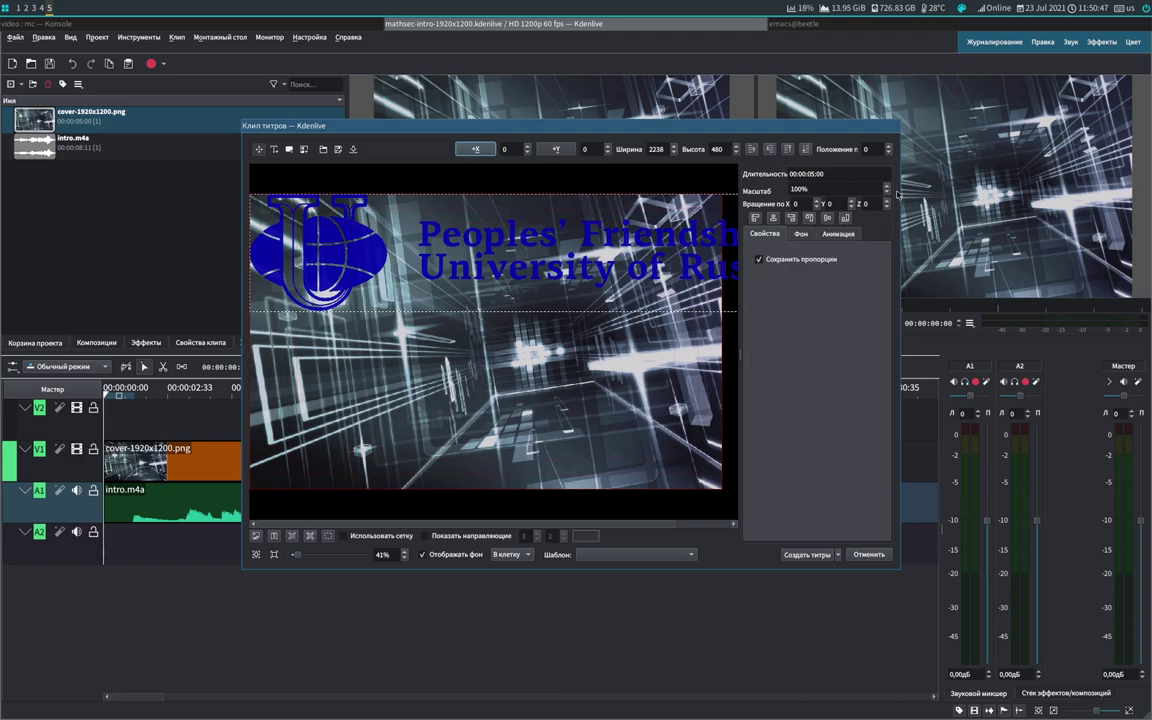
{"action": "left_click", "coordinate": [886, 193]}
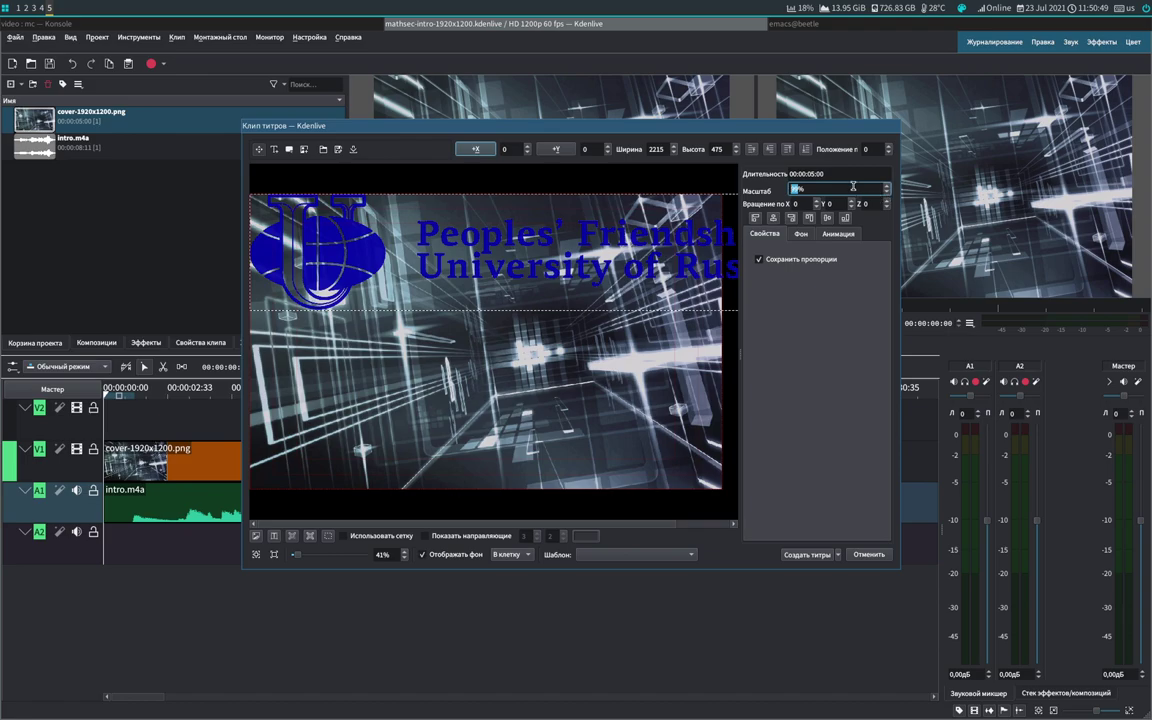
{"action": "type", "text": "50"}
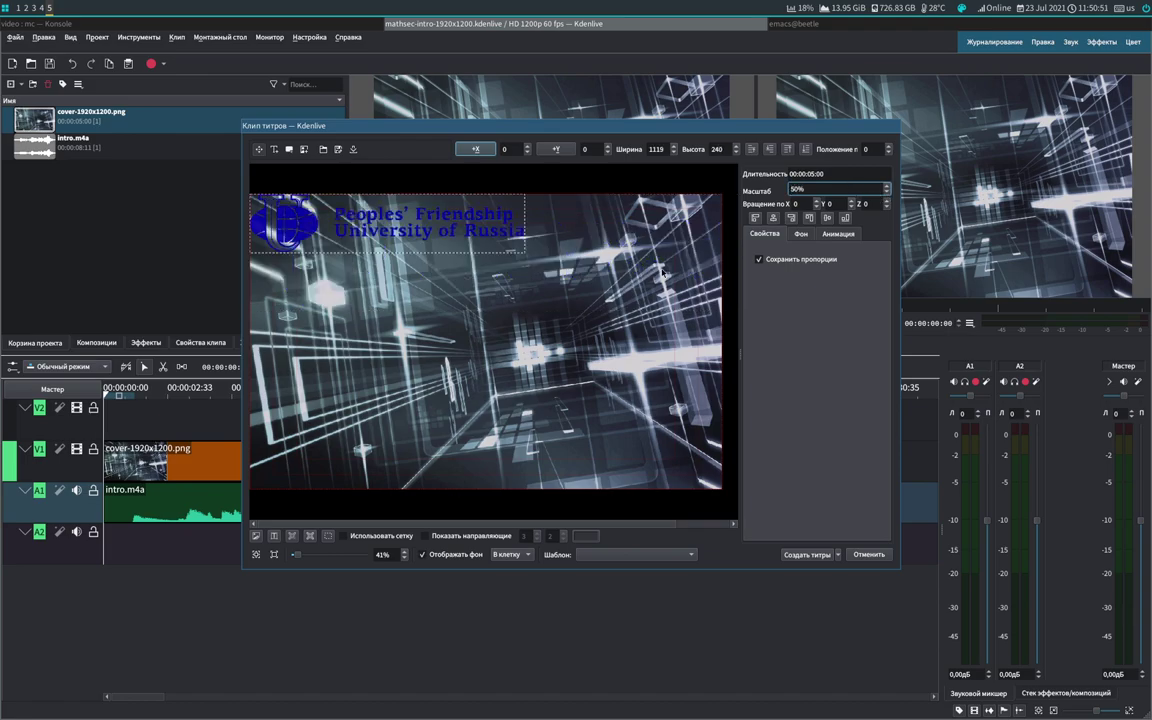
{"action": "left_click_drag", "start_coordinate": [422, 241], "coordinate": [449, 256]}
{"action": "left_click", "coordinate": [423, 274]}
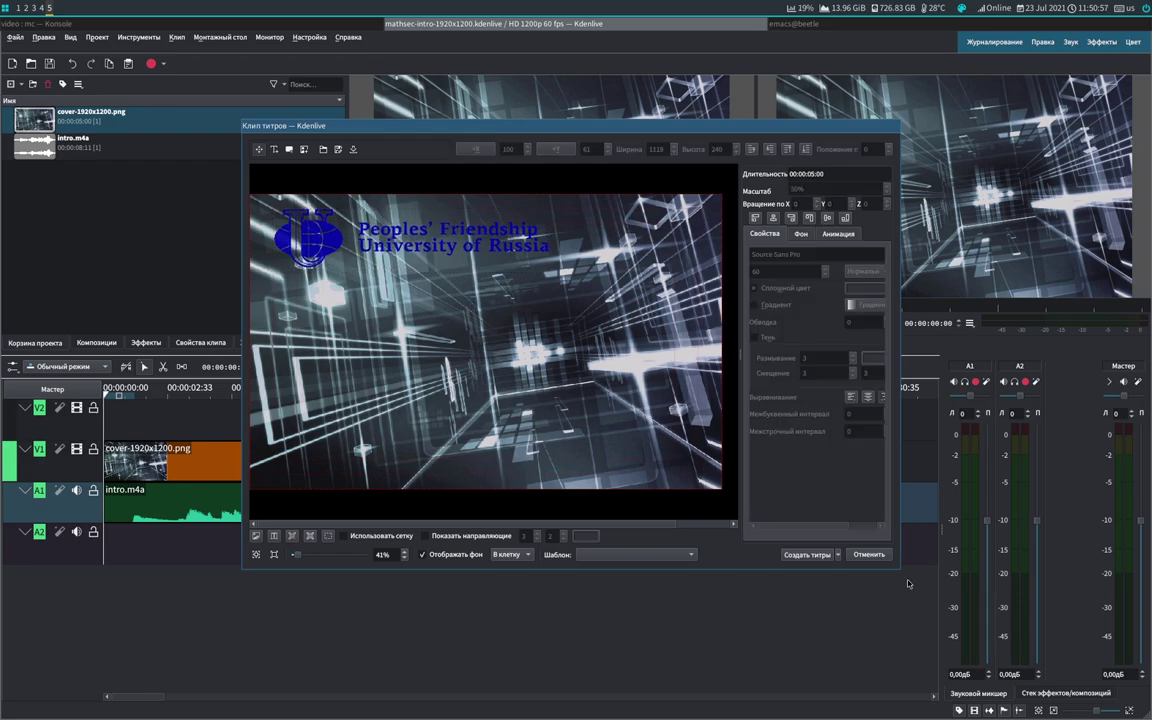
{"action": "left_click", "coordinate": [791, 555]}
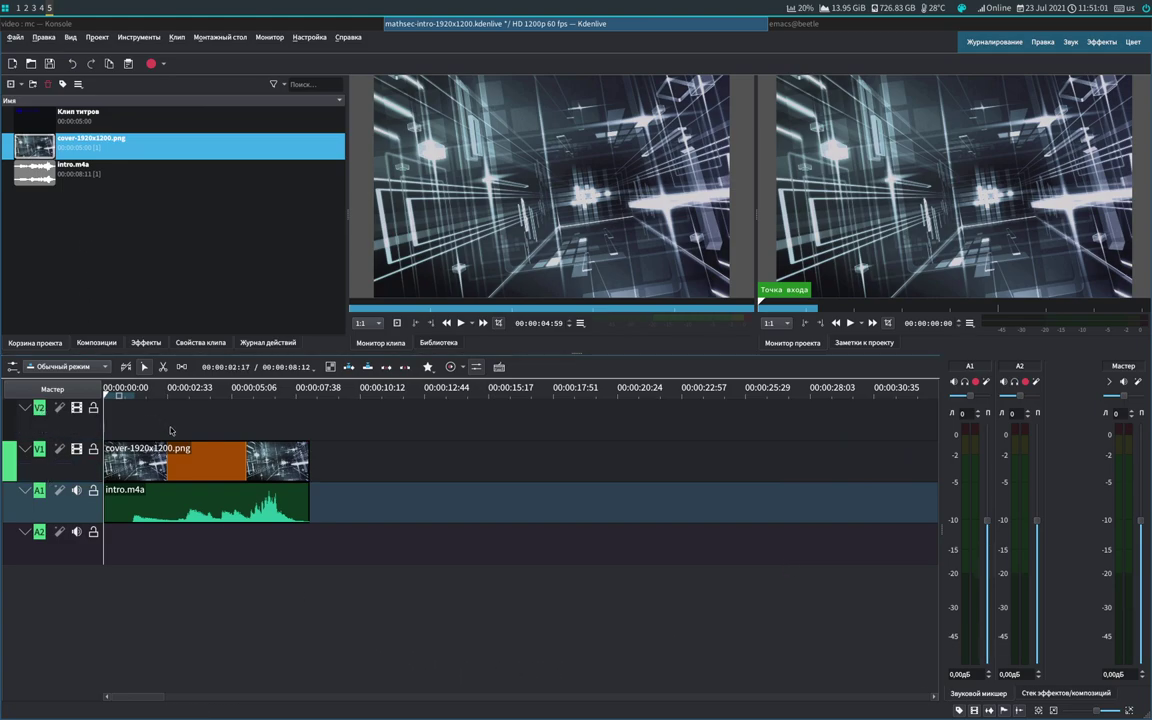
Step: Add one video track above V2
{"action": "right_click", "coordinate": [39, 410]}
{"action": "left_click", "coordinate": [60, 411]}
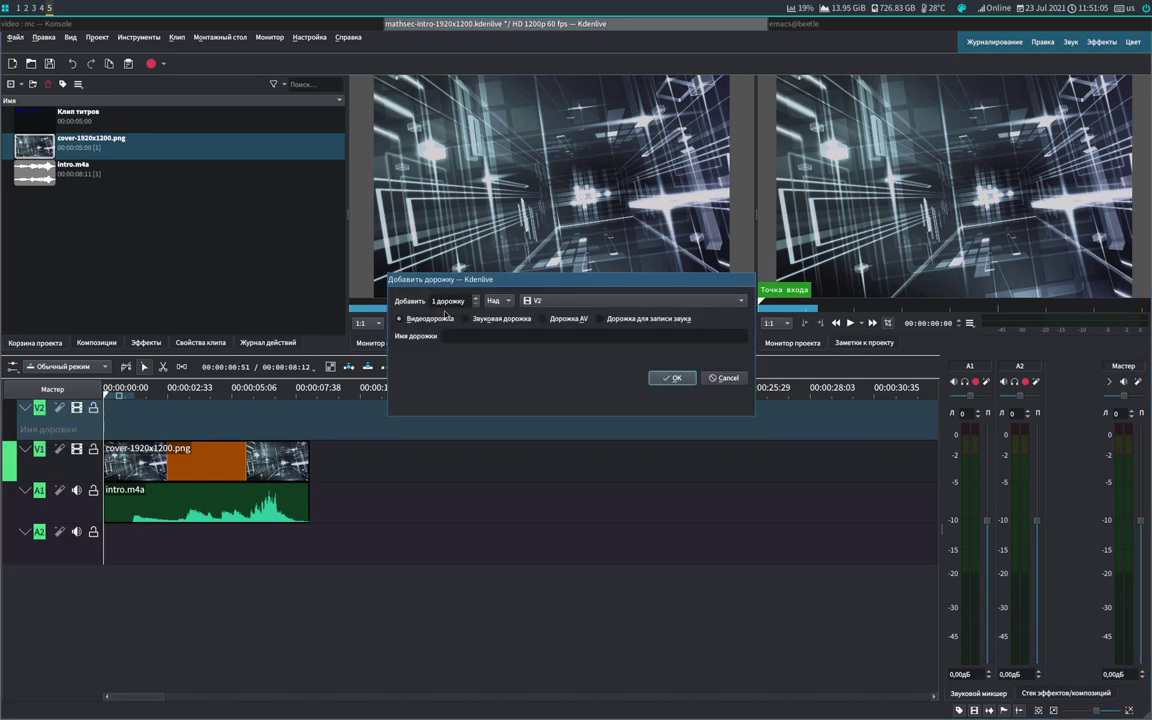
{"action": "left_click", "coordinate": [672, 378]}
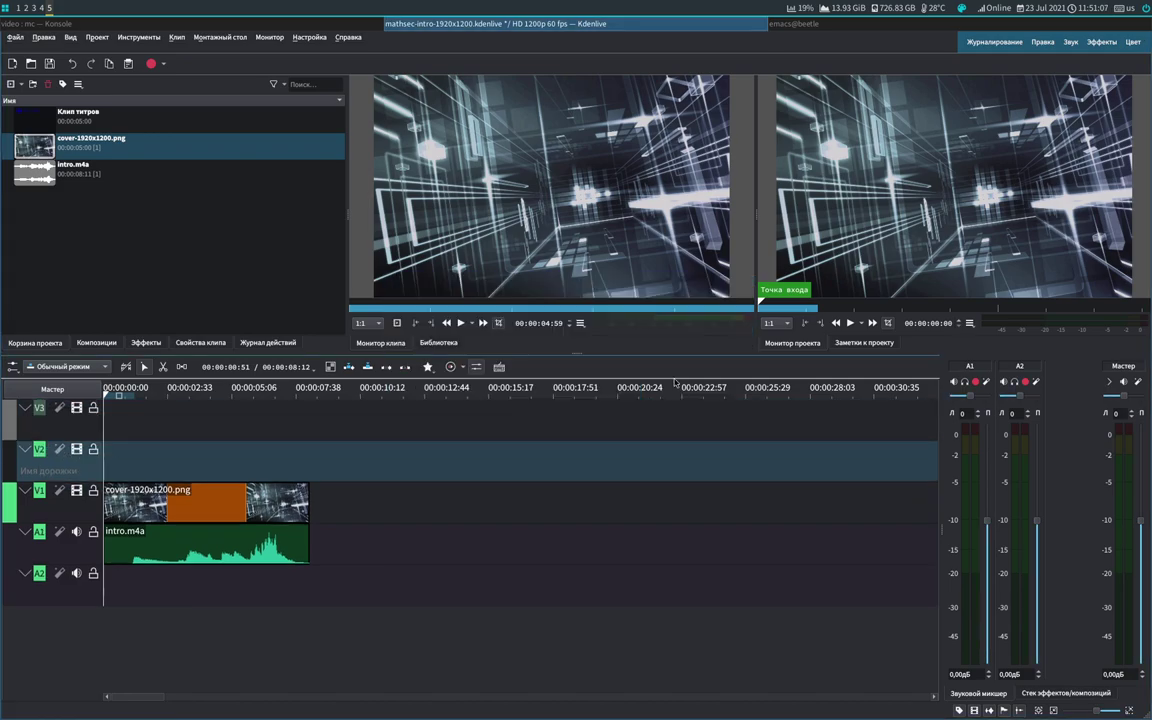
Step: Place the title clip at the start of V3, extend it to the audio's end, and preview it at 00:00:00:35
{"action": "left_click_drag", "start_coordinate": [42, 110], "coordinate": [110, 405]}
{"action": "left_click_drag", "start_coordinate": [228, 420], "coordinate": [309, 420]}
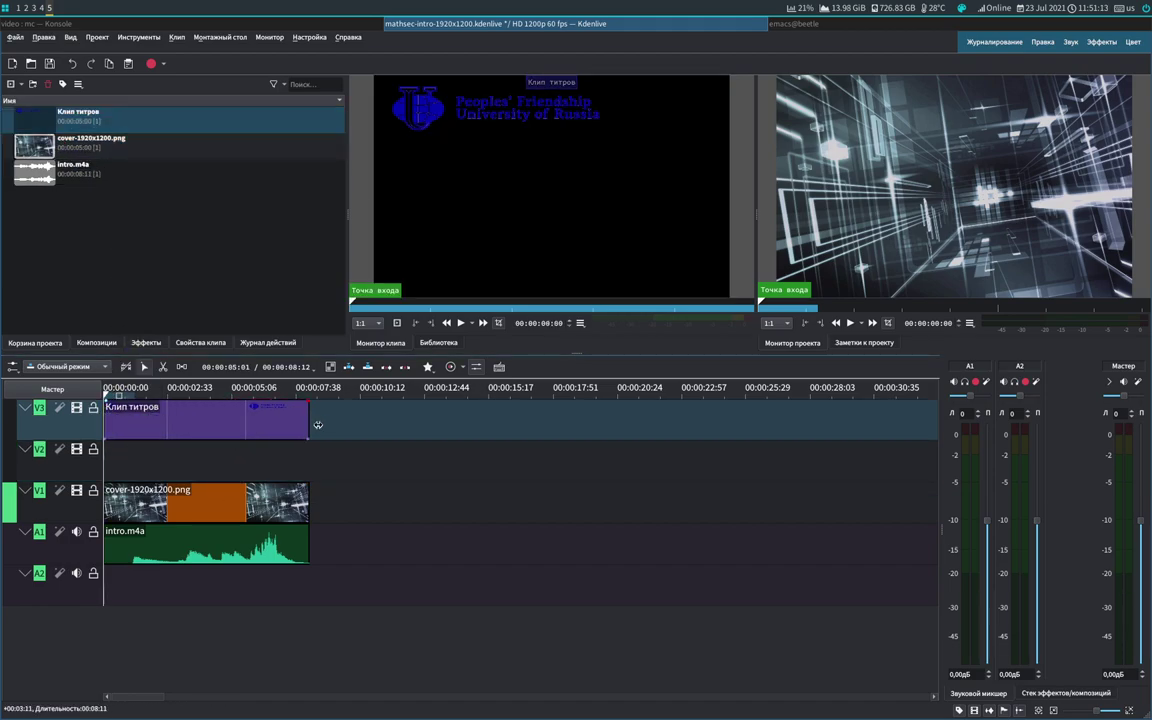
{"action": "left_click", "coordinate": [118, 467]}
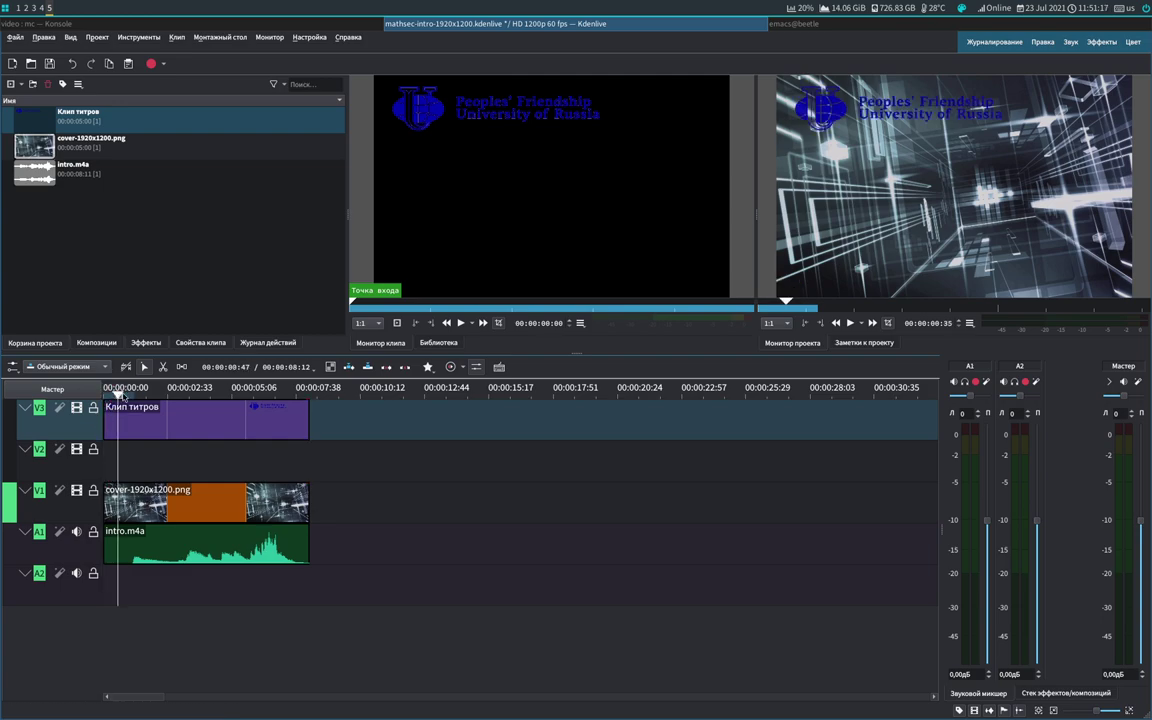
Step: Preview the timeline and the logo title clip, and return the timeline playhead to the start
{"action": "left_click", "coordinate": [120, 393]}
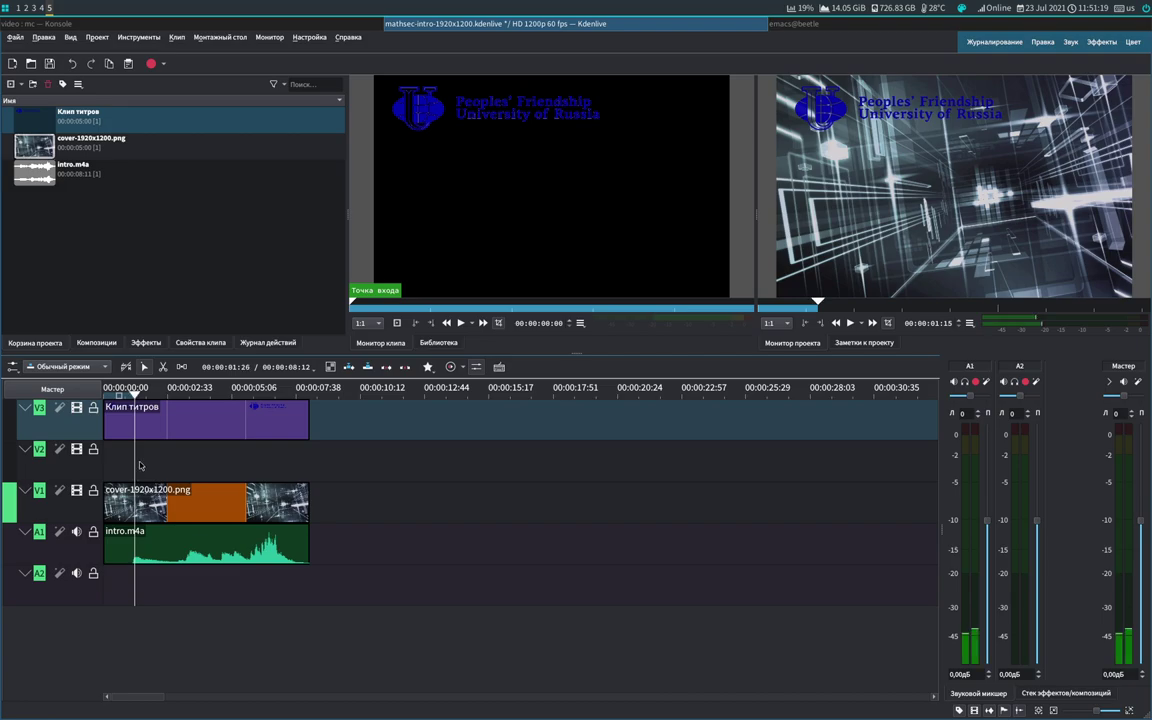
{"action": "left_click", "coordinate": [461, 323]}
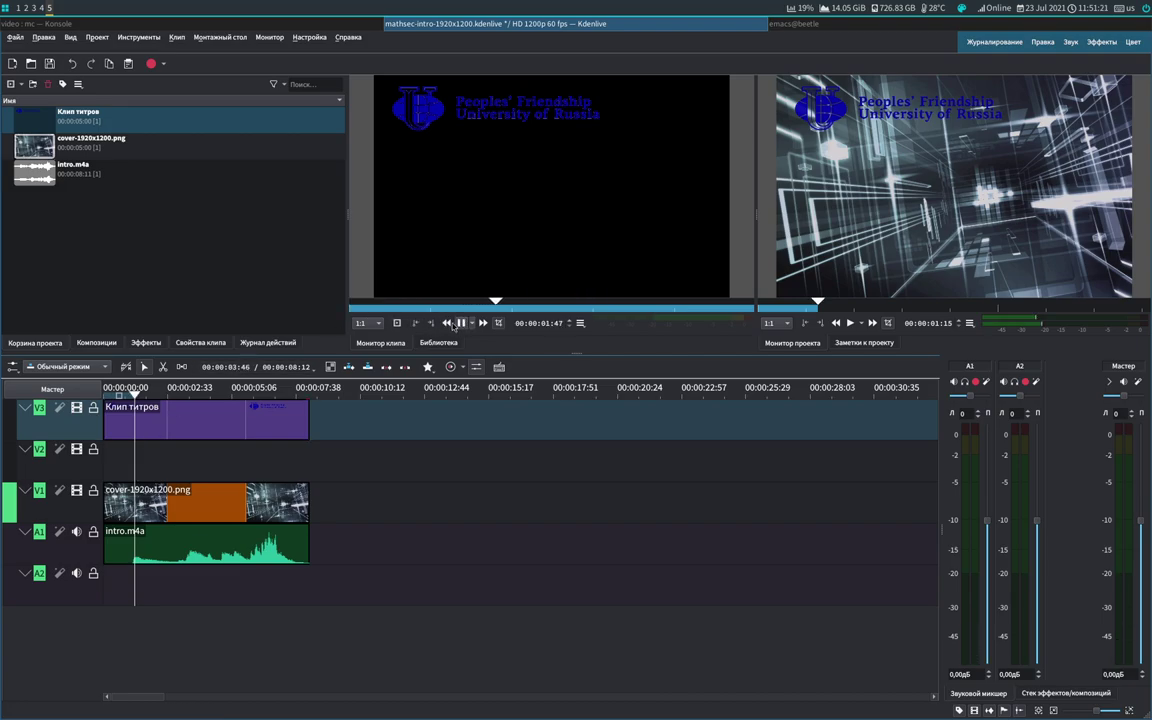
{"action": "left_click", "coordinate": [134, 392]}
{"action": "left_click_drag", "start_coordinate": [134, 392], "coordinate": [96, 392]}
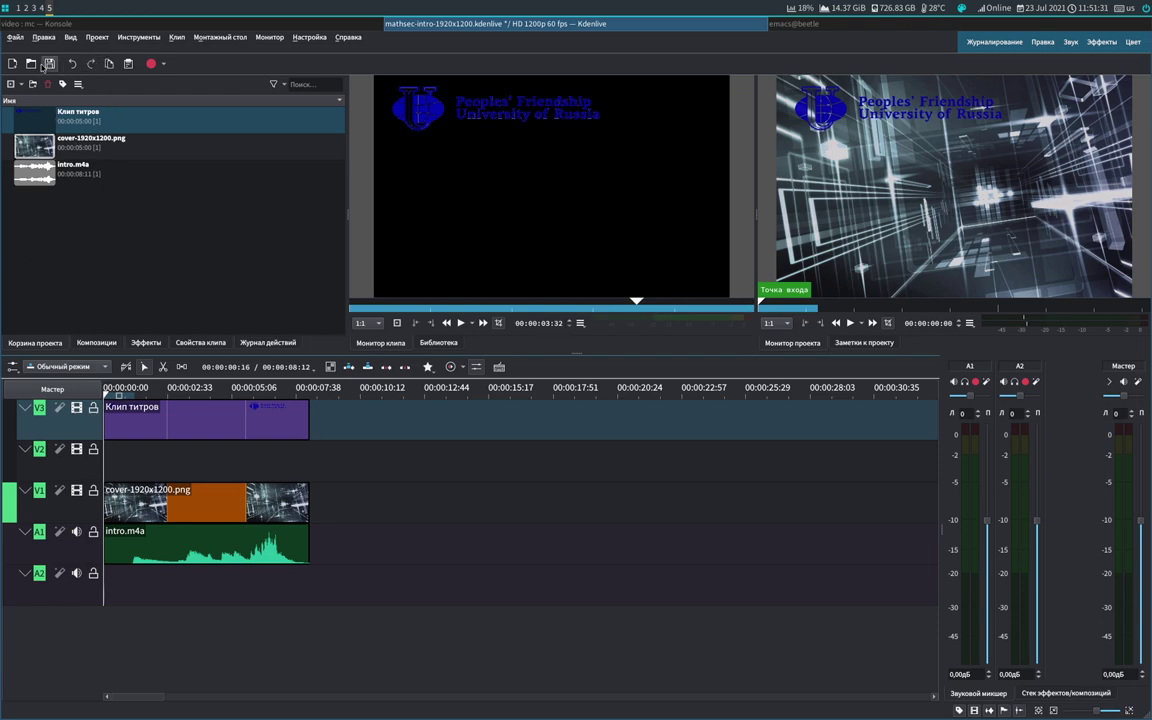
{"action": "left_click", "coordinate": [130, 38]}
{"action": "mouse_move", "coordinate": [100, 38]}
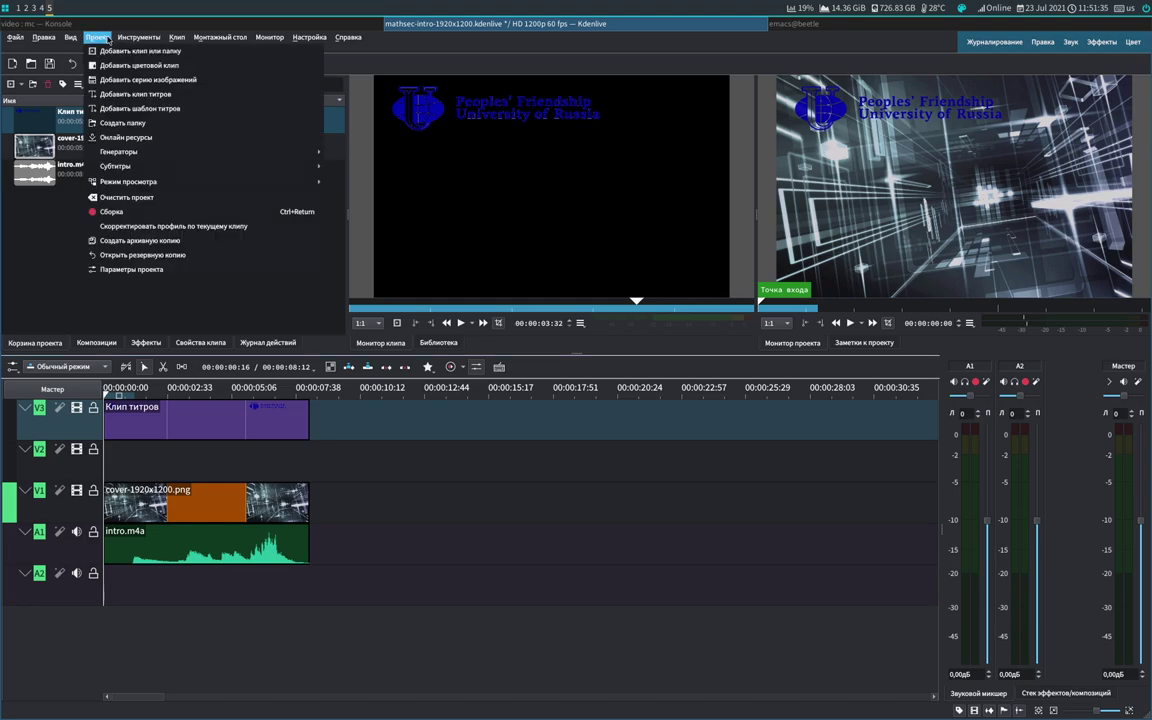
{"action": "left_click", "coordinate": [117, 93]}
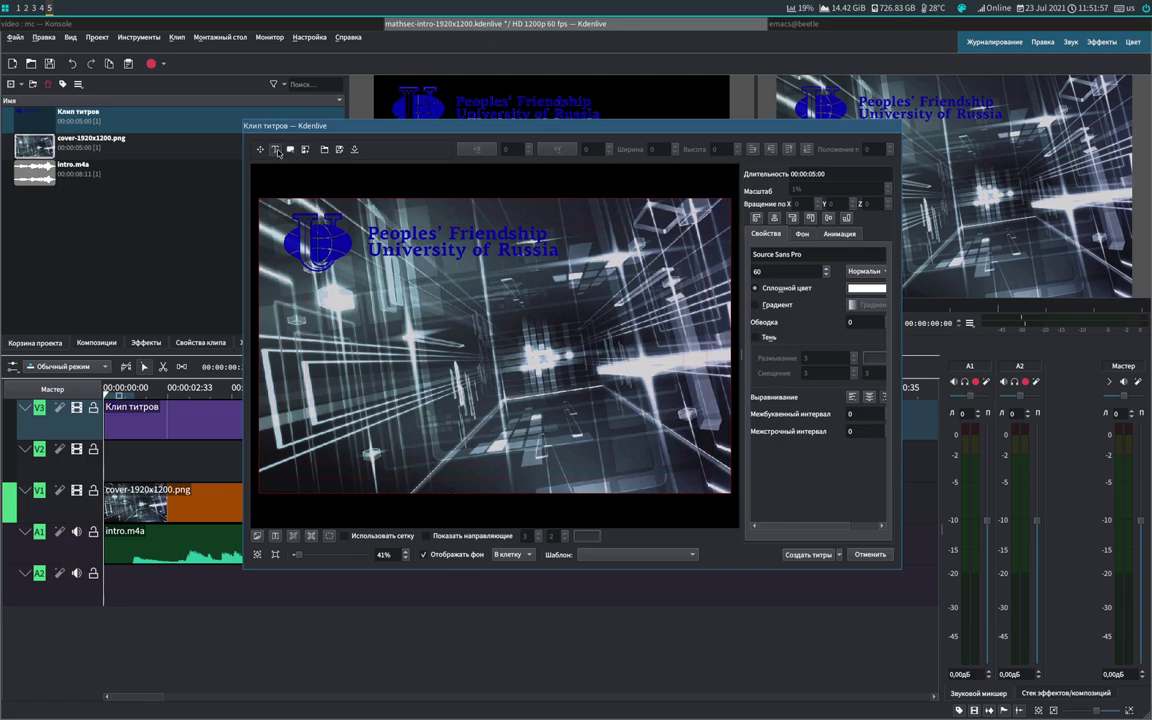
{"action": "left_click", "coordinate": [866, 554]}
Step: Start a new title clip and place a text item at about X 182, Y 413, below the logo
{"action": "left_click", "coordinate": [98, 37]}
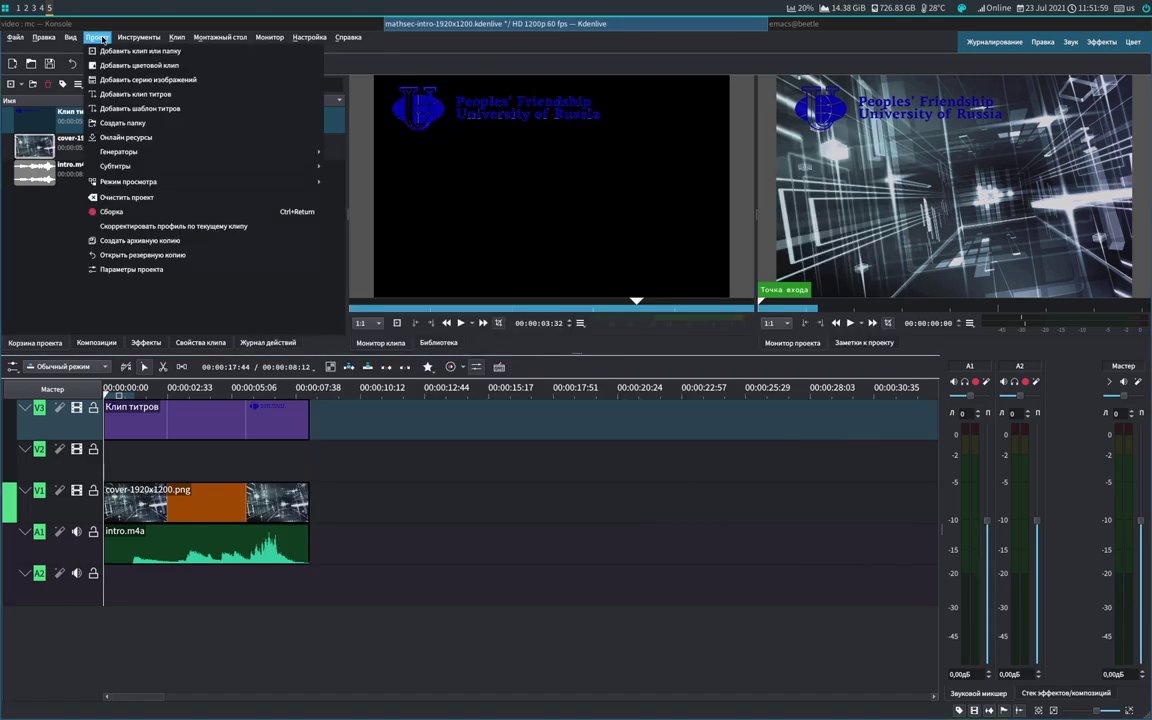
{"action": "left_click", "coordinate": [124, 93]}
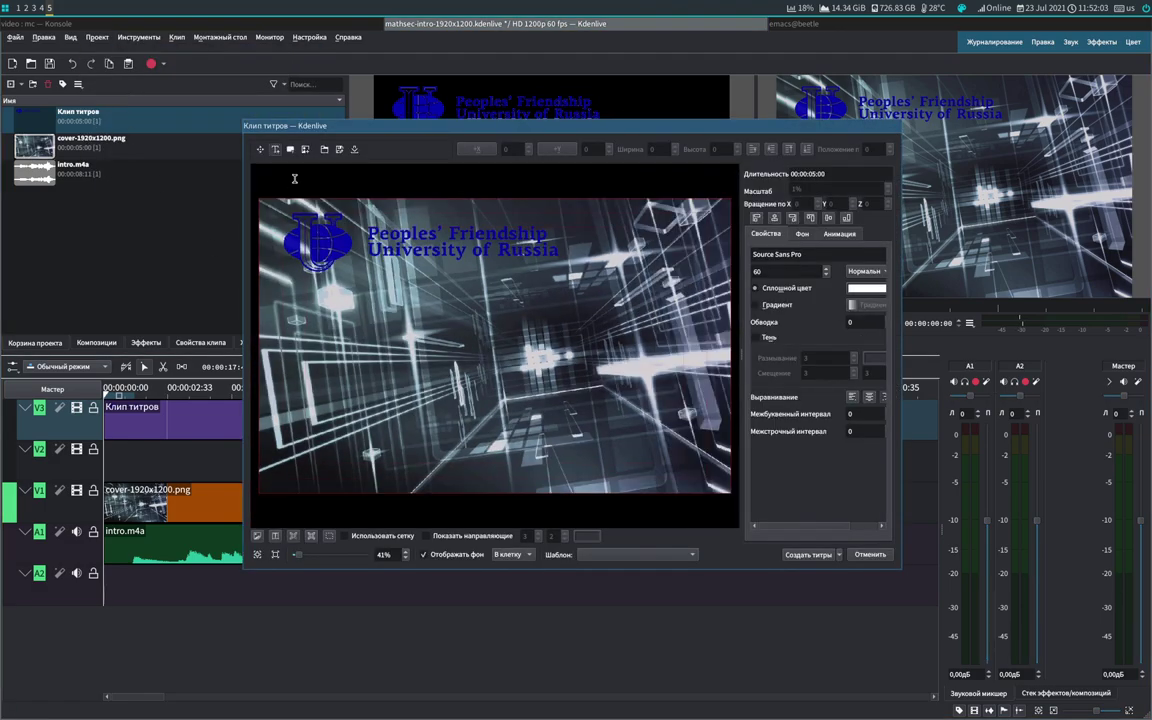
{"action": "left_click", "coordinate": [275, 149]}
{"action": "left_click", "coordinate": [304, 302]}
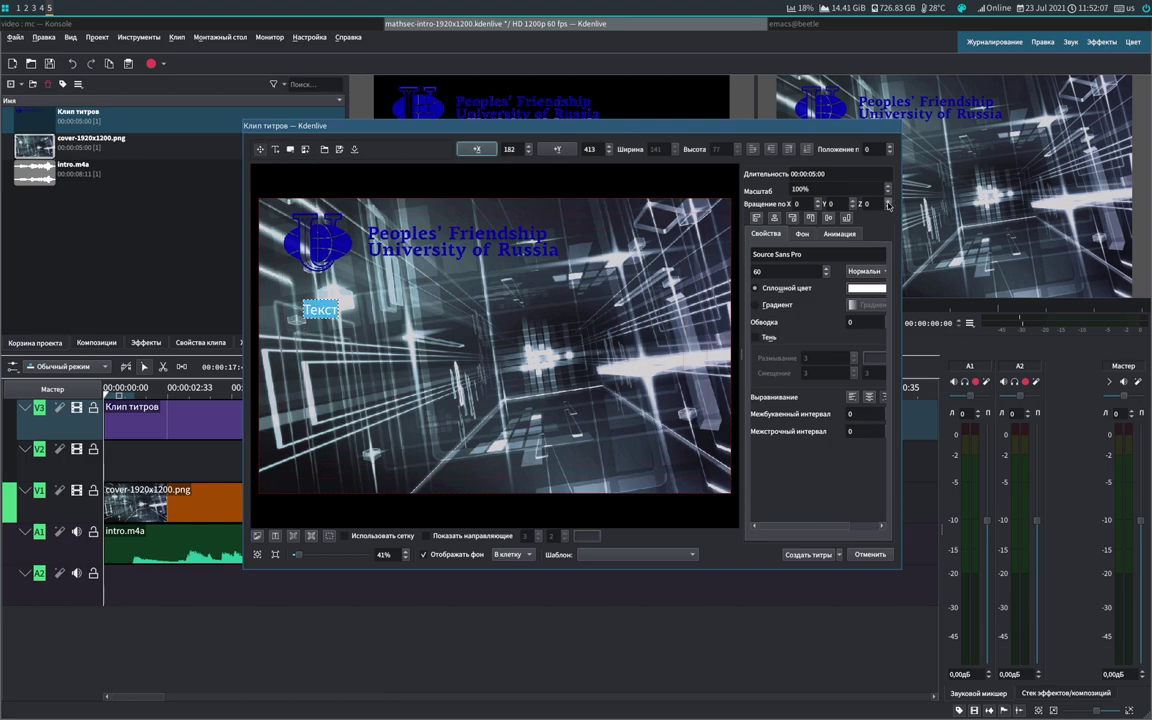
Step: Try to copy the course title line from the Emacs scratch buffer and replace the title clip's placeholder text
{"action": "left_click", "coordinate": [795, 24]}
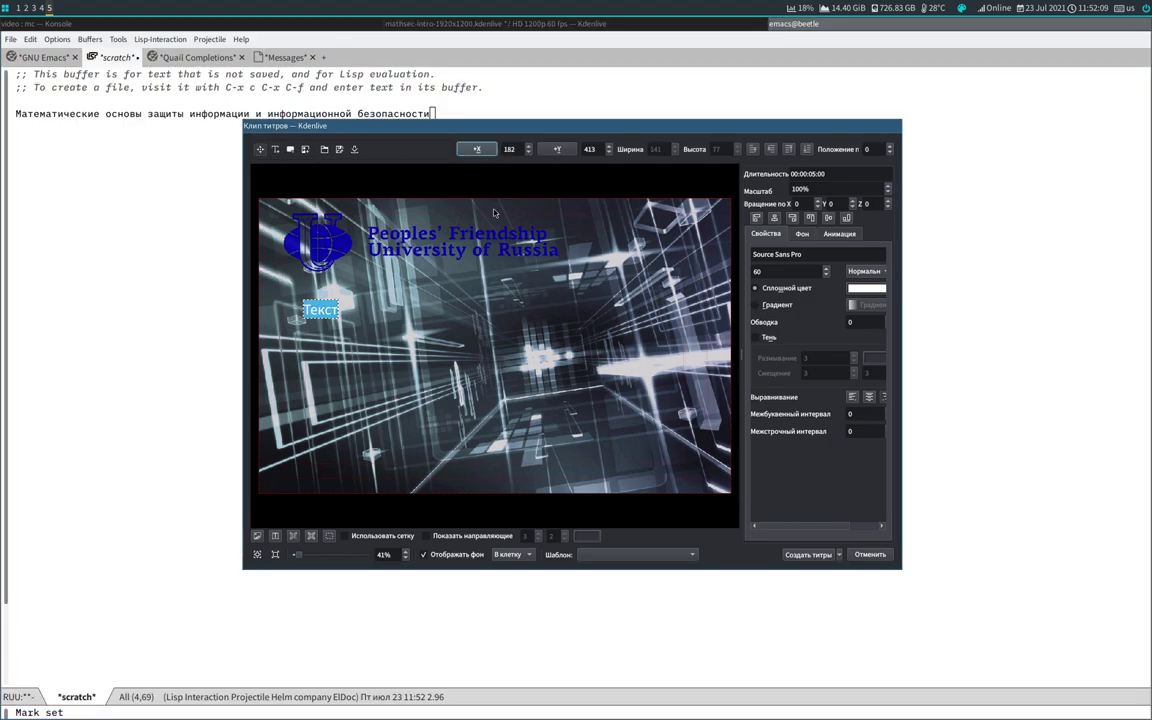
{"action": "key", "text": "ctrl+a"}
{"action": "left_click_drag", "start_coordinate": [17, 113], "coordinate": [435, 119]}
{"action": "key", "text": "ctrl+c"}
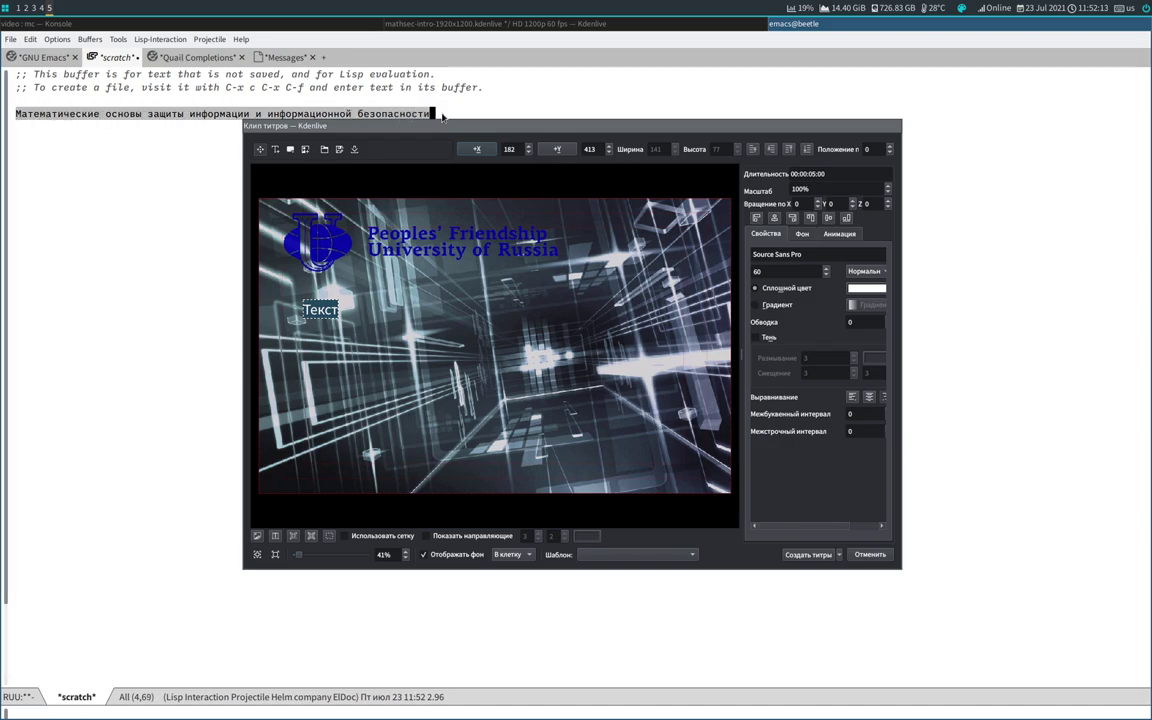
{"action": "key", "text": "alt+w"}
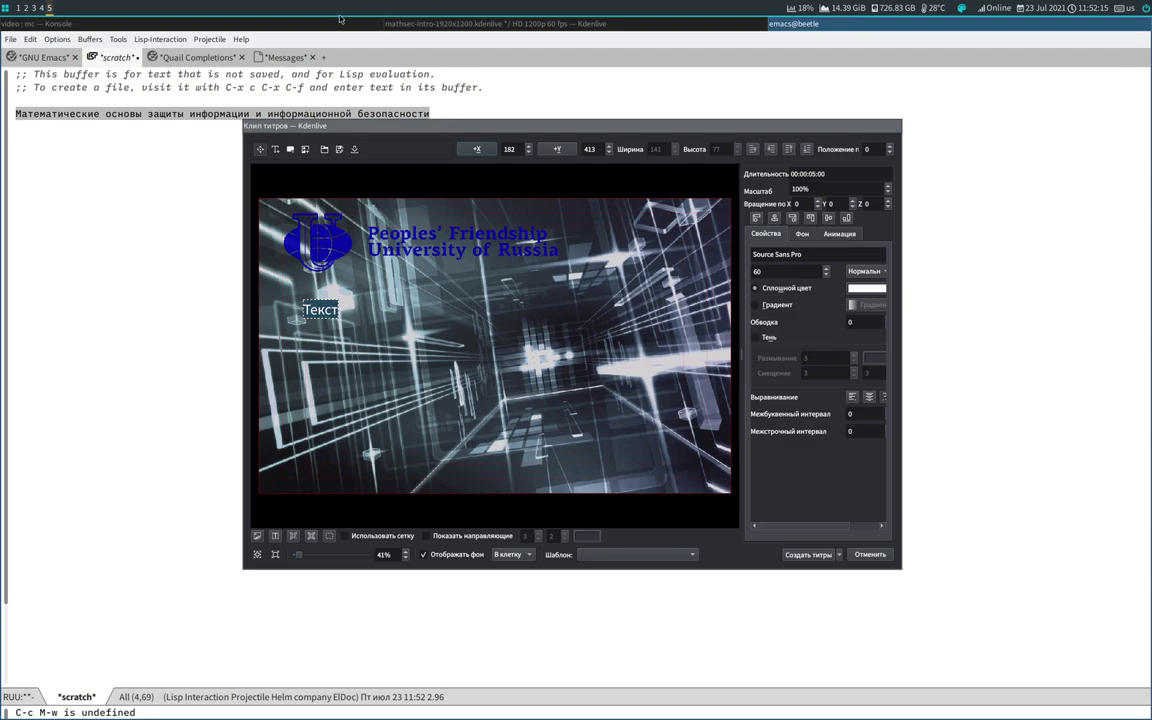
{"action": "left_click", "coordinate": [430, 23]}
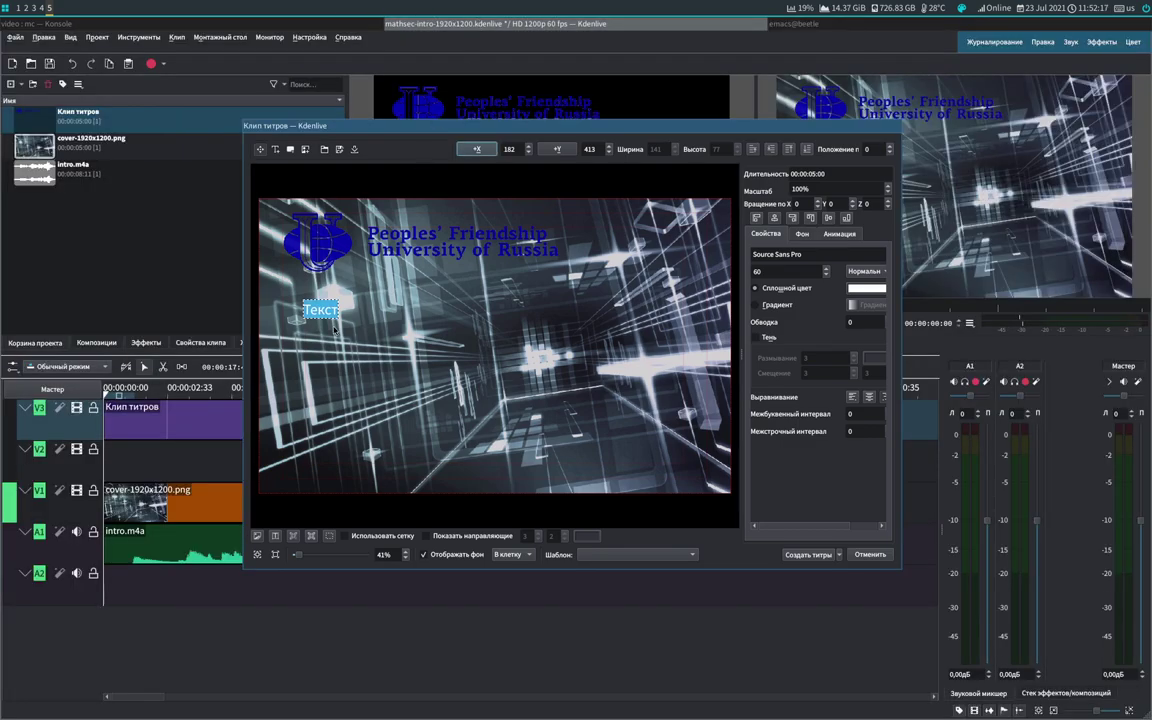
{"action": "type", "text": "Xbnfk"}
{"action": "left_click_drag", "start_coordinate": [304, 311], "coordinate": [338, 314]}
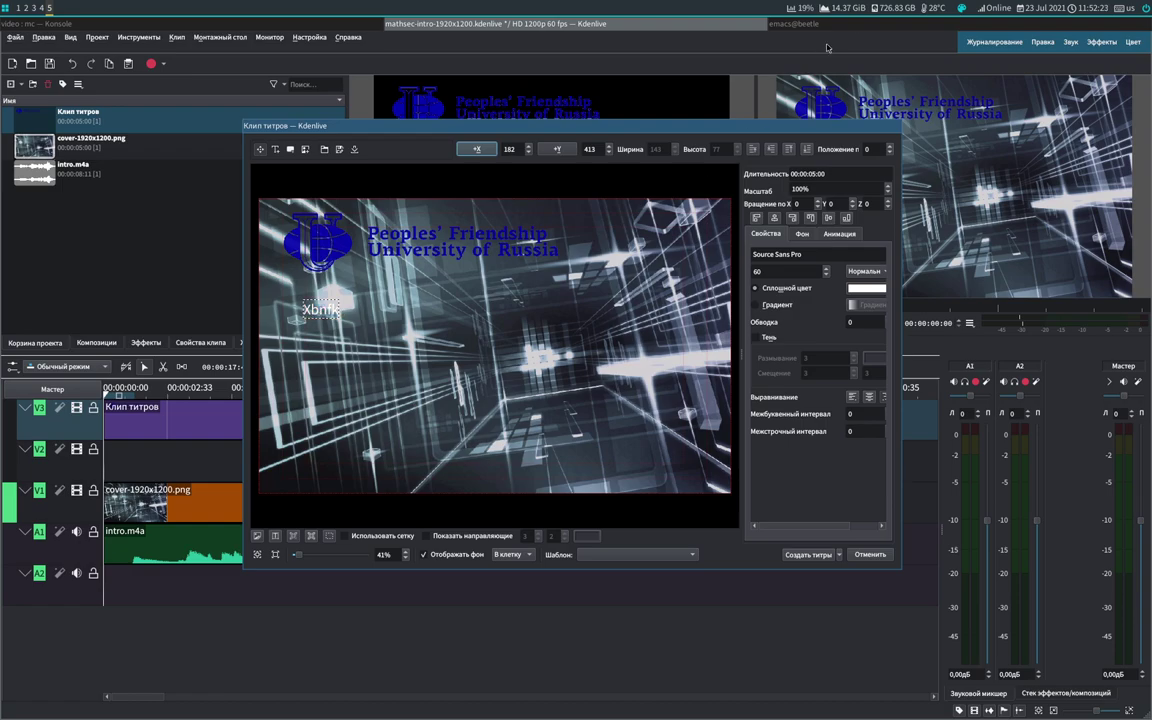
Step: Switch to Emacs and copy the line "Математические основы защиты информации и информационной безопасности" from the scratch buffer
{"action": "left_click", "coordinate": [874, 22]}
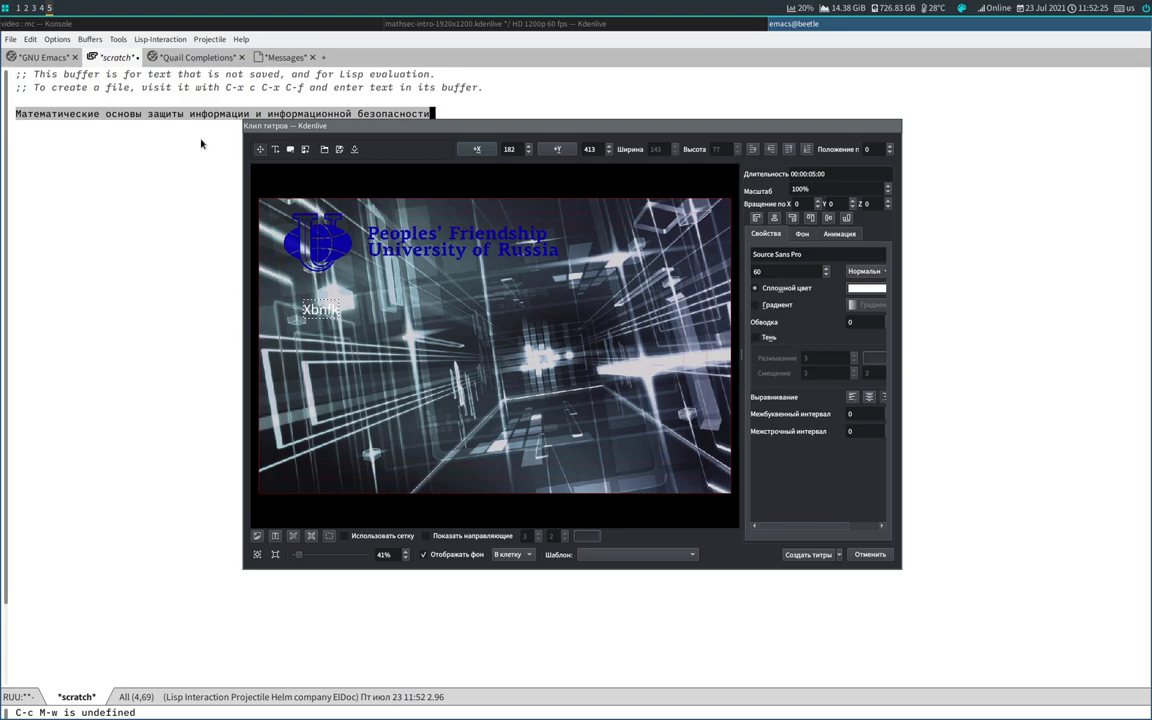
{"action": "key", "text": "alt+w"}
{"action": "key", "text": "ctrl+space"}
{"action": "key", "text": "ctrl+e"}
{"action": "key", "text": "alt+w"}
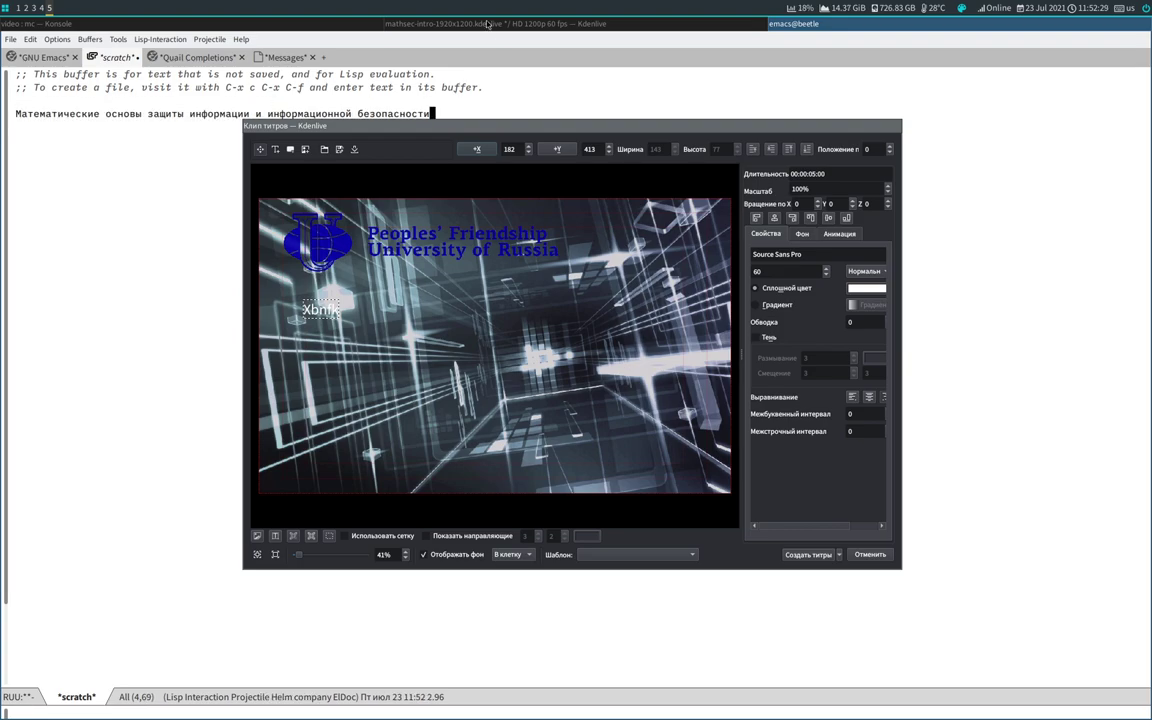
Step: Return to Kdenlive's title window, move the text item to about X 189, Y 405, and replace its text with the copied course title
{"action": "left_click", "coordinate": [358, 251]}
{"action": "left_click_drag", "start_coordinate": [303, 316], "coordinate": [306, 314]}
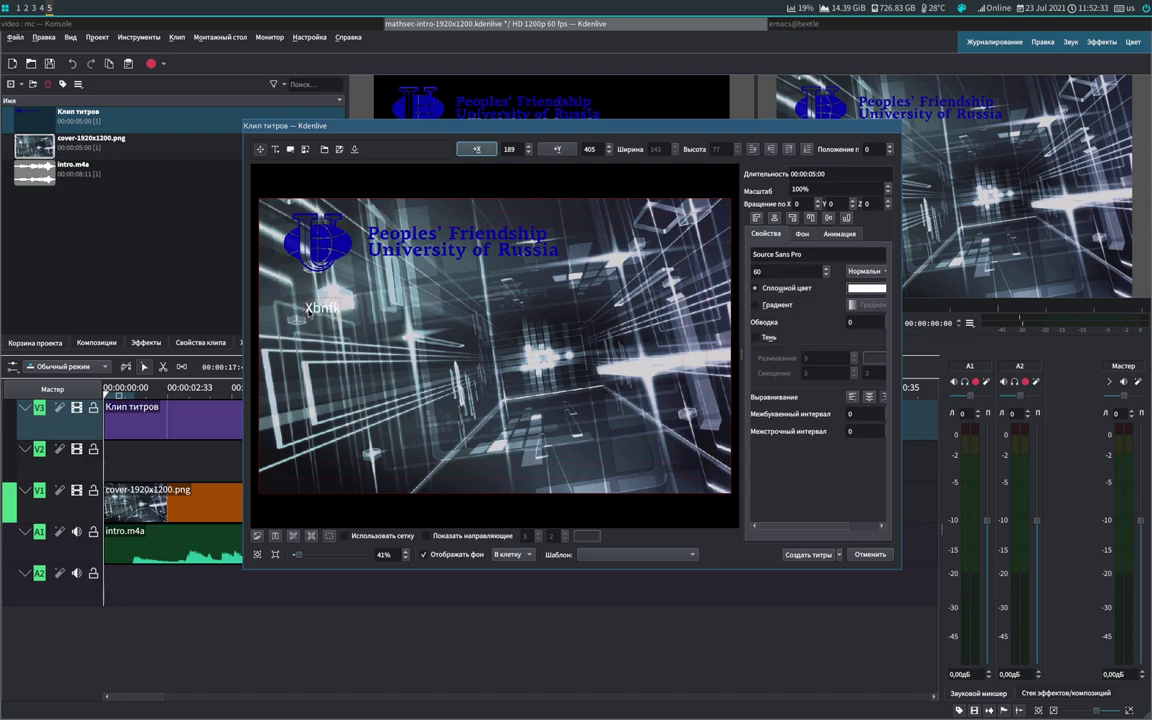
{"action": "key", "text": "BackSpace"}
{"action": "key", "text": "BackSpace"}
{"action": "key", "text": "BackSpace"}
{"action": "key", "text": "BackSpace"}
{"action": "key", "text": "BackSpace"}
{"action": "key", "text": "ctrl+v"}
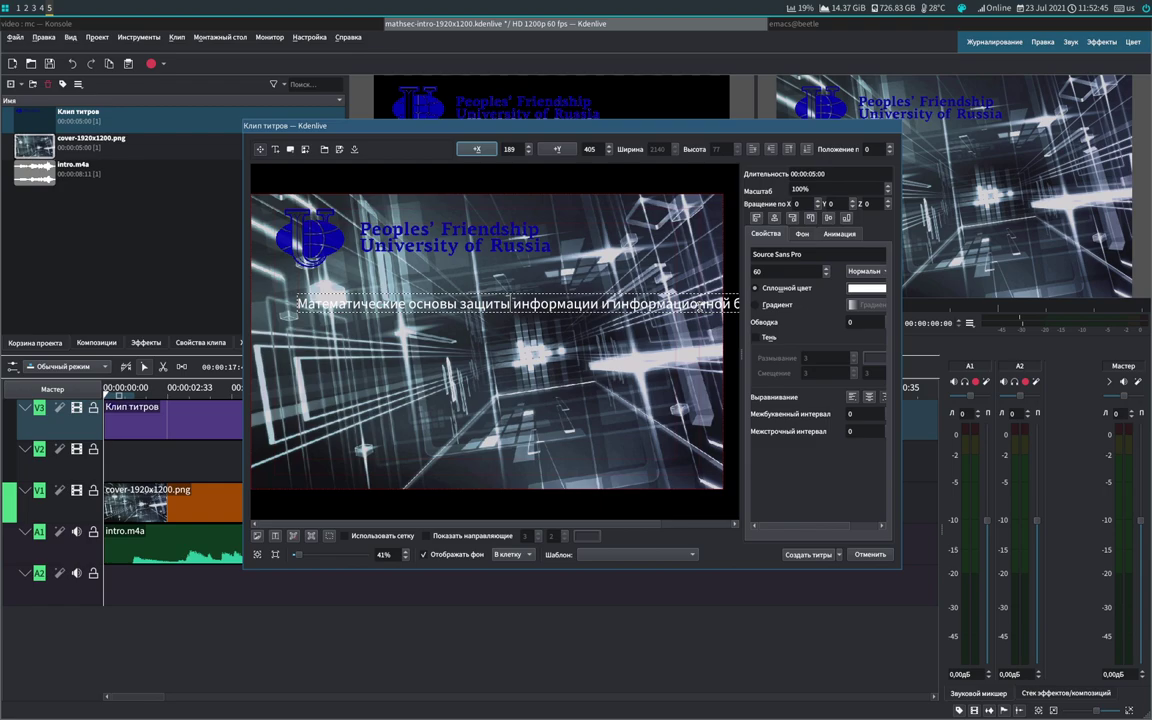
Step: Break the course title into three lines, before "защиты" and before "информационной"
{"action": "key", "text": "Return"}
{"action": "key", "text": "BackSpace"}
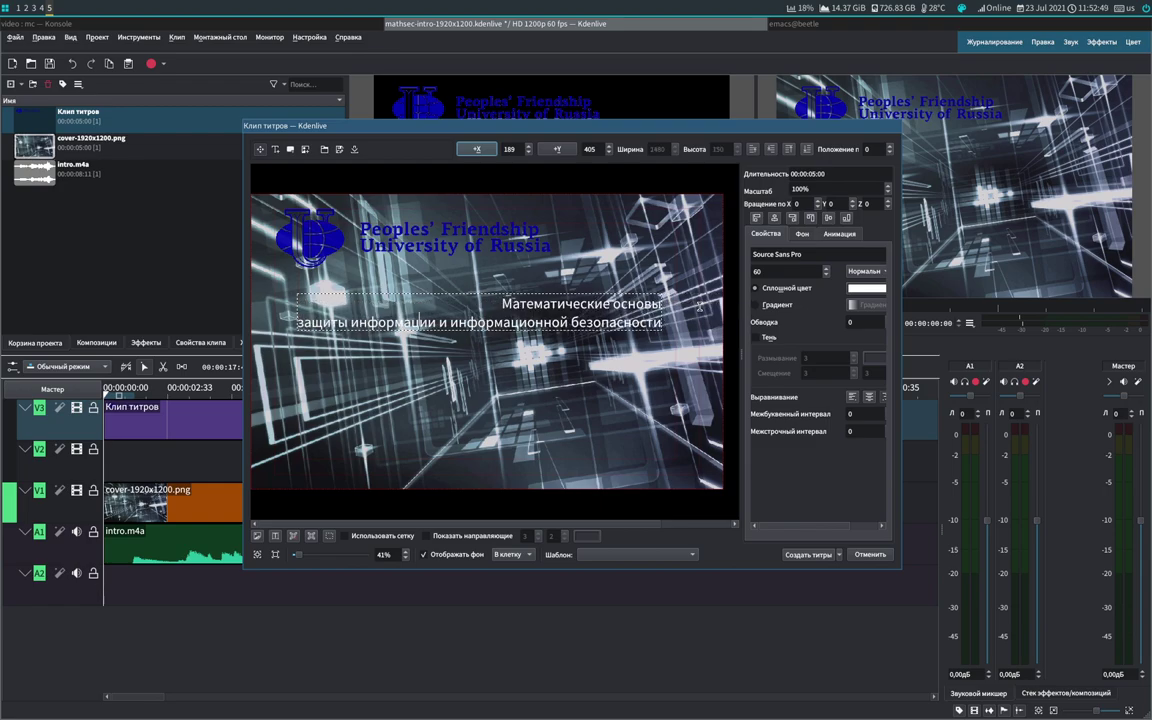
{"action": "key", "text": "Return"}
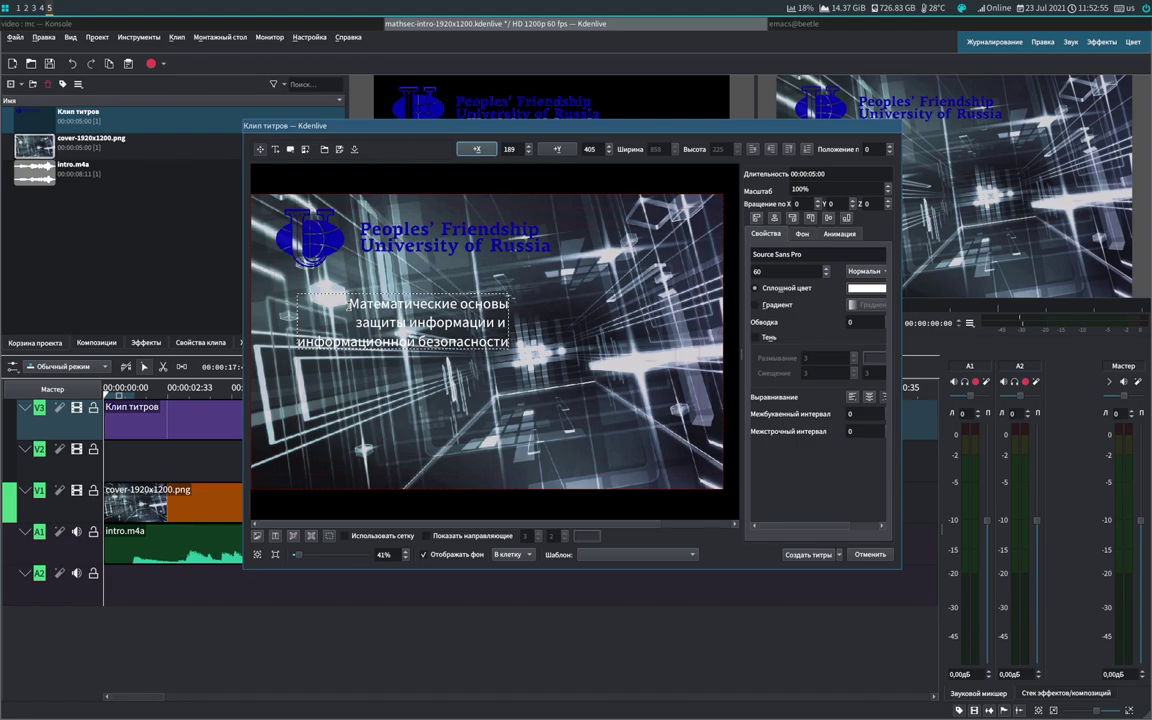
Step: Select the whole title text, then move and enlarge the title window so the full font settings fit
{"action": "key", "text": "ctrl+a"}
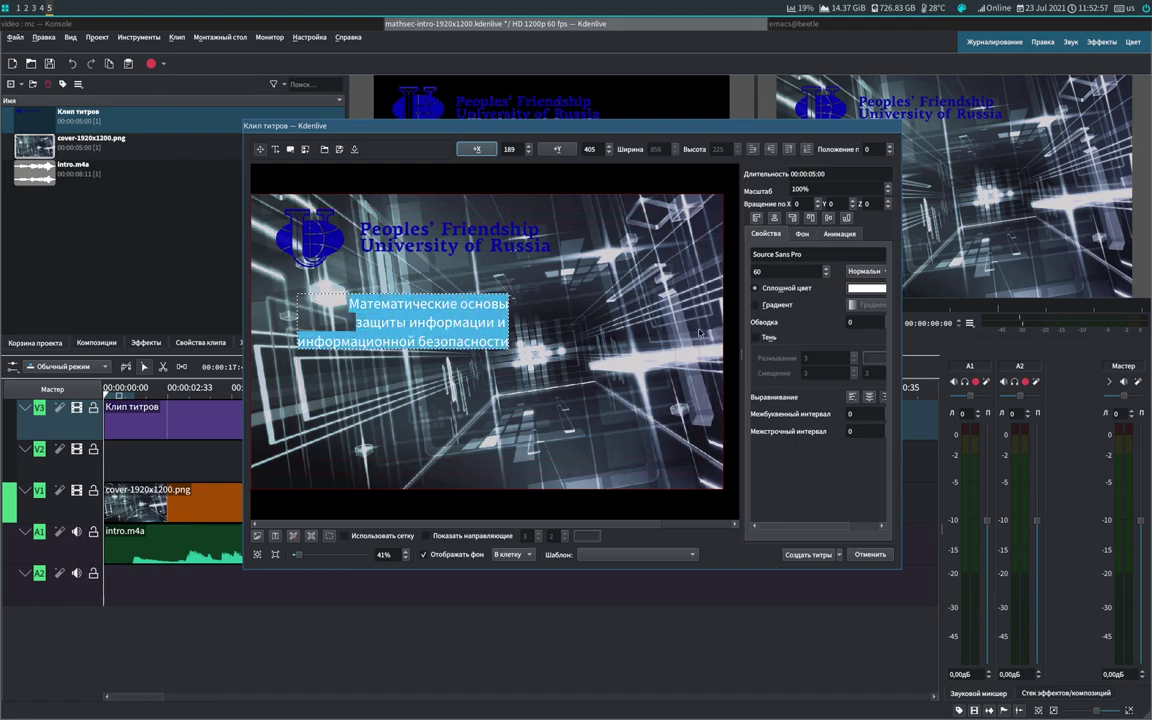
{"action": "triple_click", "coordinate": [817, 256]}
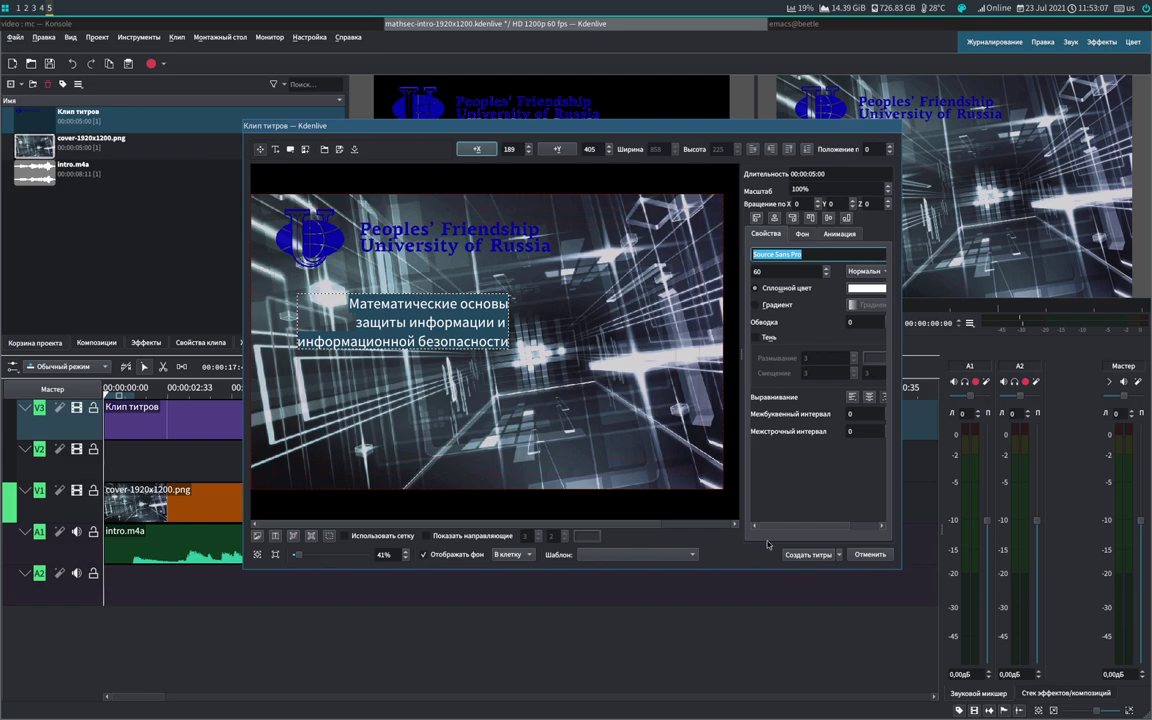
{"action": "left_click_drag", "start_coordinate": [591, 130], "coordinate": [539, 121]}
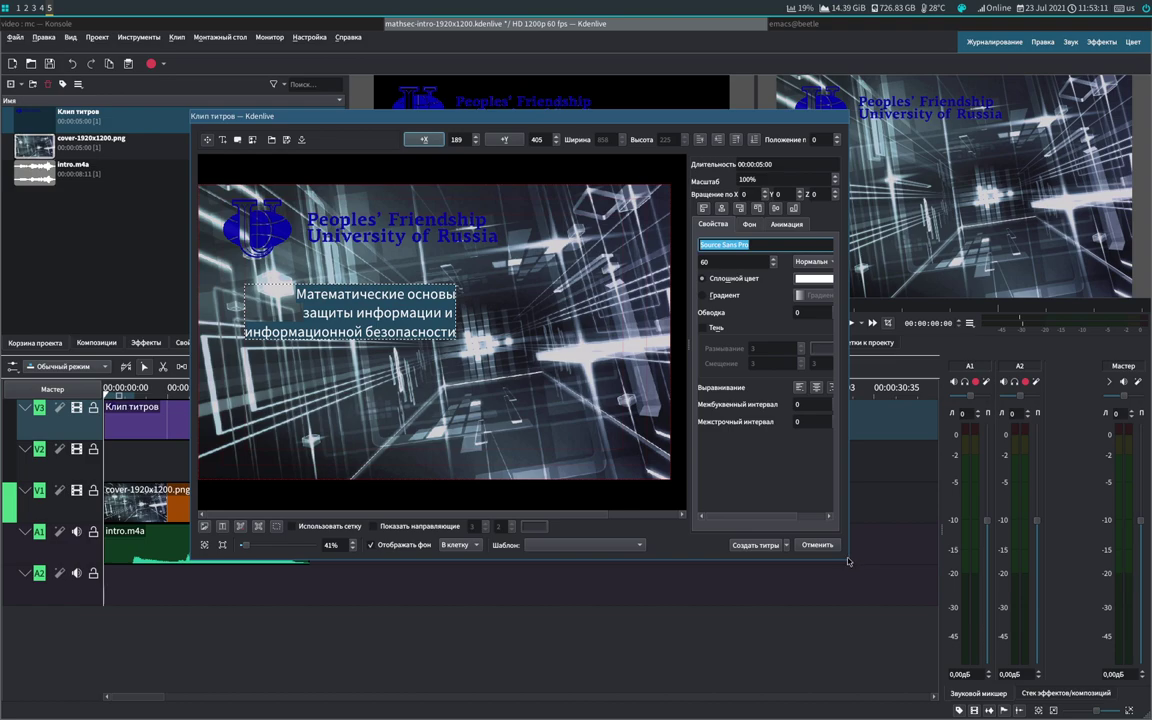
{"action": "left_click_drag", "start_coordinate": [847, 562], "coordinate": [1055, 614]}
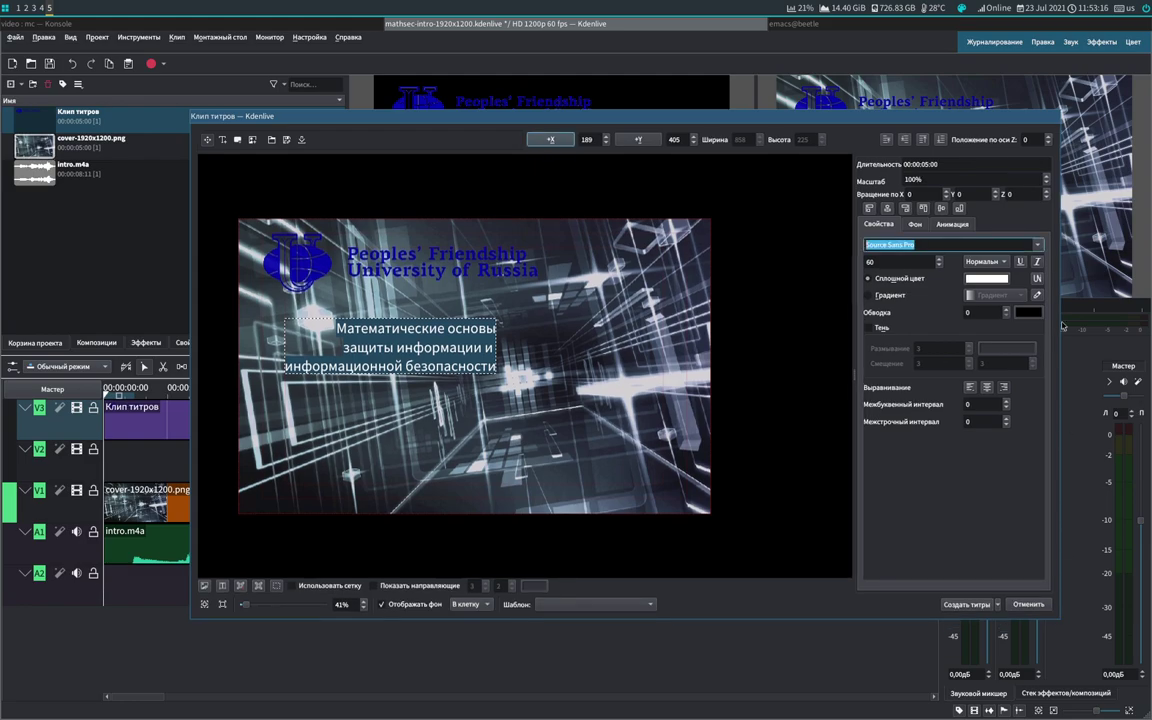
Step: Set the title text's font to Academy Old Narrow
{"action": "left_click", "coordinate": [1039, 247]}
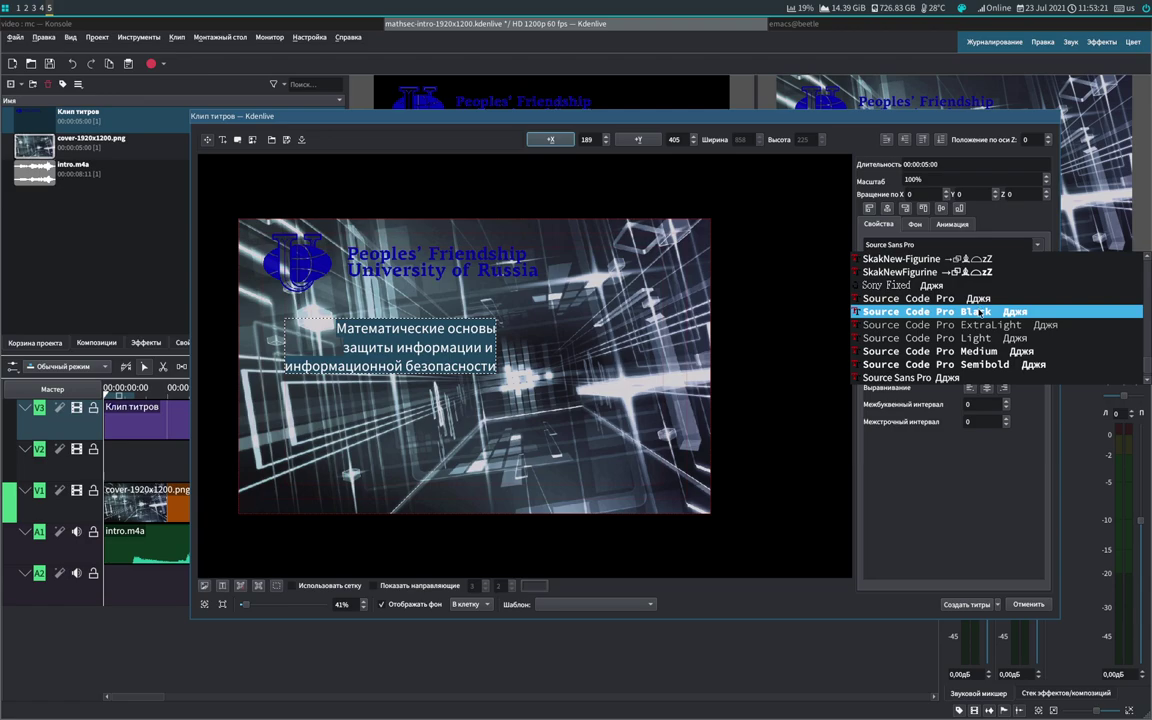
{"action": "scroll", "coordinate": [977, 313], "scroll_direction": "up", "scroll_amount": 2}
{"action": "scroll", "coordinate": [960, 327], "scroll_direction": "up", "scroll_amount": 3}
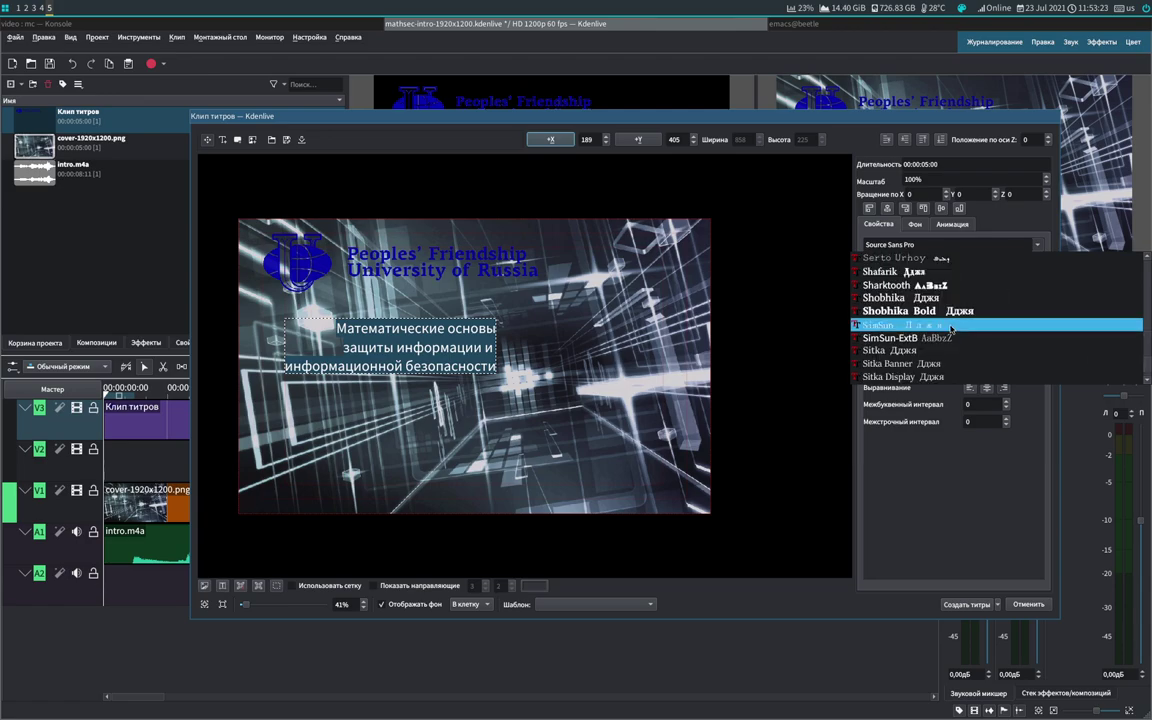
{"action": "scroll", "coordinate": [950, 329], "scroll_direction": "up", "scroll_amount": 3}
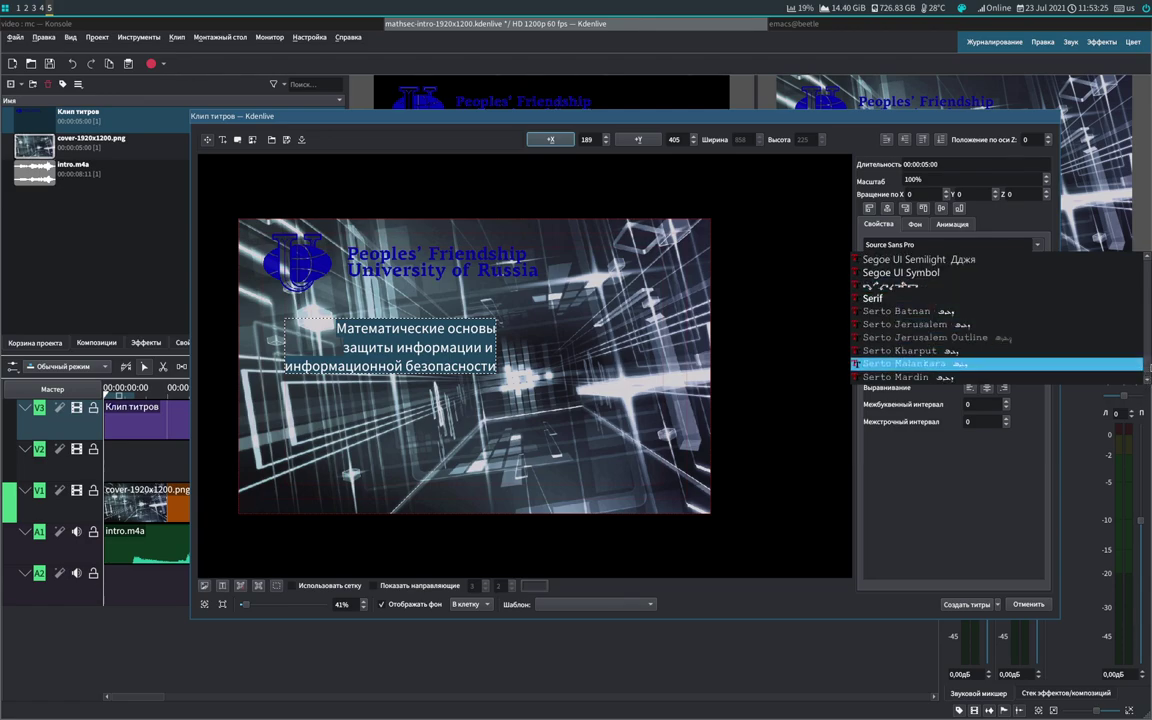
{"action": "key", "text": "Escape"}
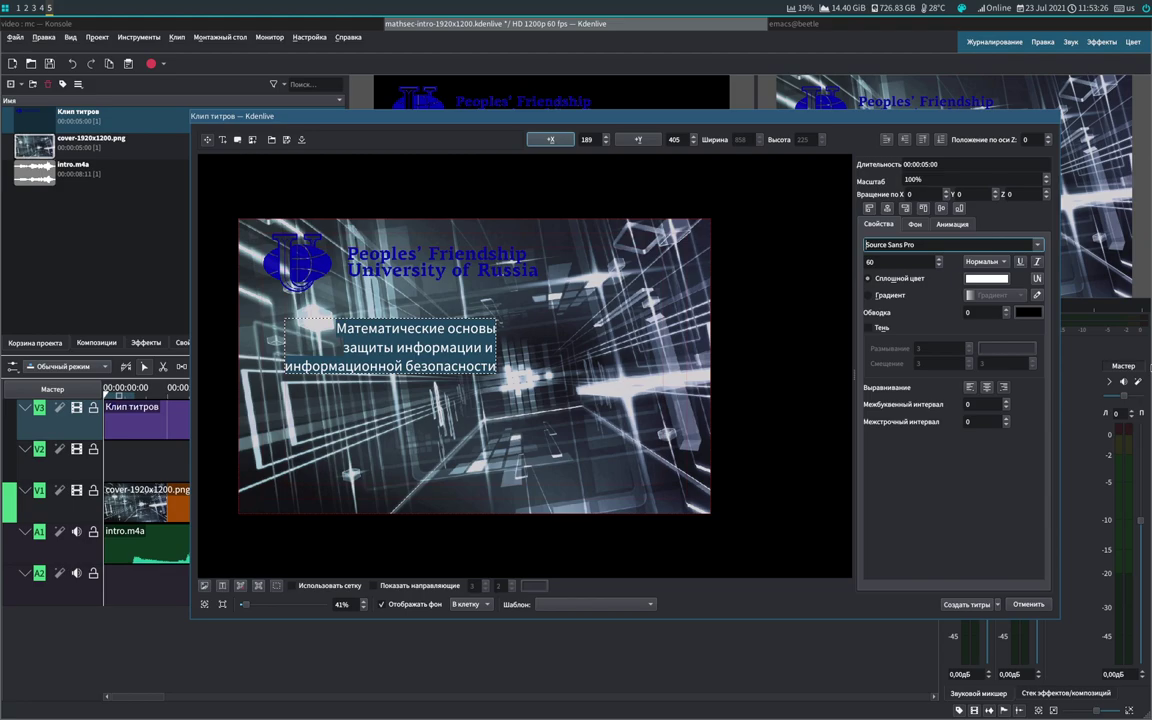
{"action": "left_click", "coordinate": [1039, 246]}
{"action": "left_click_drag", "start_coordinate": [1147, 372], "coordinate": [1148, 256]}
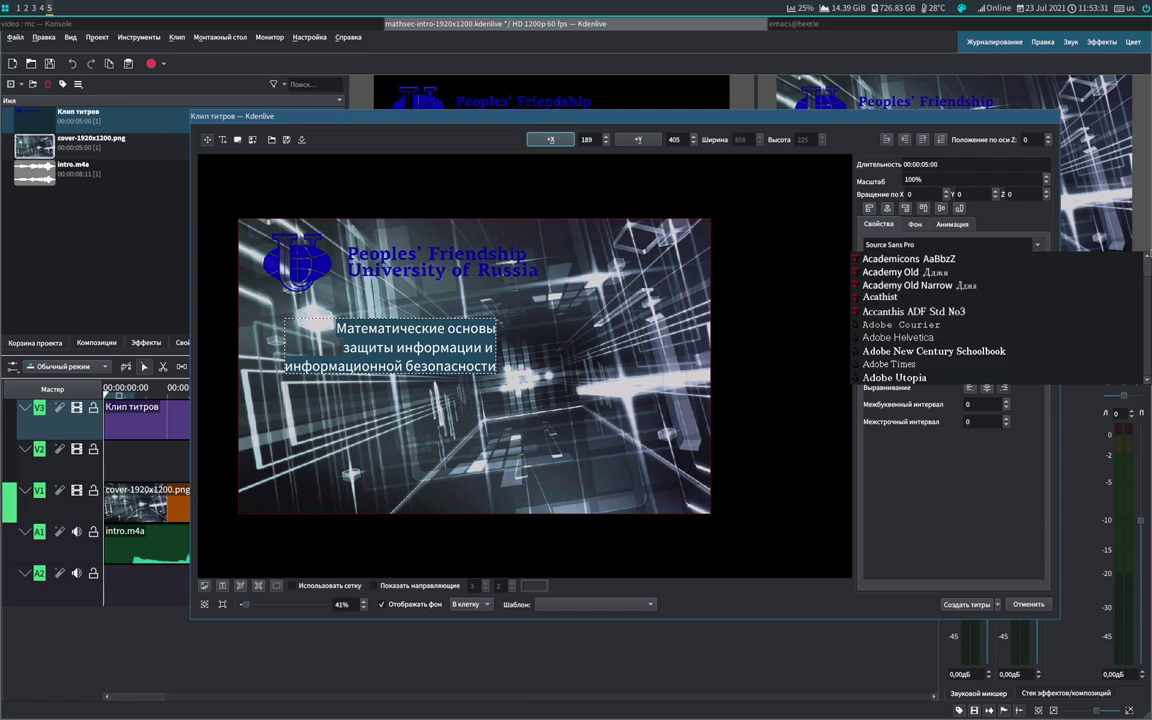
{"action": "left_click", "coordinate": [982, 290]}
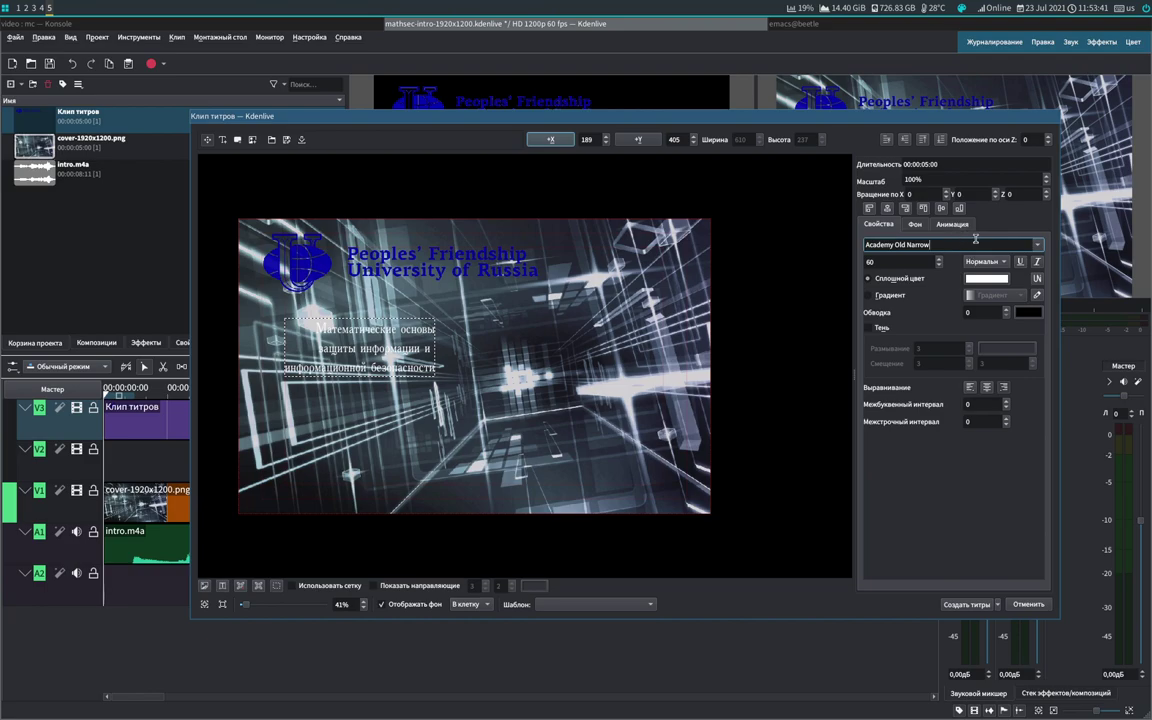
Step: Set the font size of the whole title text to 144
{"action": "double_click", "coordinate": [305, 313]}
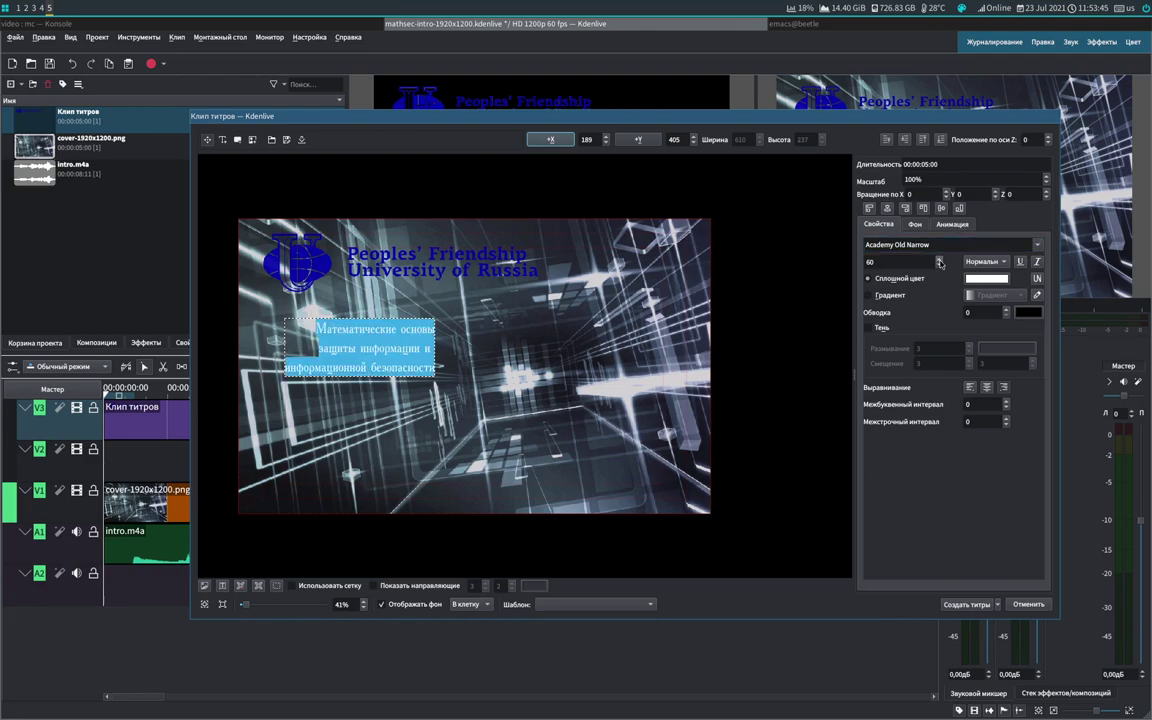
{"action": "scroll", "coordinate": [939, 262], "scroll_direction": "up", "scroll_amount": 12}
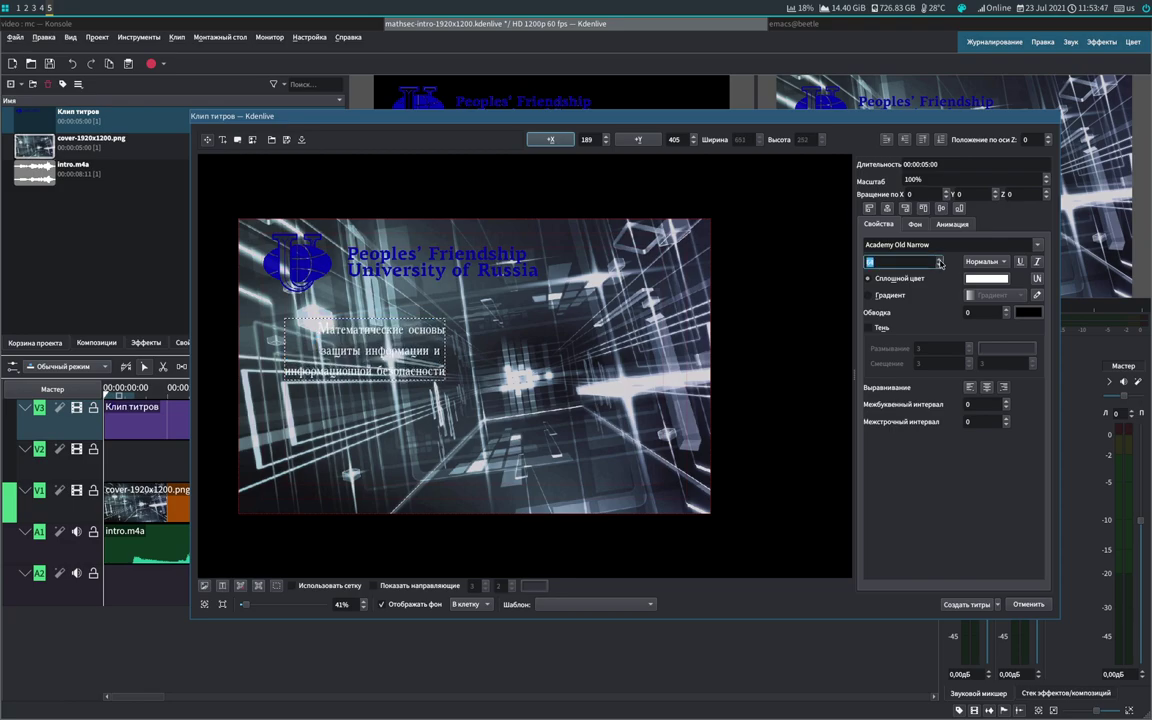
{"action": "scroll", "coordinate": [939, 262], "scroll_direction": "up", "scroll_amount": 4}
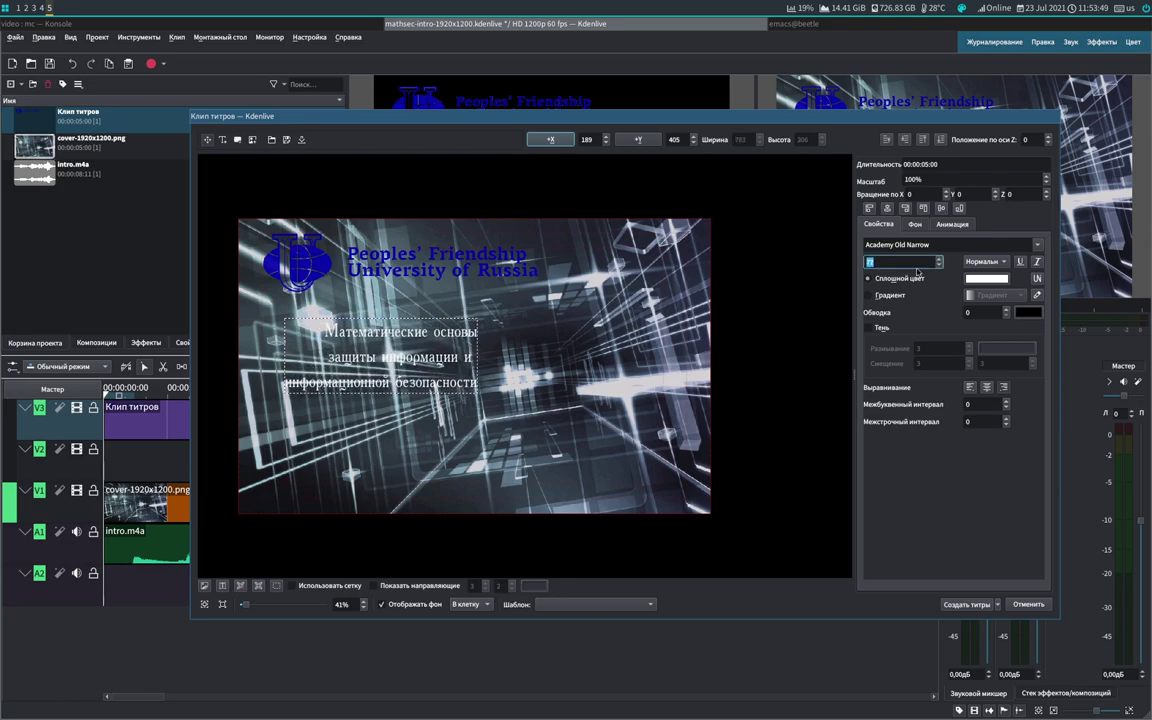
{"action": "type", "text": "120"}
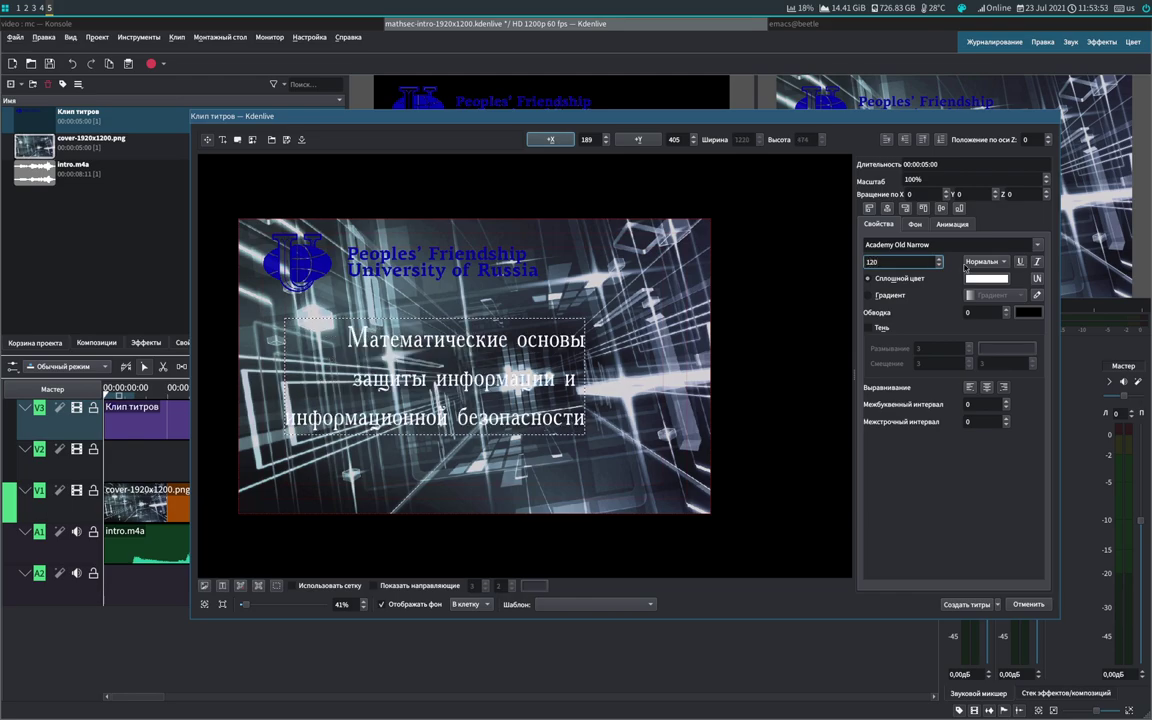
{"action": "double_click", "coordinate": [910, 263]}
{"action": "type", "text": "144"}
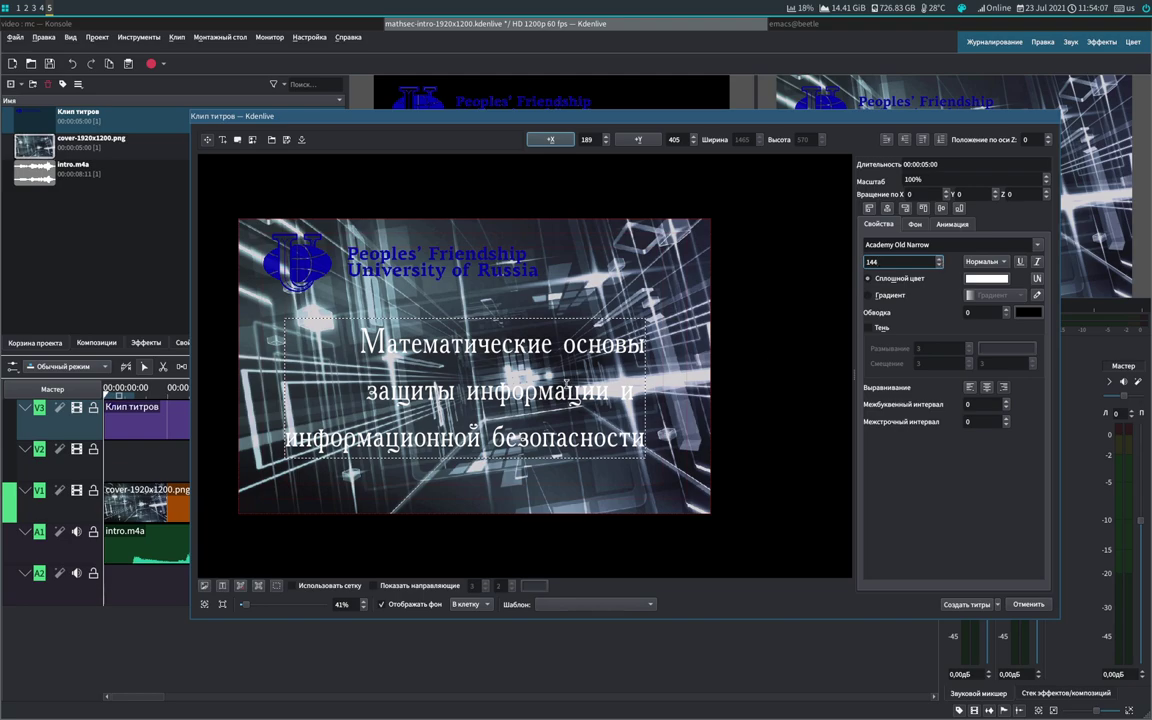
Step: Try the whole course title text in the Жирный, Полужирный, Нормальный, Тонкий and Очень жирный font weights
{"action": "left_click_drag", "start_coordinate": [316, 307], "coordinate": [643, 451]}
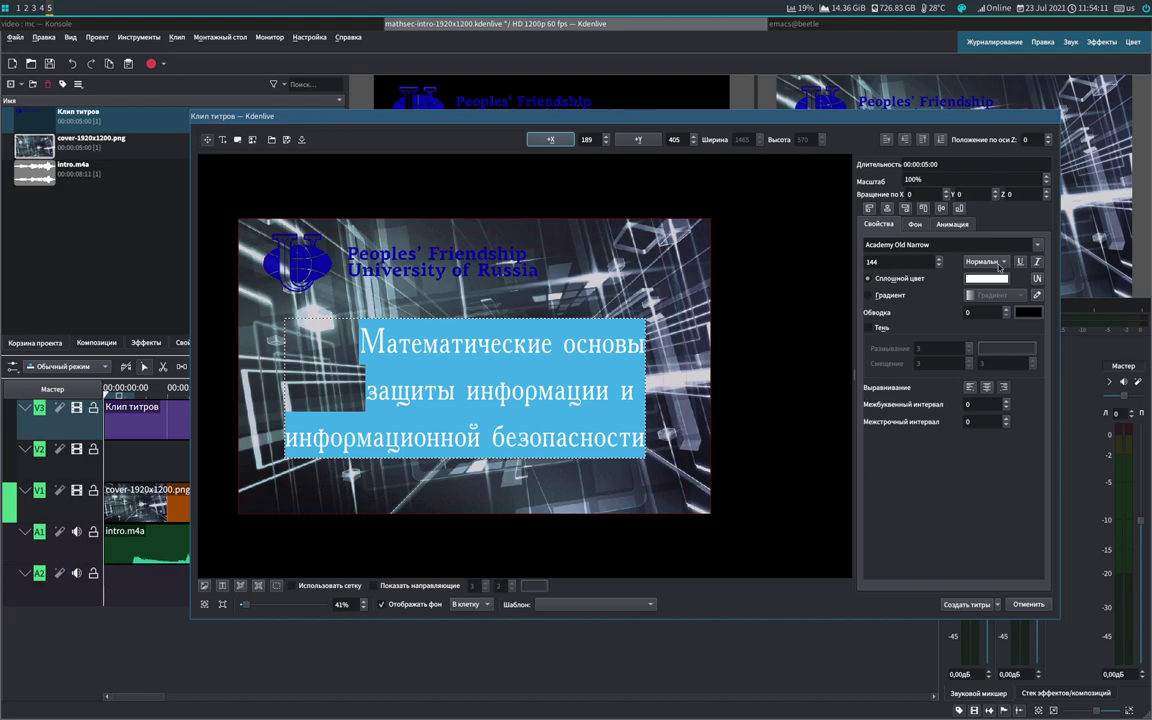
{"action": "left_click", "coordinate": [999, 263]}
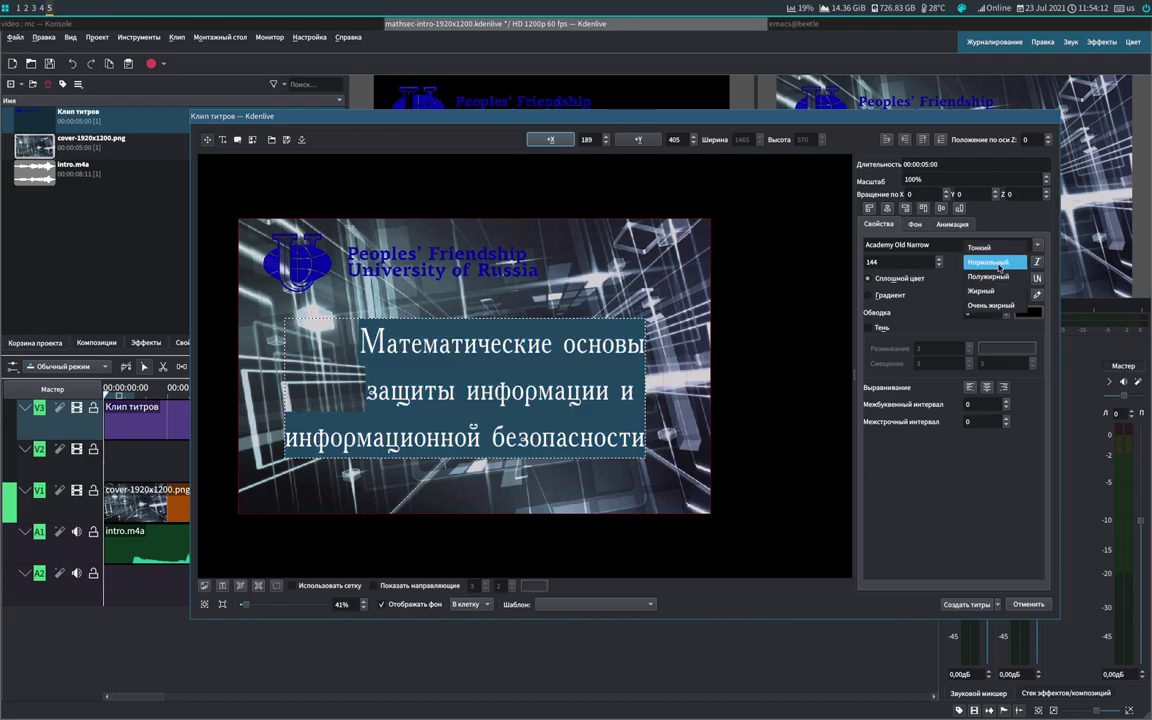
{"action": "left_click", "coordinate": [993, 292]}
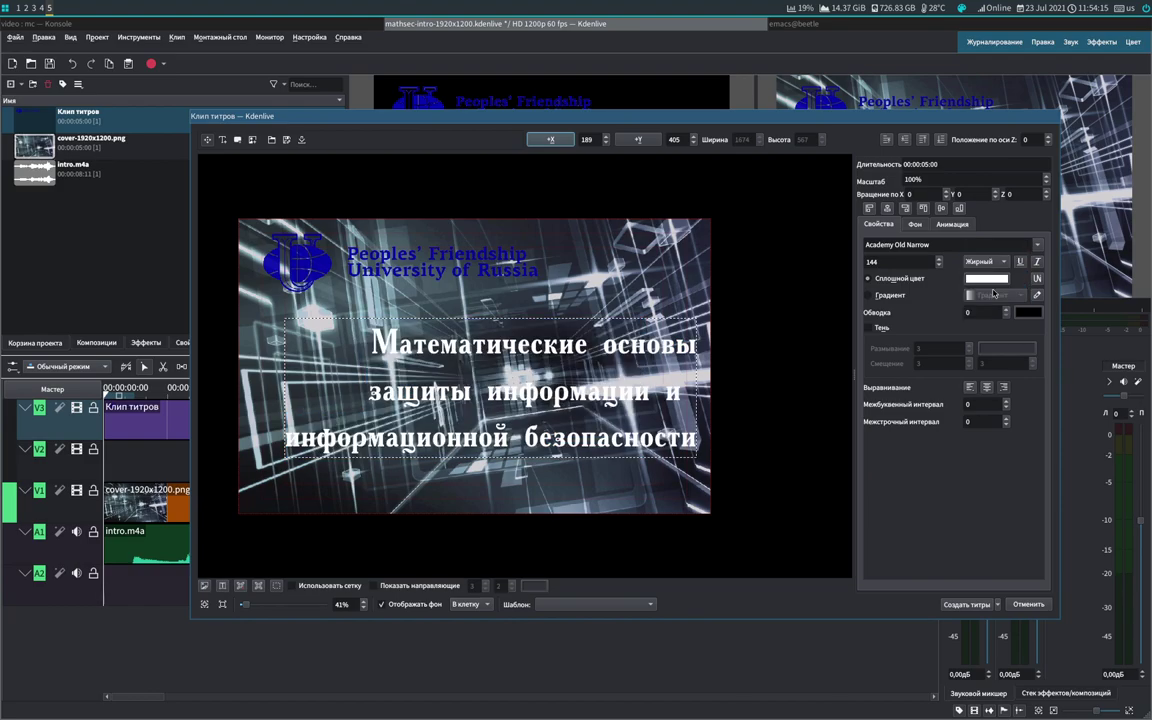
{"action": "left_click", "coordinate": [993, 262]}
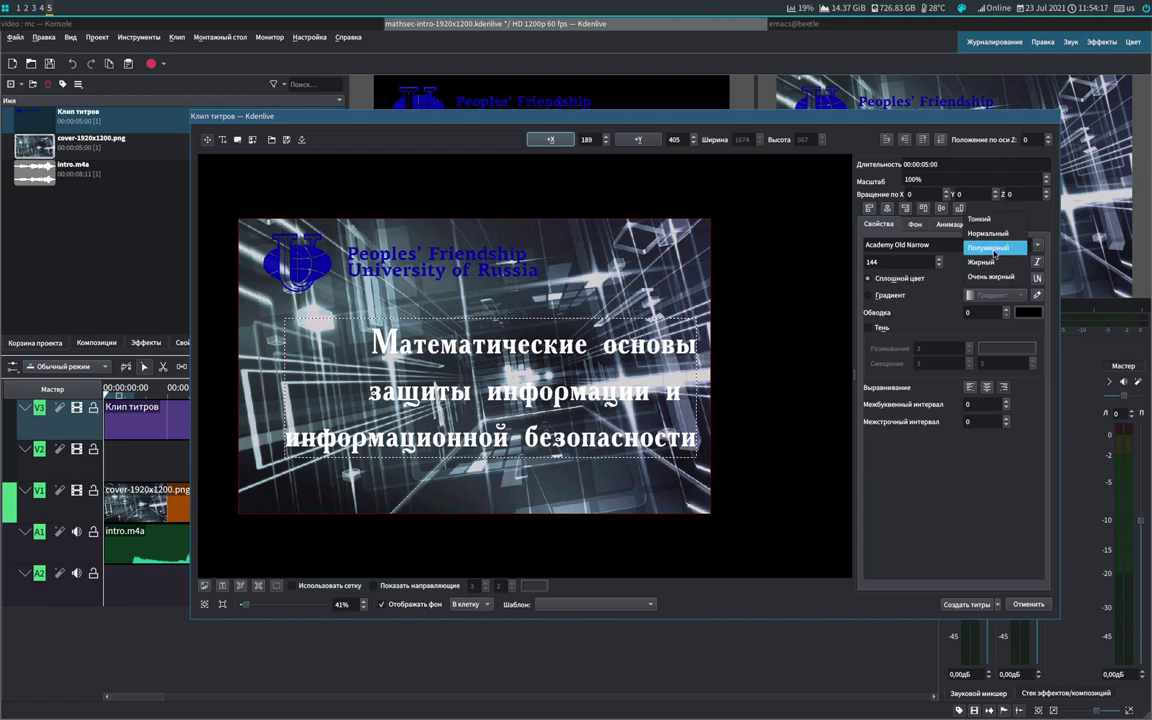
{"action": "left_click", "coordinate": [993, 253]}
{"action": "left_click", "coordinate": [990, 262]}
{"action": "left_click", "coordinate": [990, 245]}
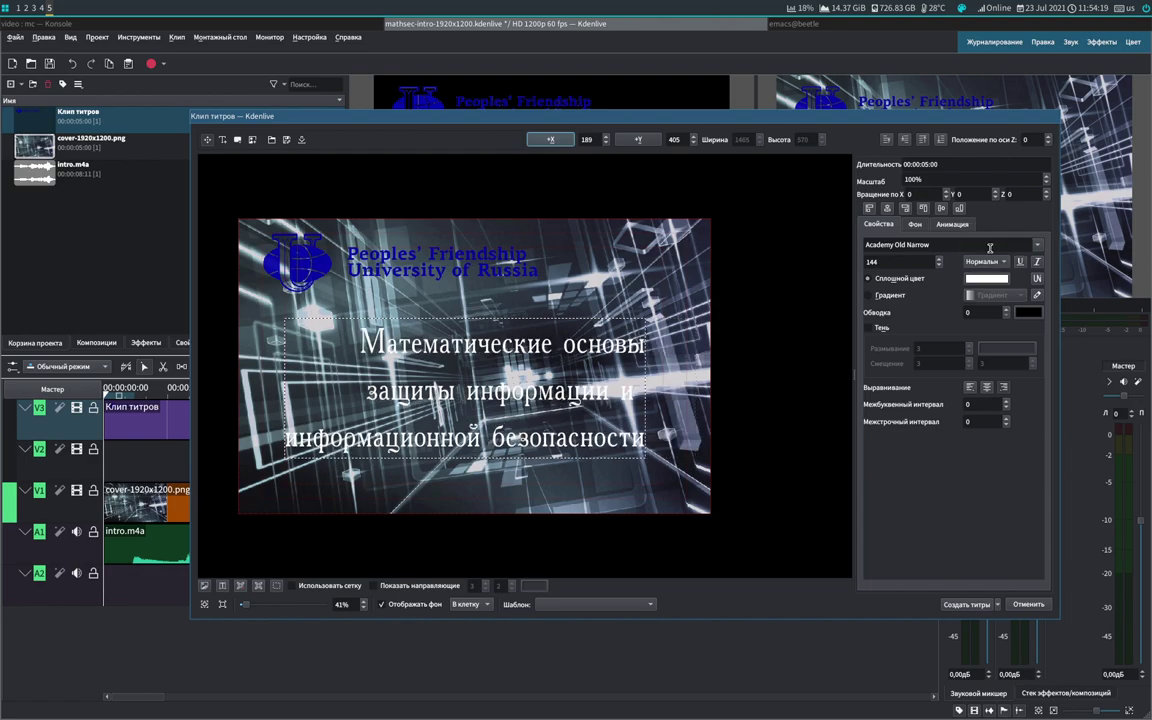
{"action": "left_click", "coordinate": [990, 262]}
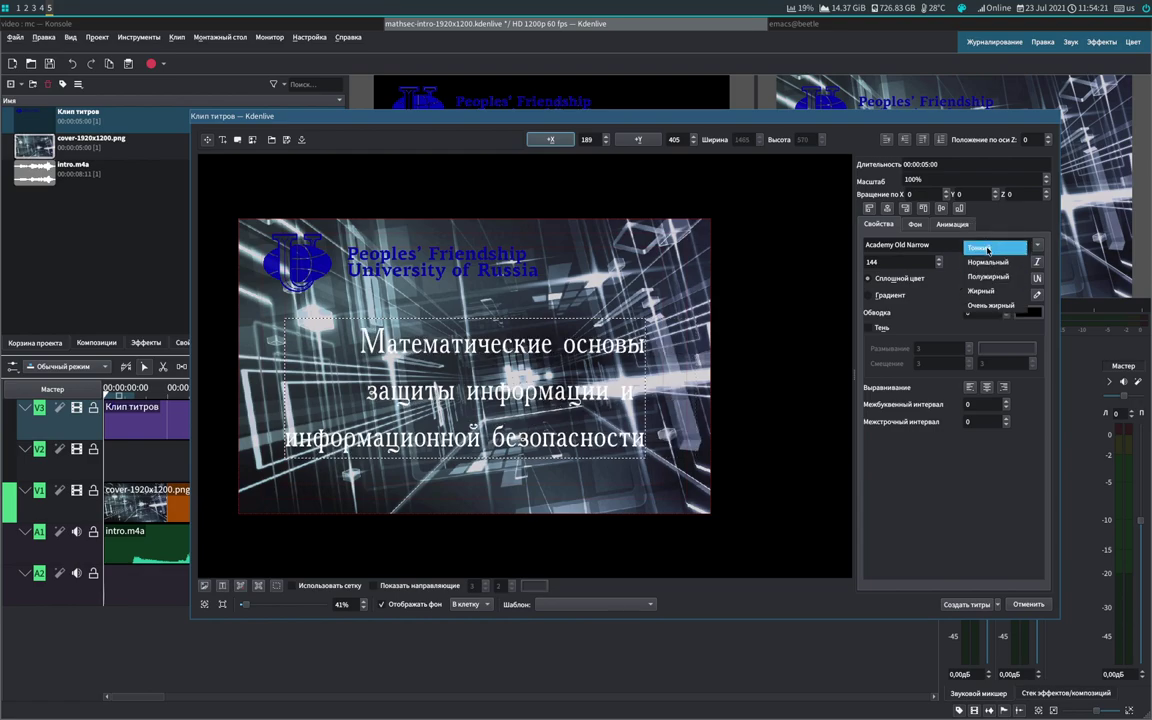
{"action": "left_click", "coordinate": [988, 249]}
{"action": "left_click", "coordinate": [988, 262]}
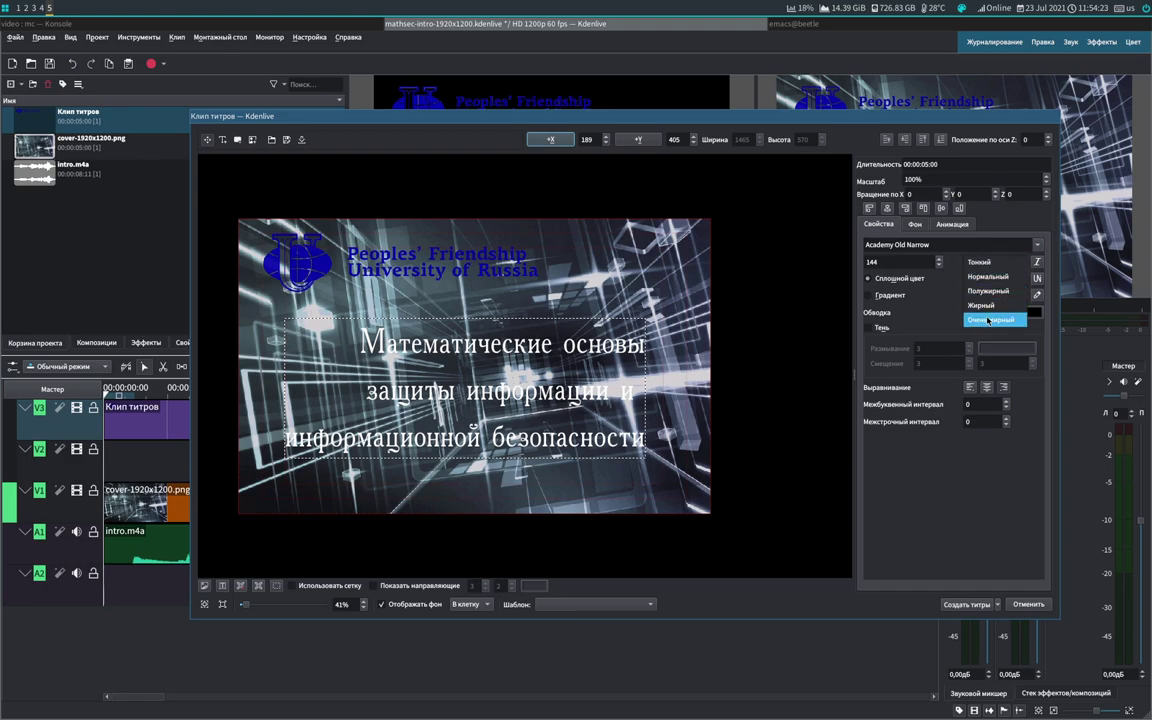
{"action": "left_click", "coordinate": [988, 320]}
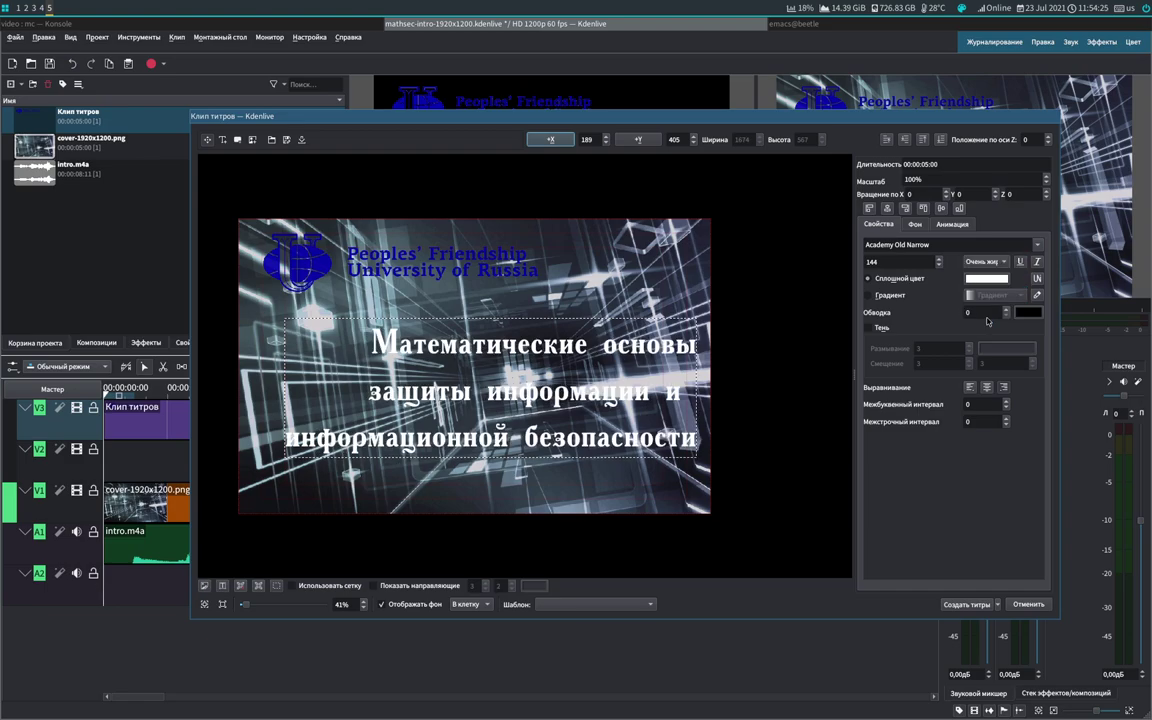
Step: Set the font weight of the course title text to Полужирный
{"action": "left_click", "coordinate": [989, 261]}
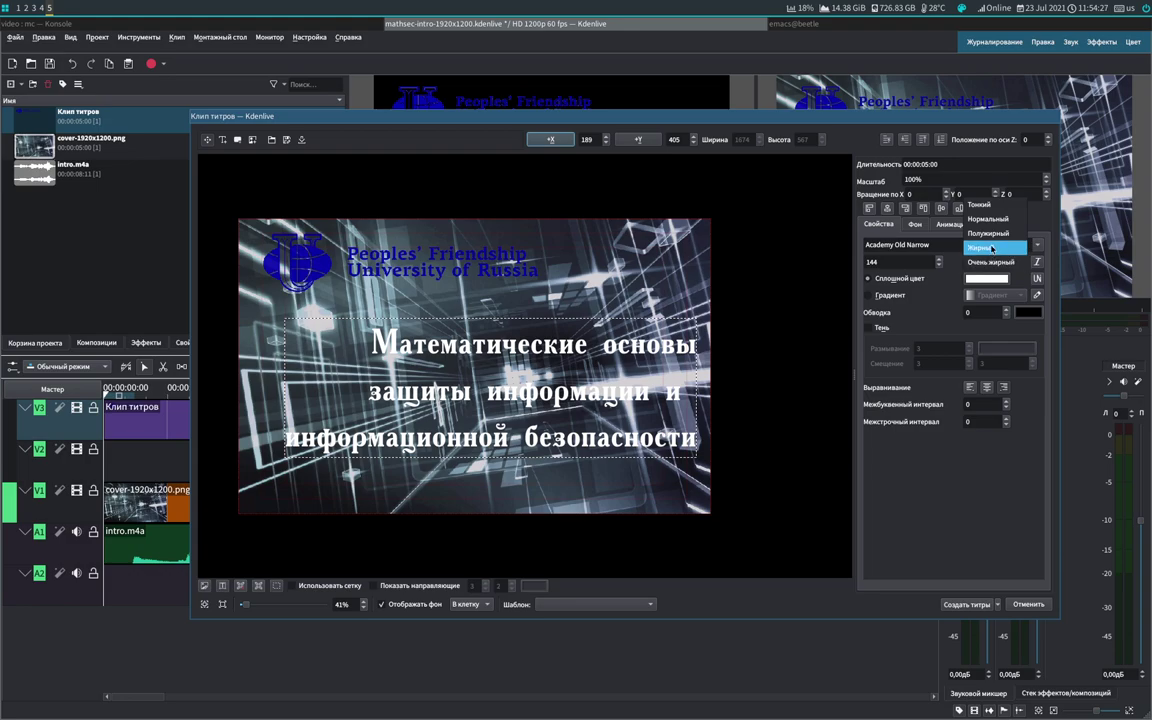
{"action": "left_click", "coordinate": [991, 248]}
{"action": "left_click", "coordinate": [992, 249]}
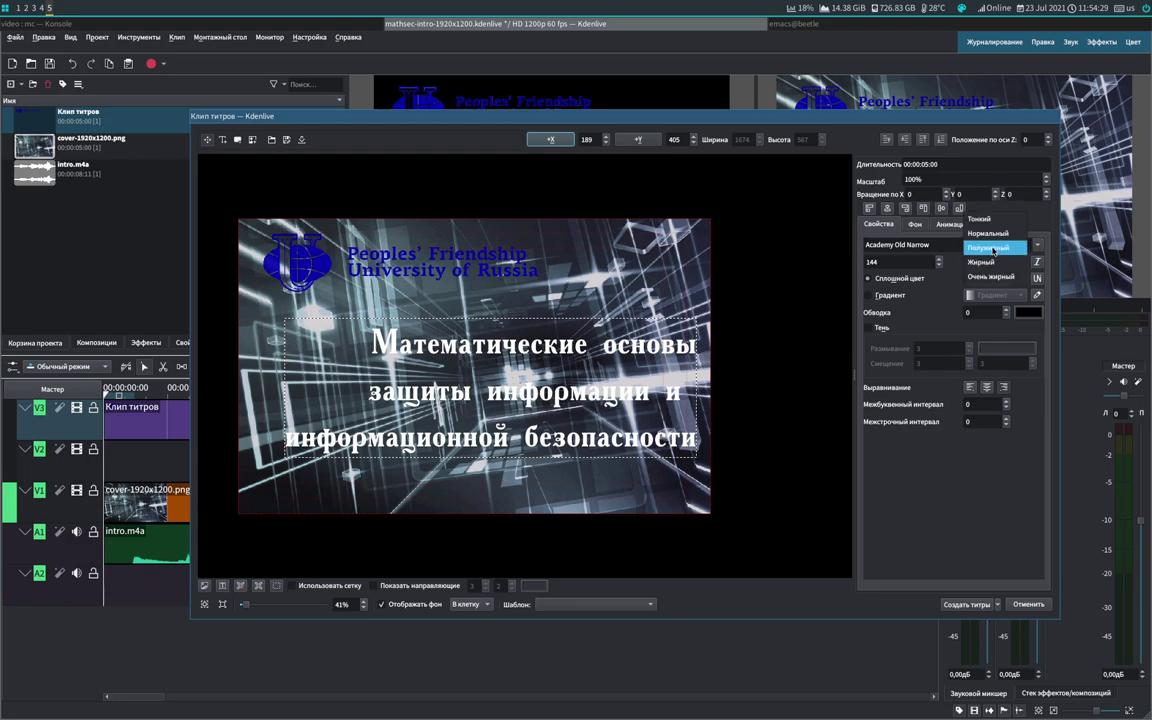
{"action": "left_click", "coordinate": [992, 249]}
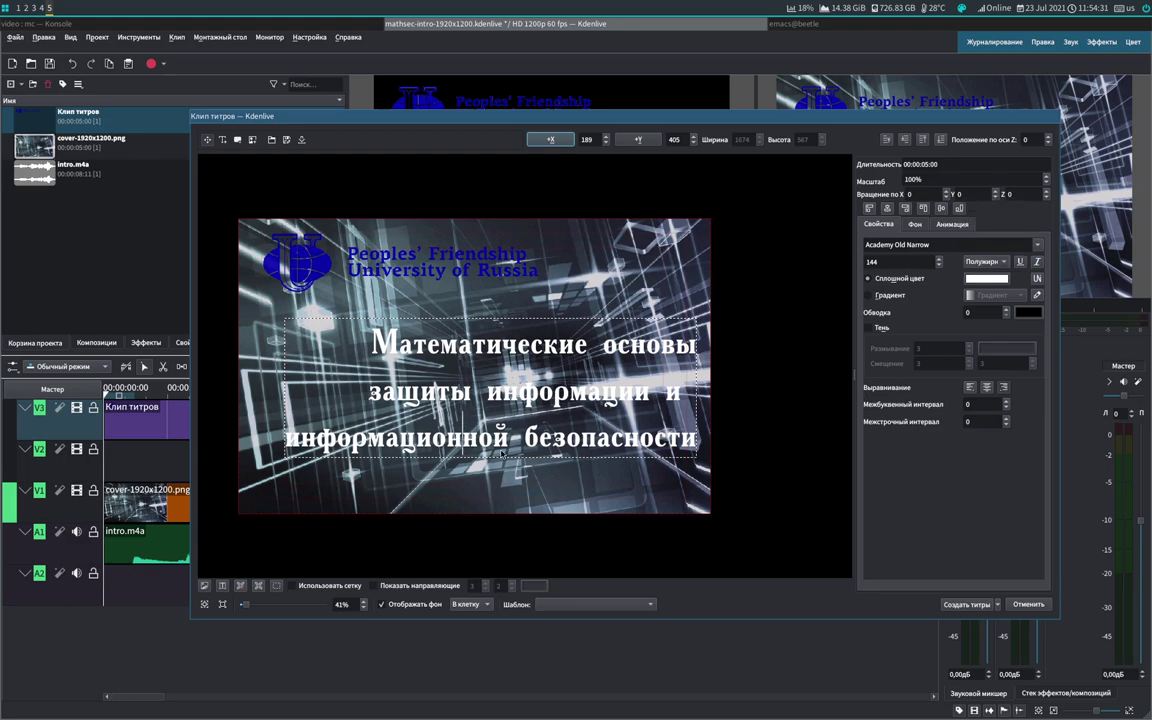
Step: Turn on the shadow for the course title text
{"action": "left_click_drag", "start_coordinate": [332, 307], "coordinate": [630, 395]}
{"action": "left_click", "coordinate": [602, 305]}
{"action": "left_click", "coordinate": [869, 328]}
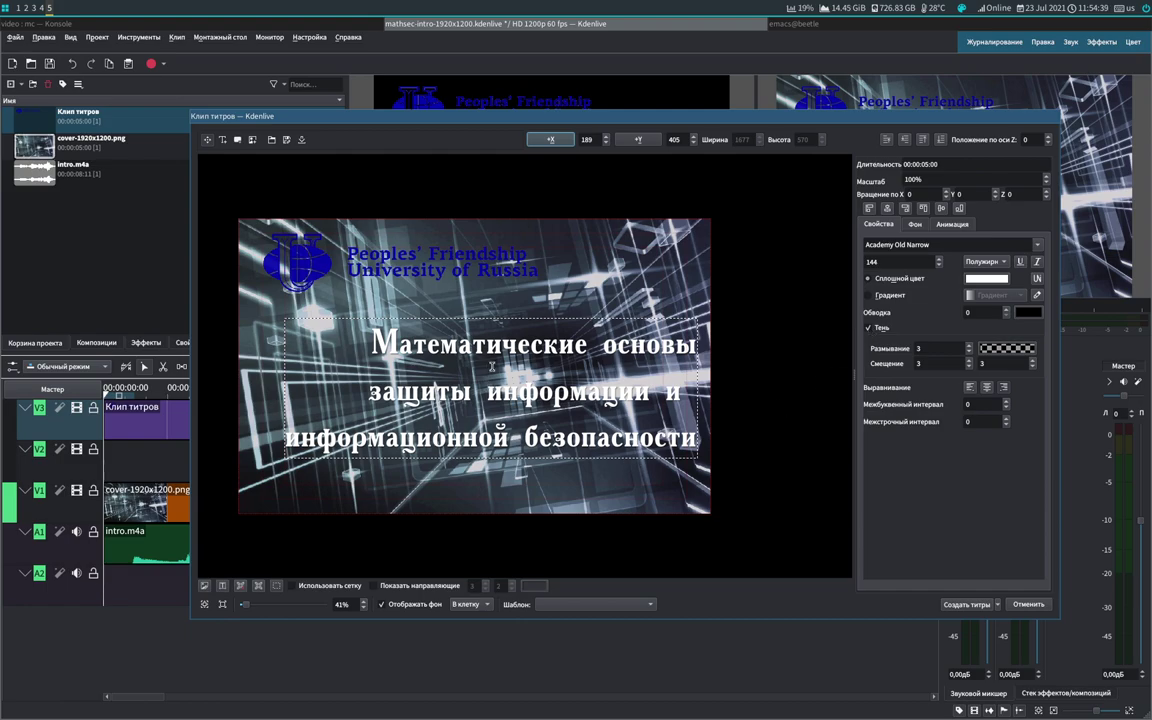
Step: Move the course title text up to about X 143, Y 316 and create the title clip
{"action": "key", "text": "Escape"}
{"action": "left_click", "coordinate": [501, 377]}
{"action": "left_click_drag", "start_coordinate": [501, 377], "coordinate": [490, 366]}
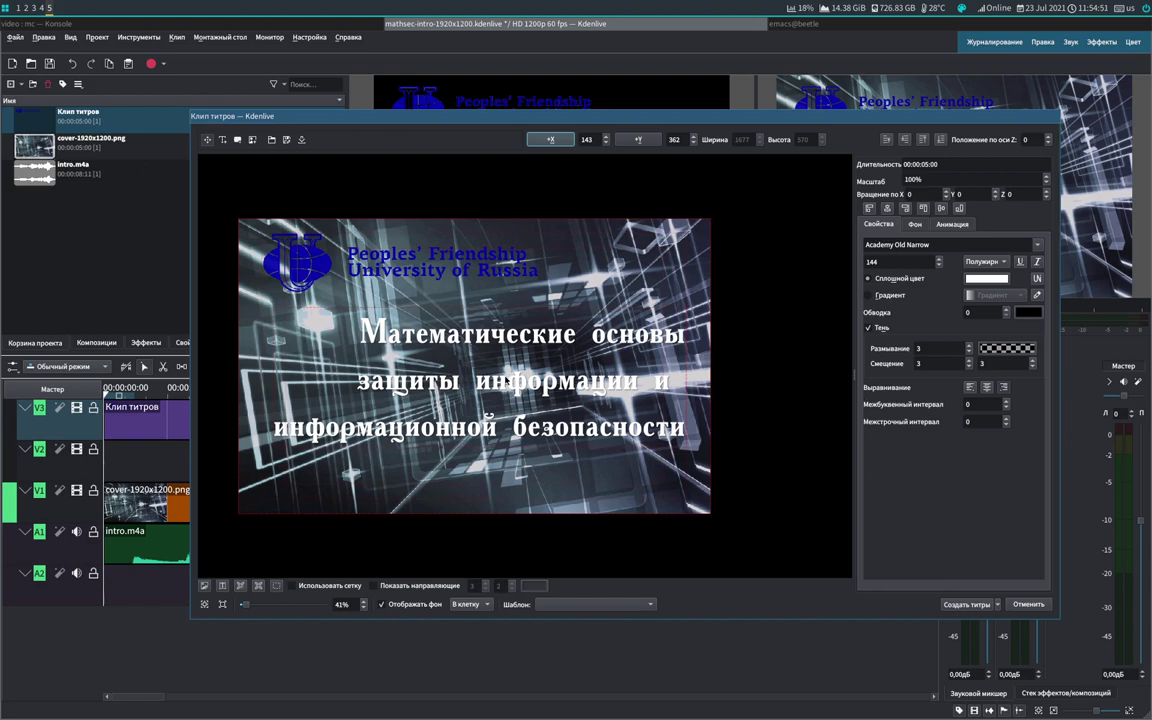
{"action": "left_click_drag", "start_coordinate": [506, 391], "coordinate": [506, 378]}
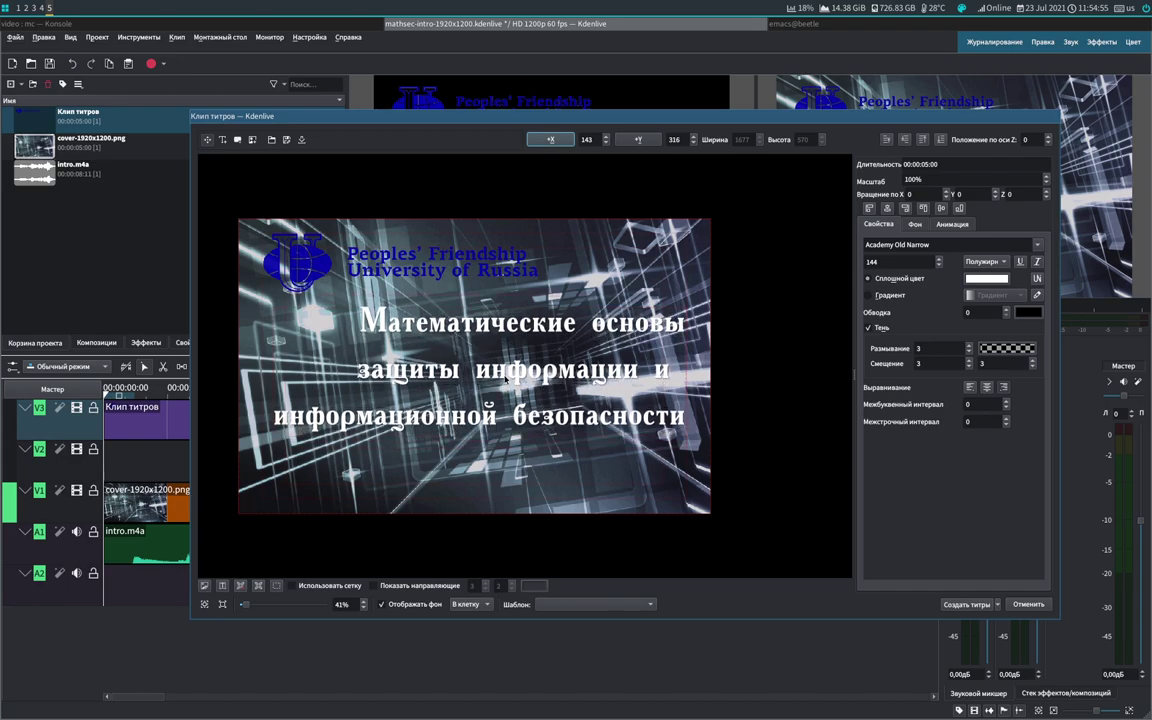
{"action": "left_click", "coordinate": [955, 604]}
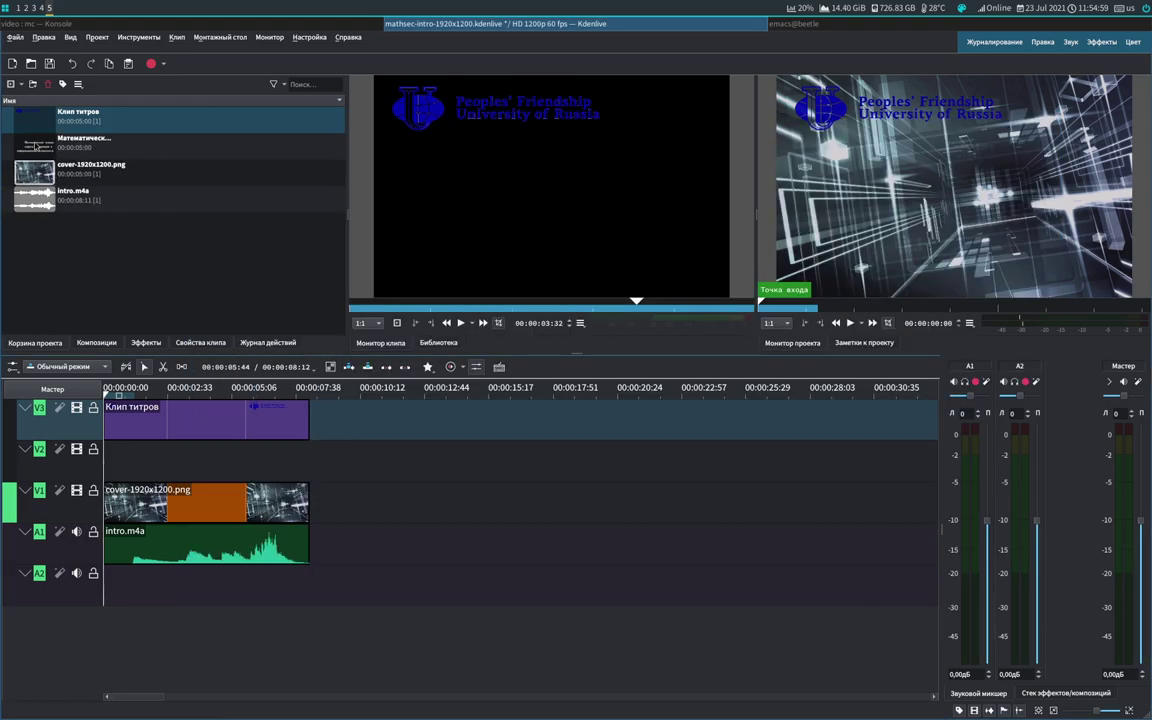
Step: Place the course title clip at the start of track V2, extend it to the end of the other clips, and save the project
{"action": "left_click_drag", "start_coordinate": [35, 146], "coordinate": [105, 452]}
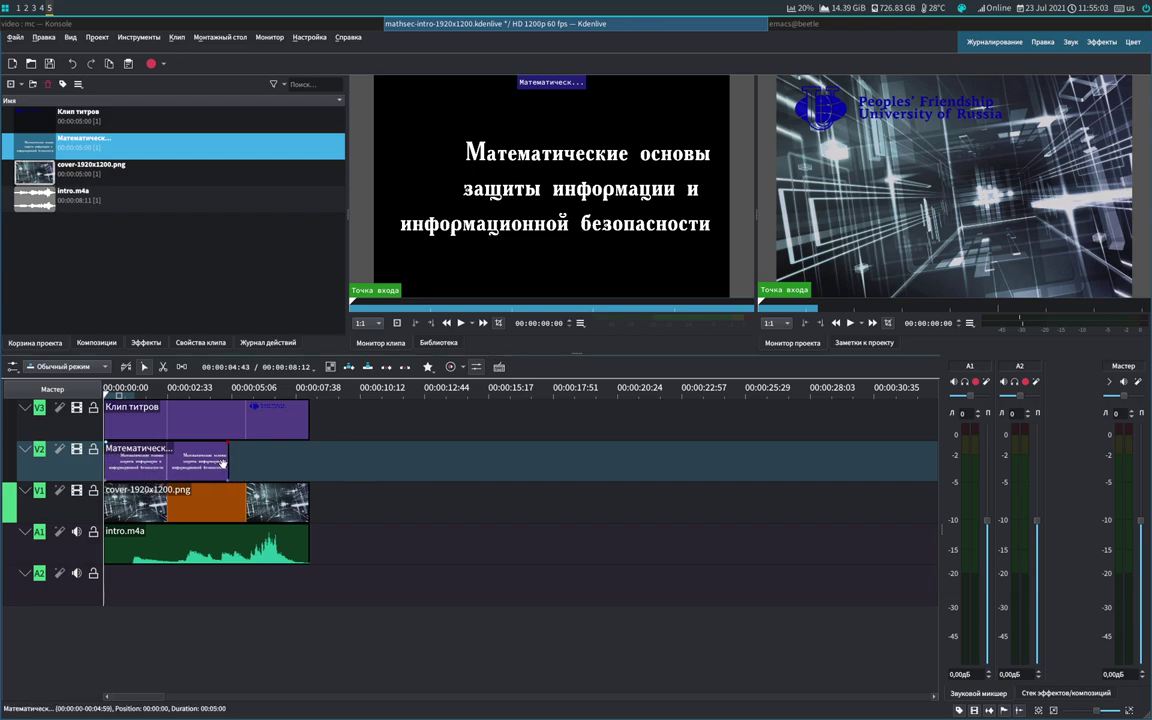
{"action": "left_click_drag", "start_coordinate": [228, 464], "coordinate": [311, 468]}
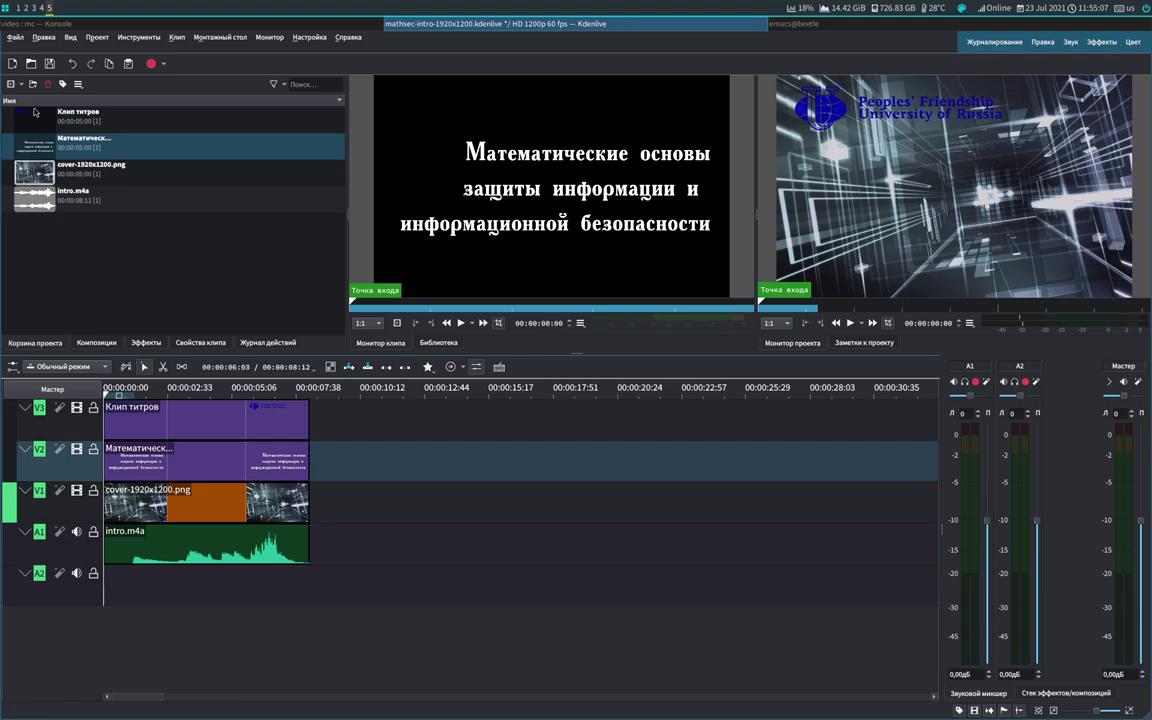
{"action": "left_click", "coordinate": [49, 64]}
Step: Play the assembled intro in the project monitor and return the playhead to the start
{"action": "left_click", "coordinate": [289, 402]}
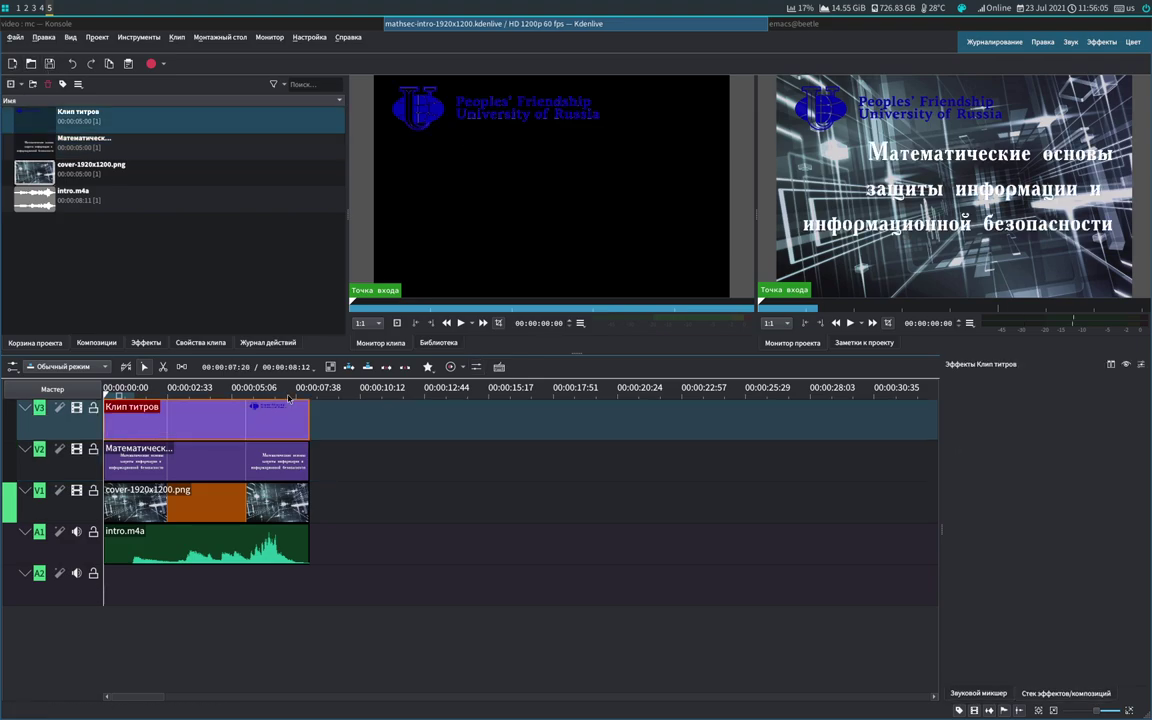
{"action": "left_click", "coordinate": [850, 323]}
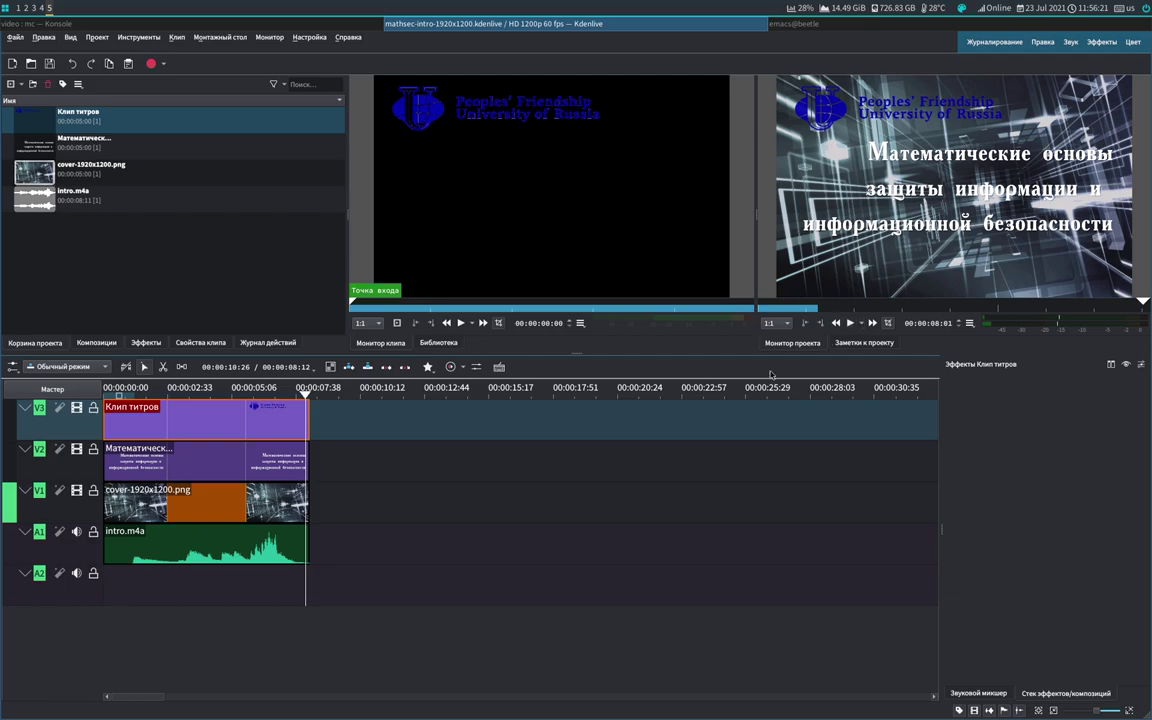
{"action": "left_click_drag", "start_coordinate": [280, 390], "coordinate": [75, 392]}
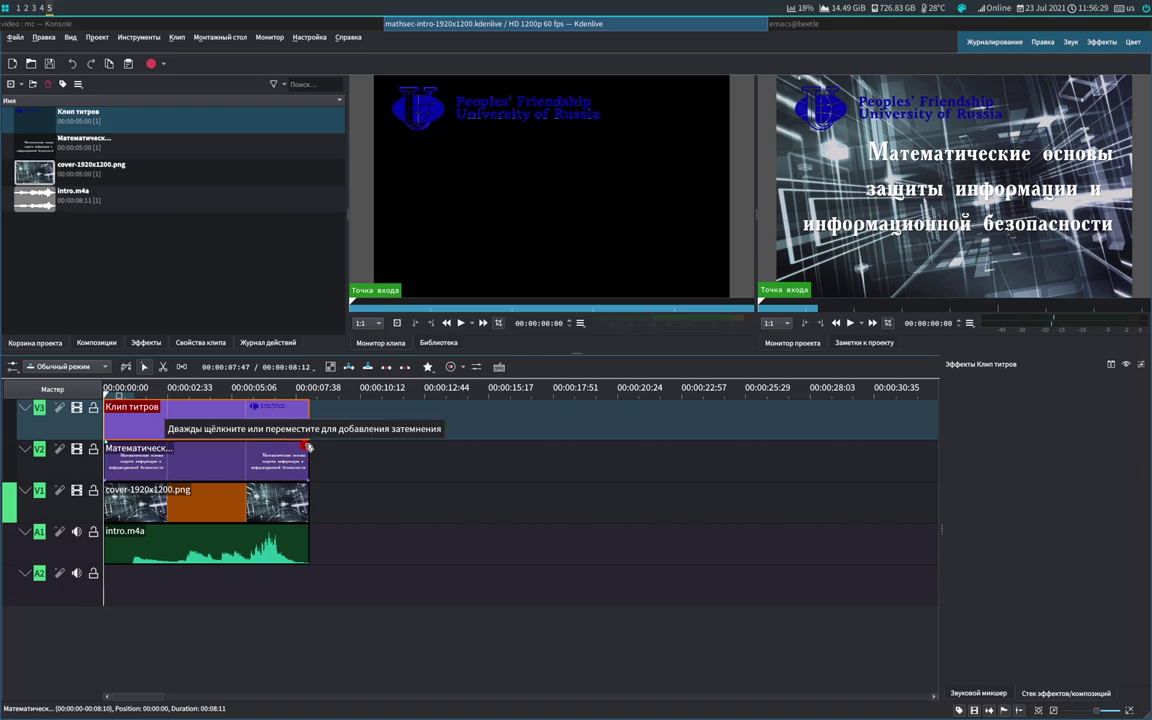
{"action": "left_click", "coordinate": [146, 342]}
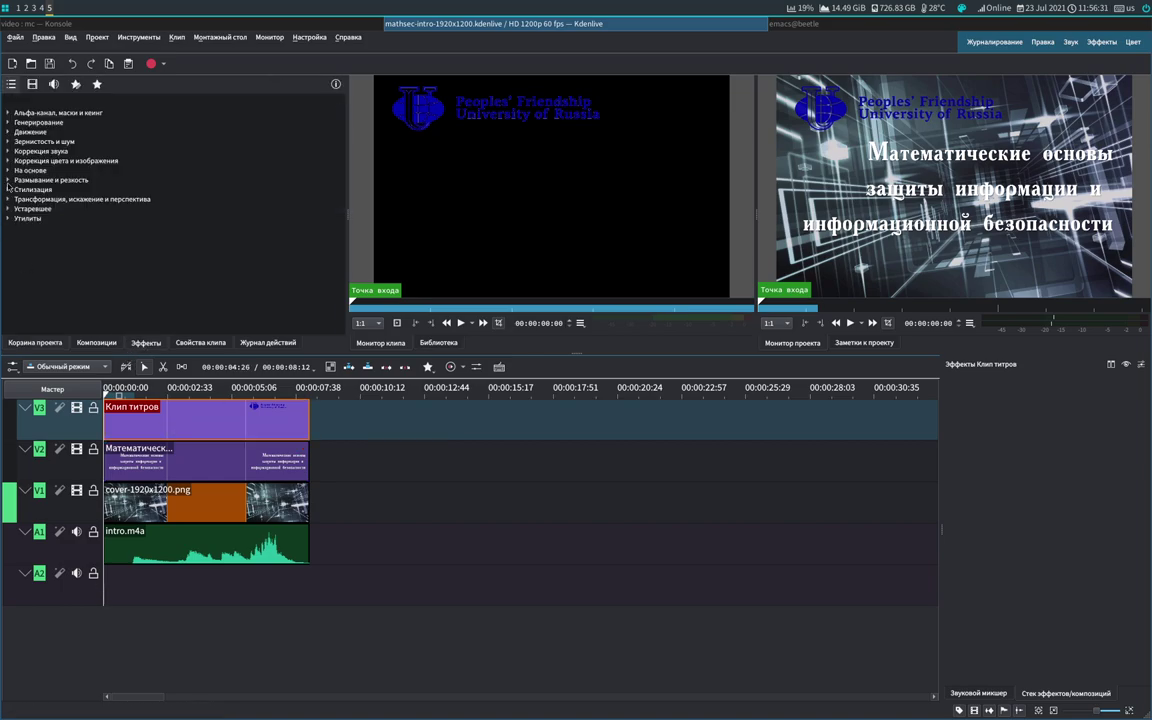
{"action": "left_click", "coordinate": [35, 343]}
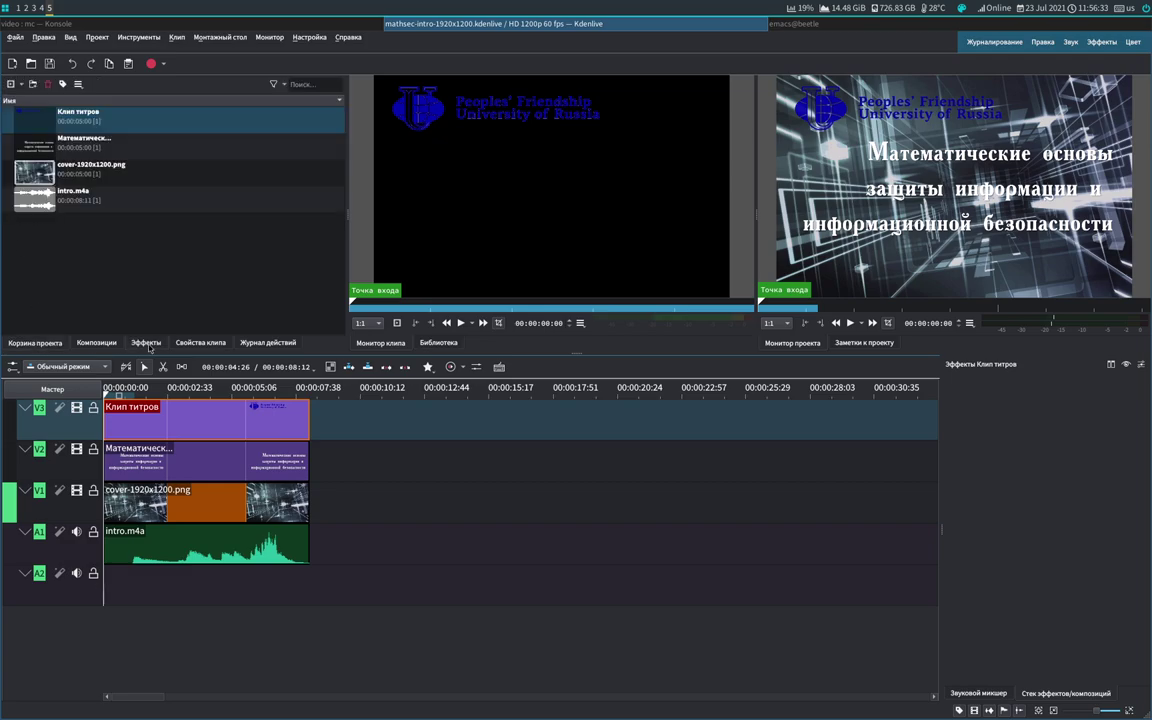
{"action": "double_click", "coordinate": [308, 406]}
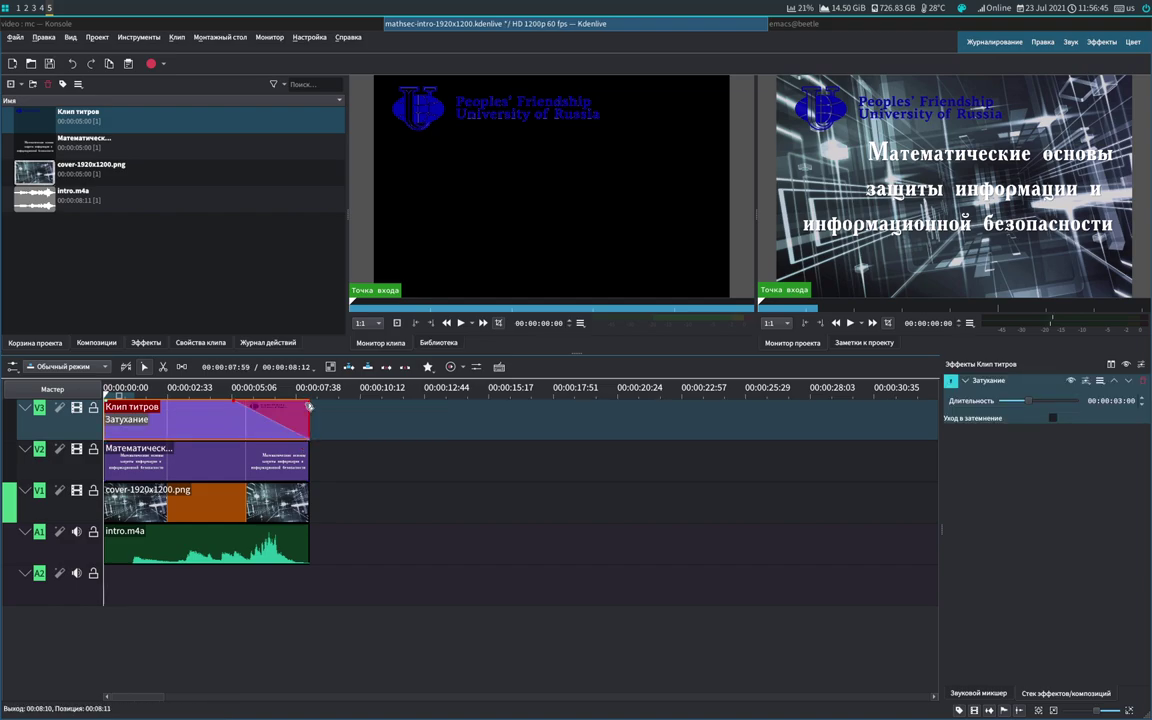
{"action": "key", "text": "ctrl+z"}
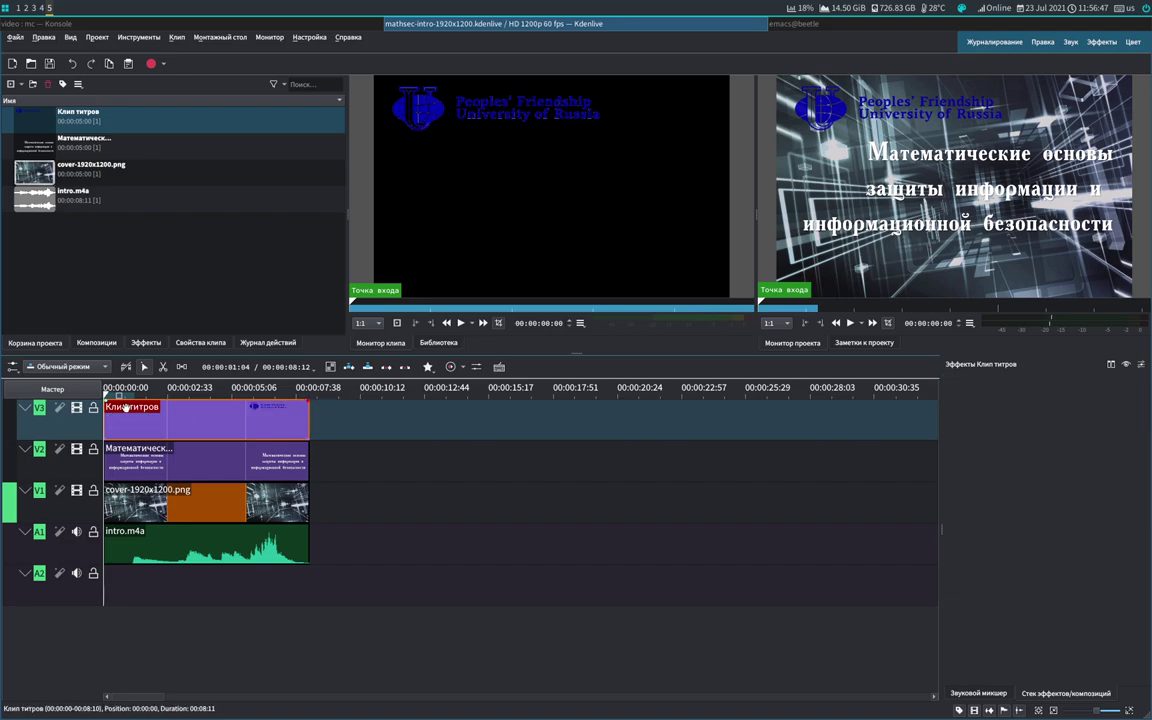
Step: Add a 00:00:04:16 fade-in to the logo title on V3 and a longer one to the course title on V2, and save the project
{"action": "double_click", "coordinate": [108, 407]}
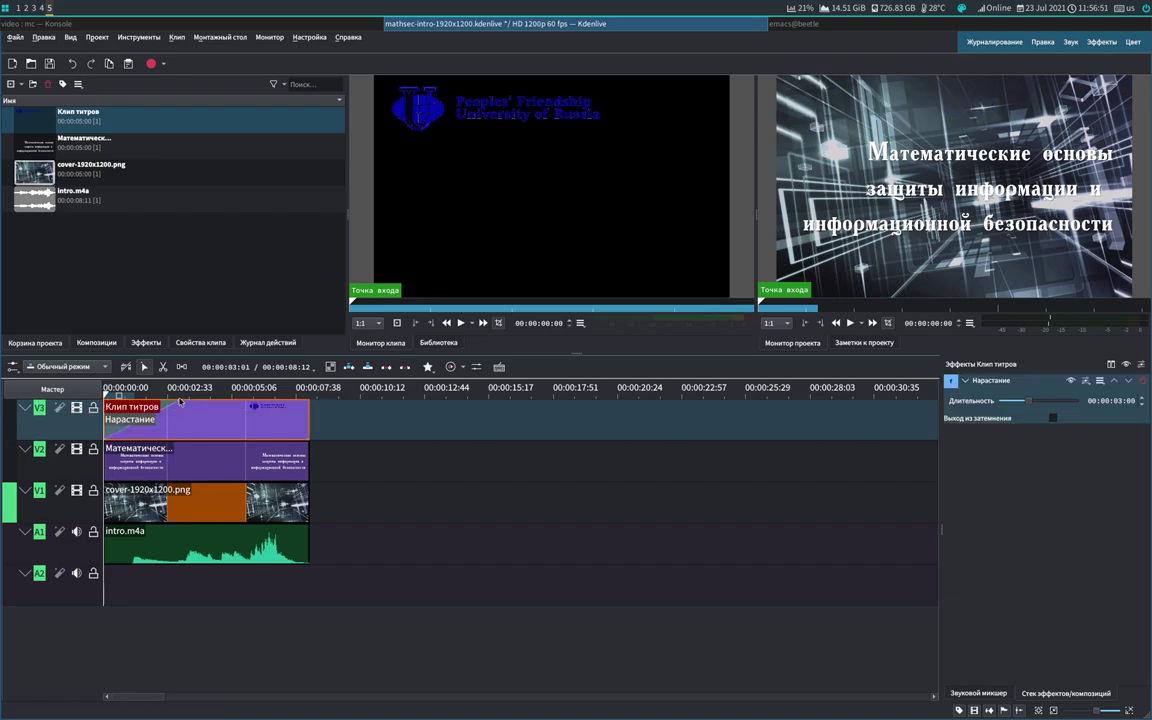
{"action": "left_click_drag", "start_coordinate": [179, 403], "coordinate": [211, 404]}
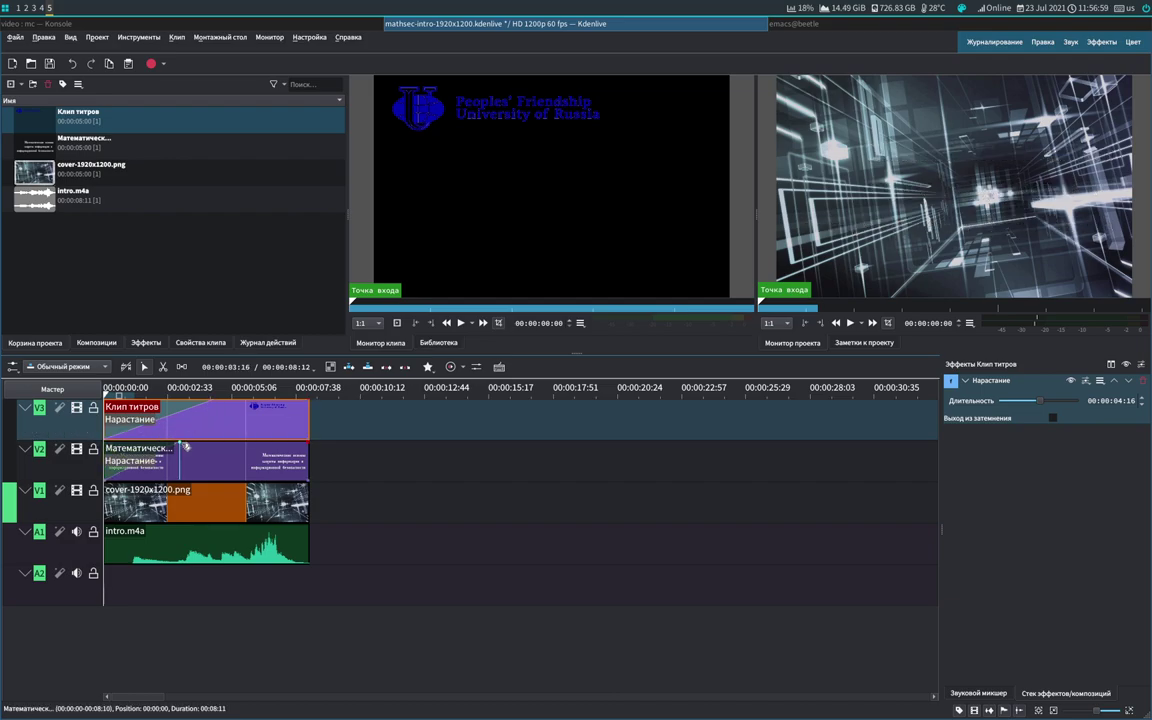
{"action": "left_click_drag", "start_coordinate": [184, 445], "coordinate": [248, 447]}
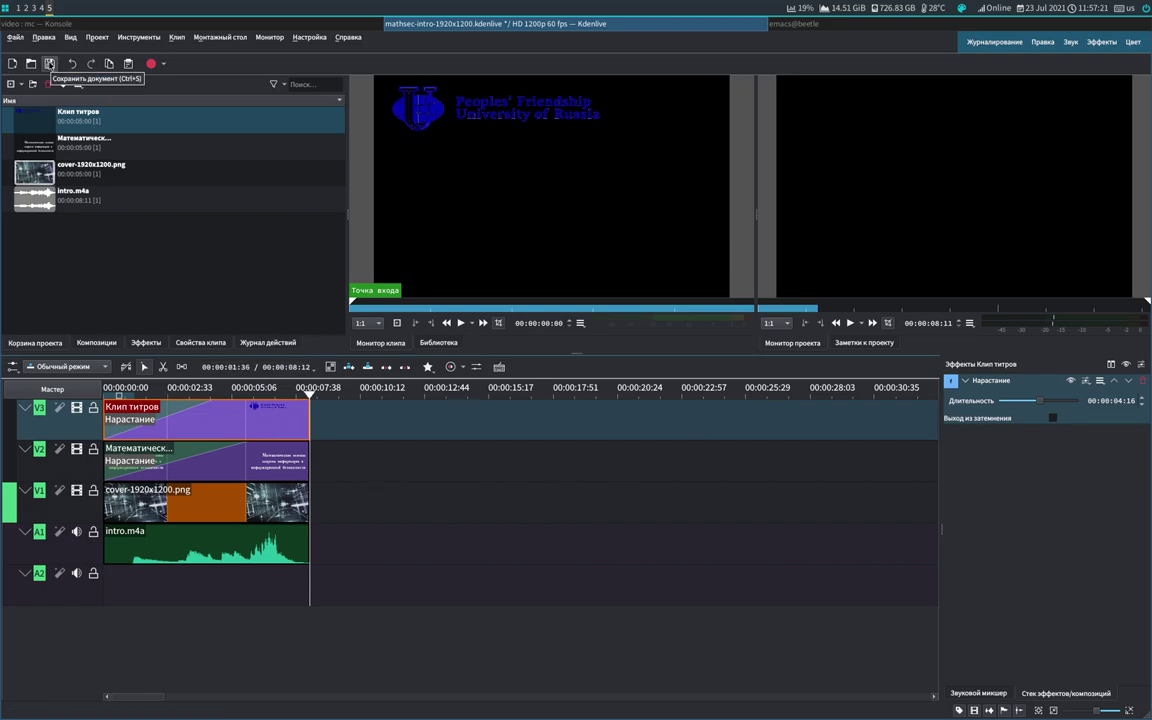
{"action": "left_click", "coordinate": [49, 63]}
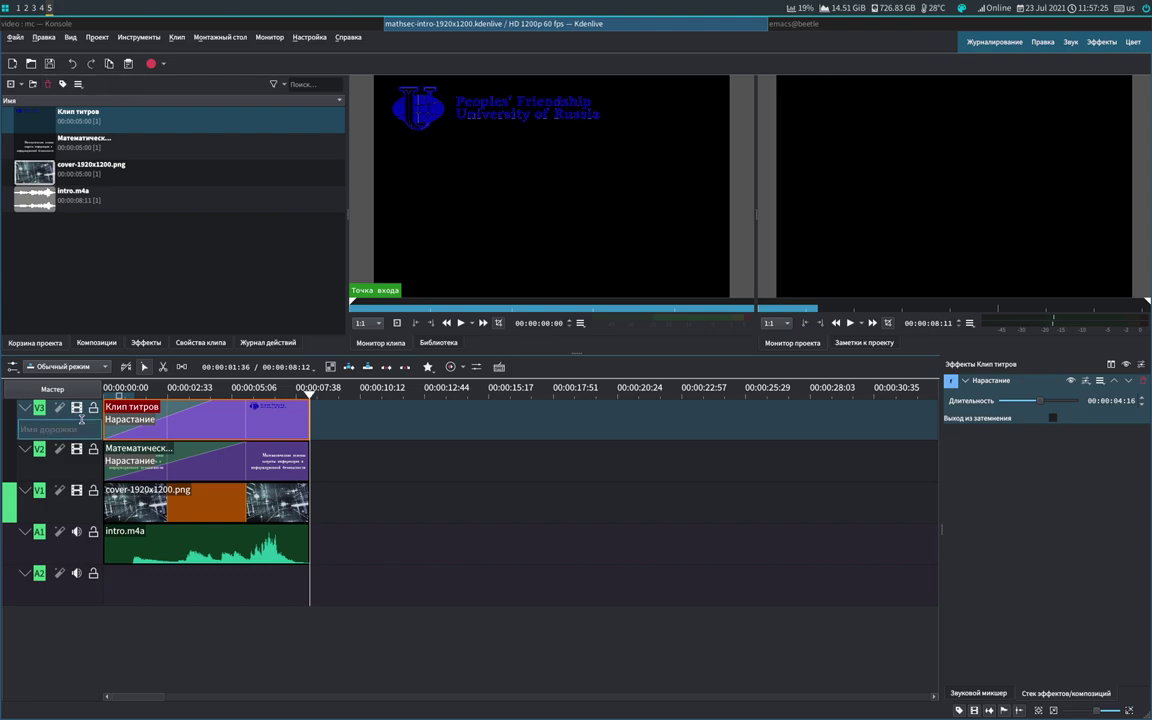
Step: Open the project render settings and choose the VAAPI Intel H264 output format
{"action": "left_click", "coordinate": [163, 63]}
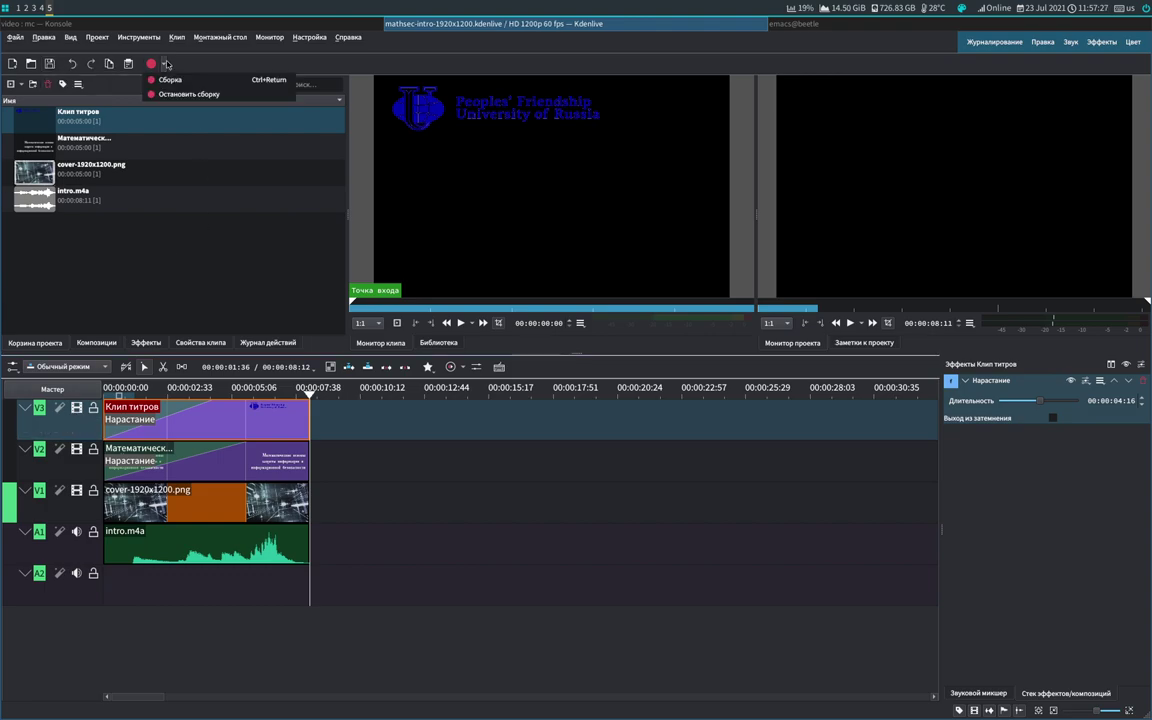
{"action": "left_click", "coordinate": [160, 75]}
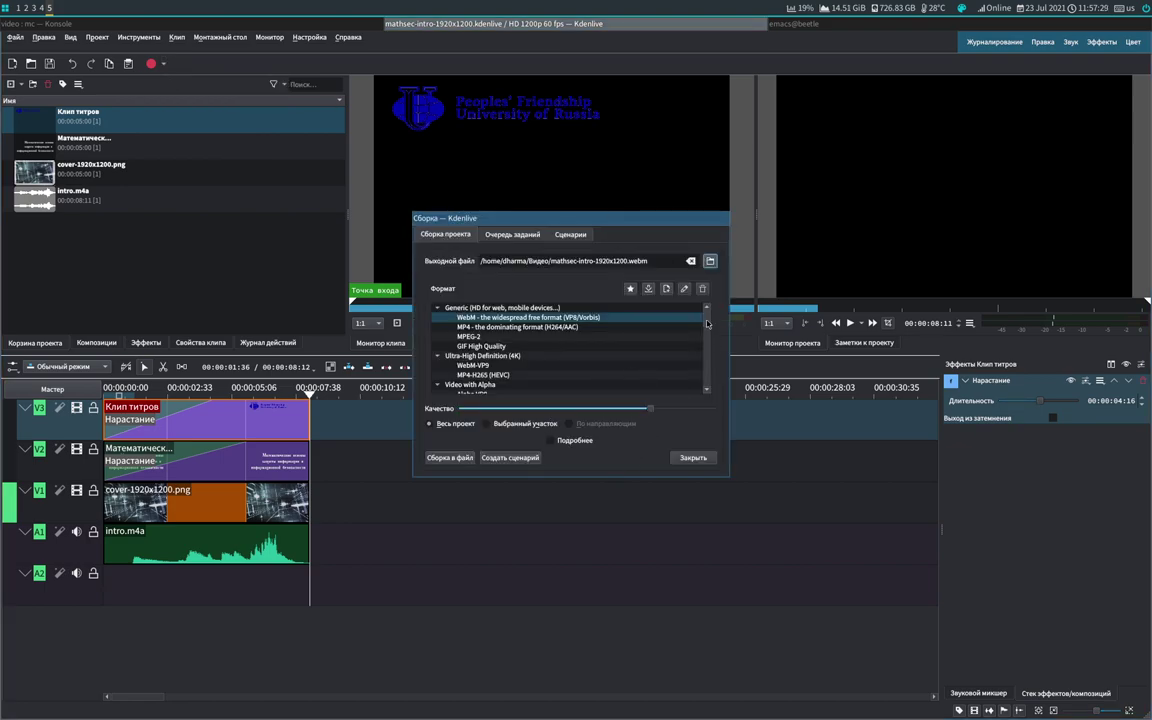
{"action": "left_click", "coordinate": [496, 327]}
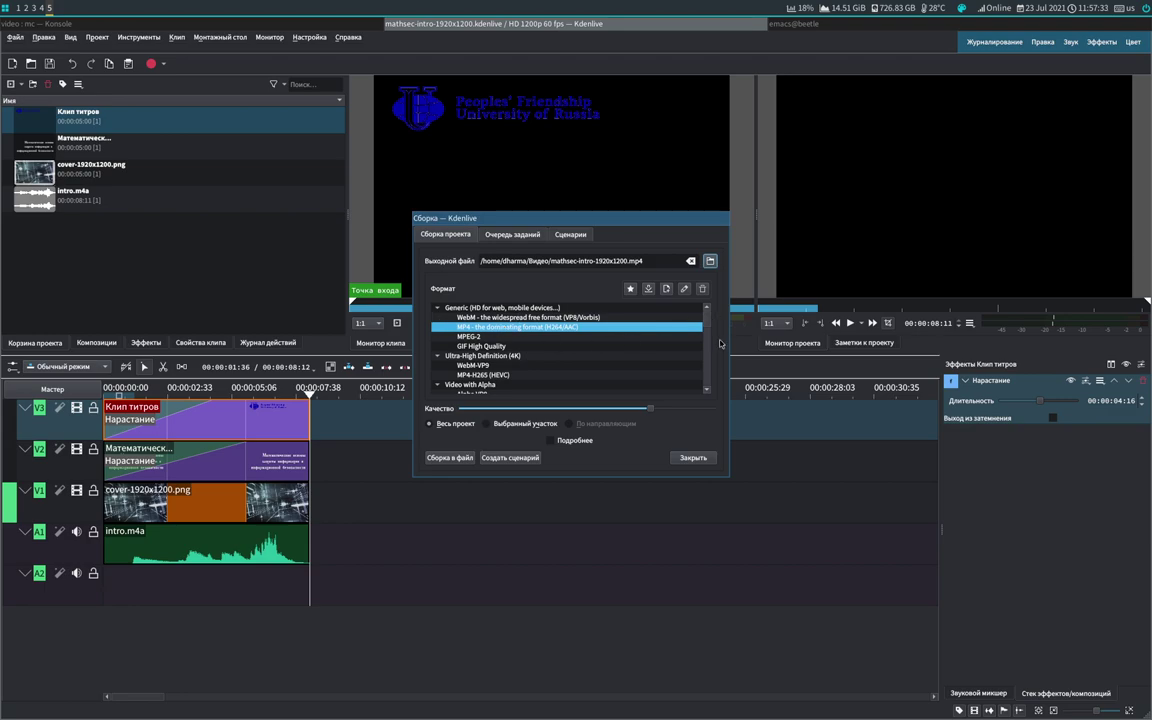
{"action": "scroll", "coordinate": [709, 325], "scroll_direction": "down", "scroll_amount": 1}
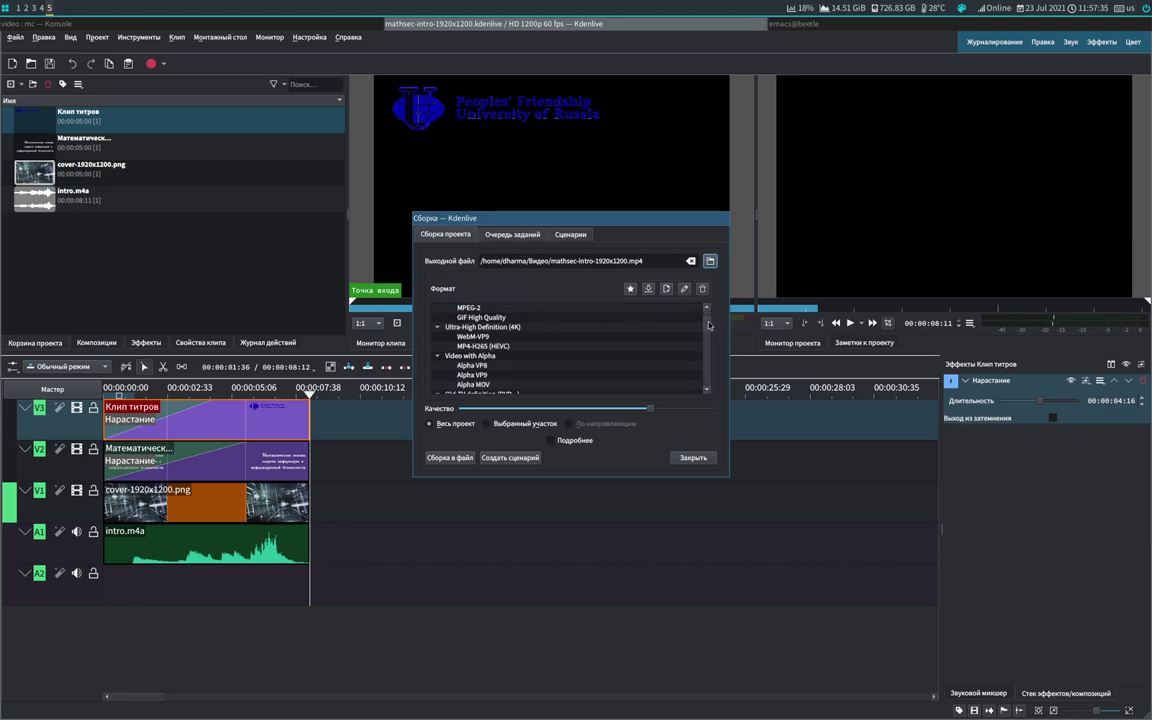
{"action": "left_click_drag", "start_coordinate": [709, 325], "coordinate": [708, 337]}
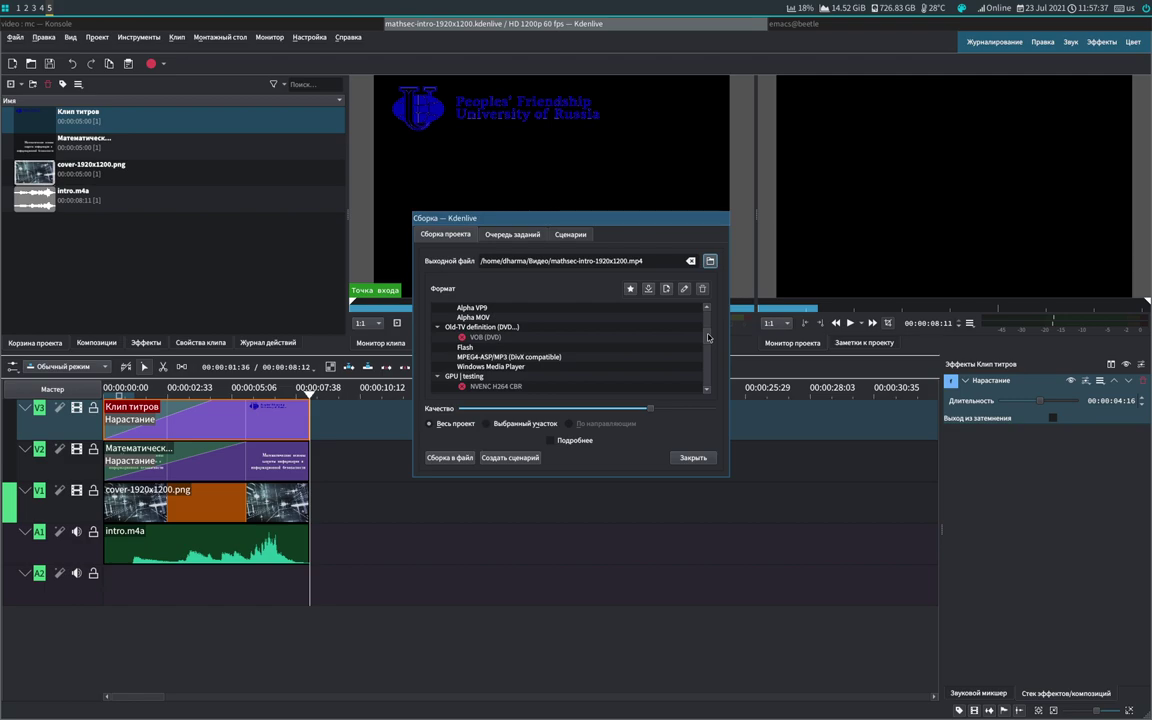
{"action": "scroll", "coordinate": [708, 337], "scroll_direction": "down", "scroll_amount": 2}
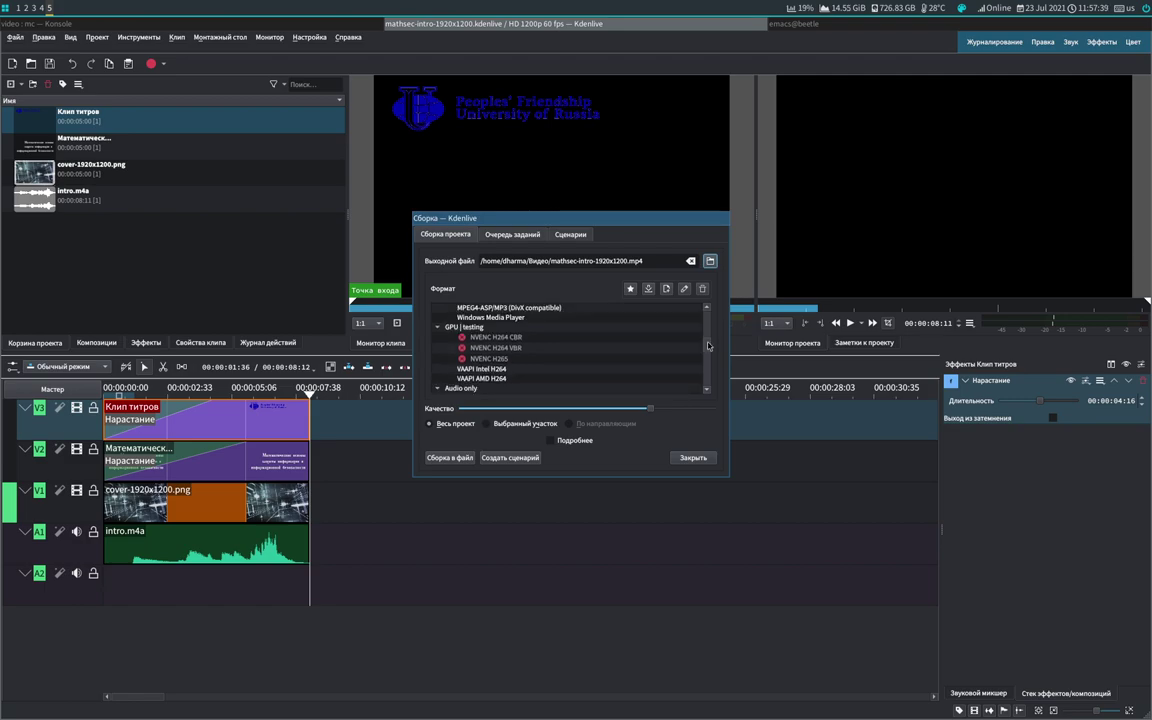
{"action": "left_click", "coordinate": [484, 369]}
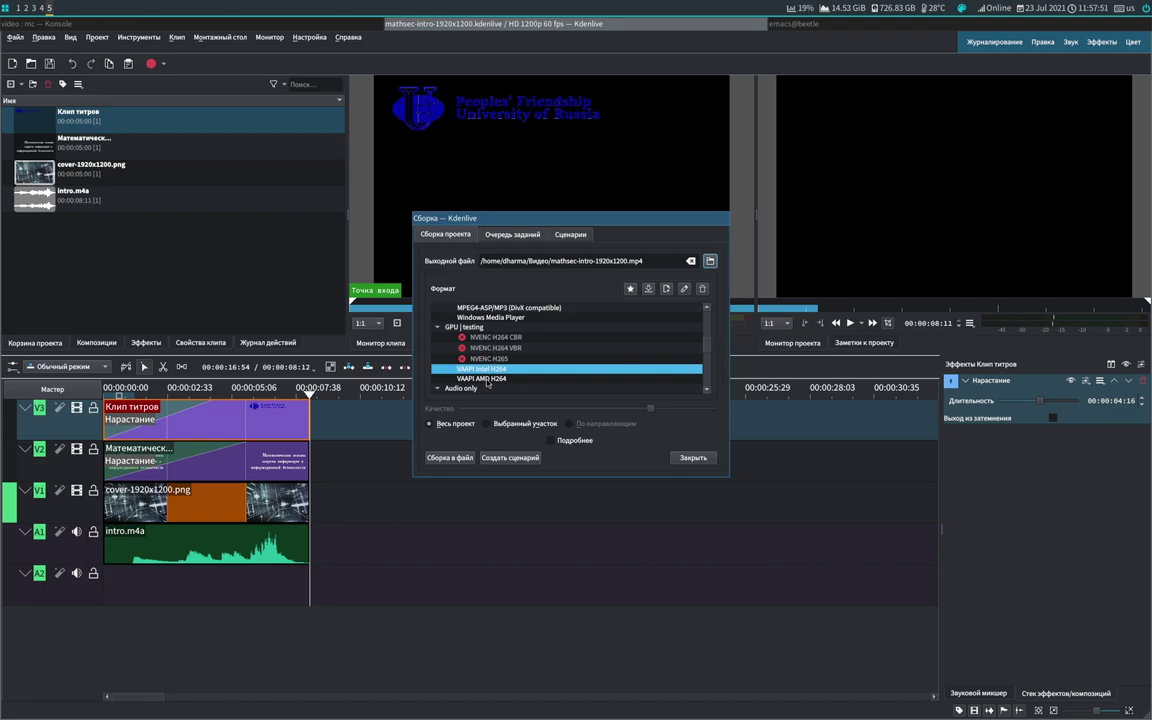
Step: Set the render output to mathsec-intro-1920x1200.mp4 in work/book/courses/security/mathsec/video/intro, render the whole project, and close the render dialog
{"action": "scroll", "coordinate": [706, 348], "scroll_direction": "down", "scroll_amount": 1}
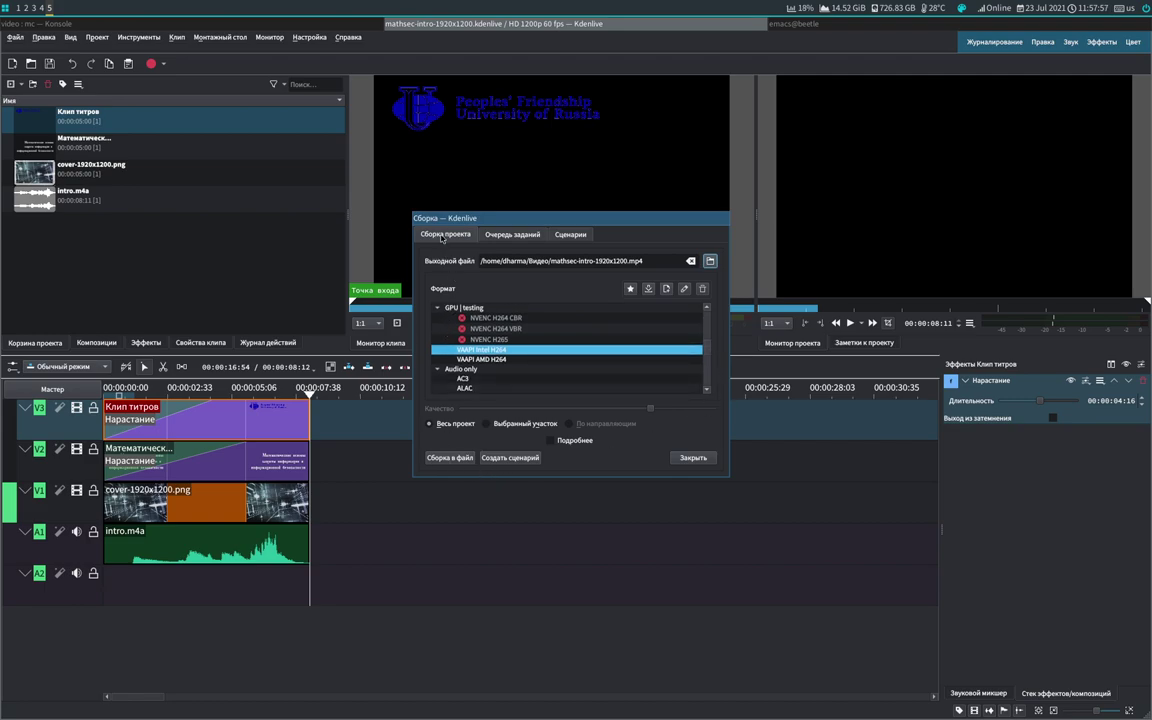
{"action": "left_click", "coordinate": [710, 261]}
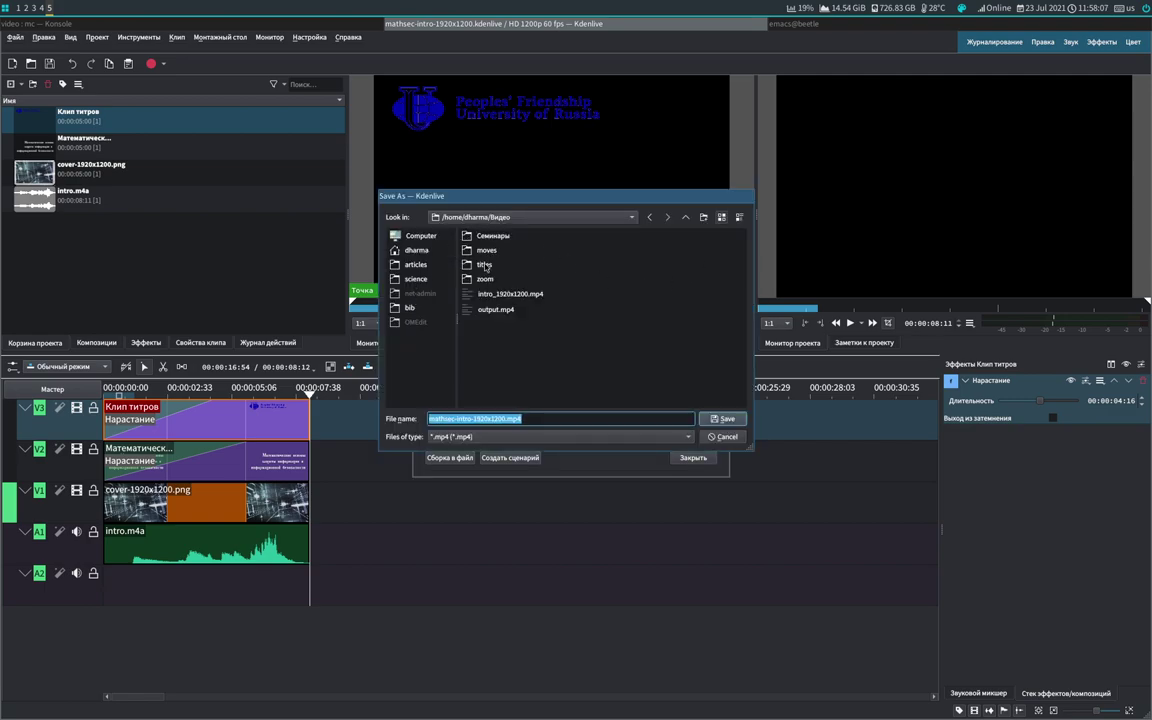
{"action": "left_click", "coordinate": [418, 251]}
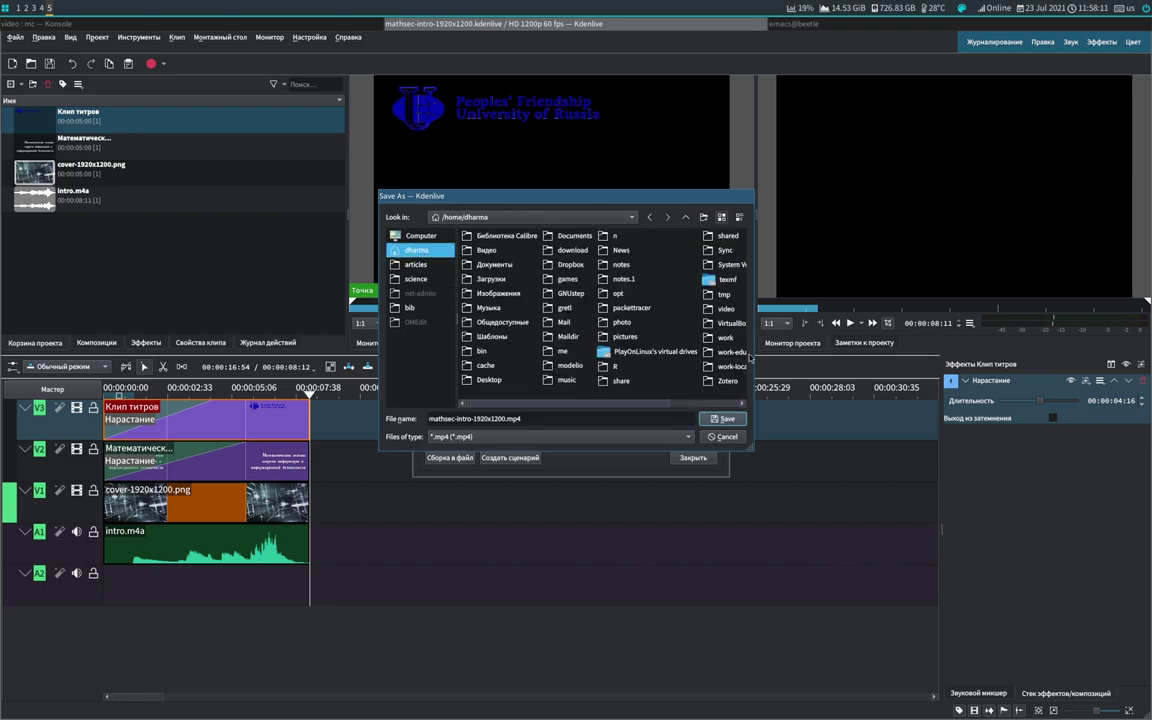
{"action": "double_click", "coordinate": [722, 339]}
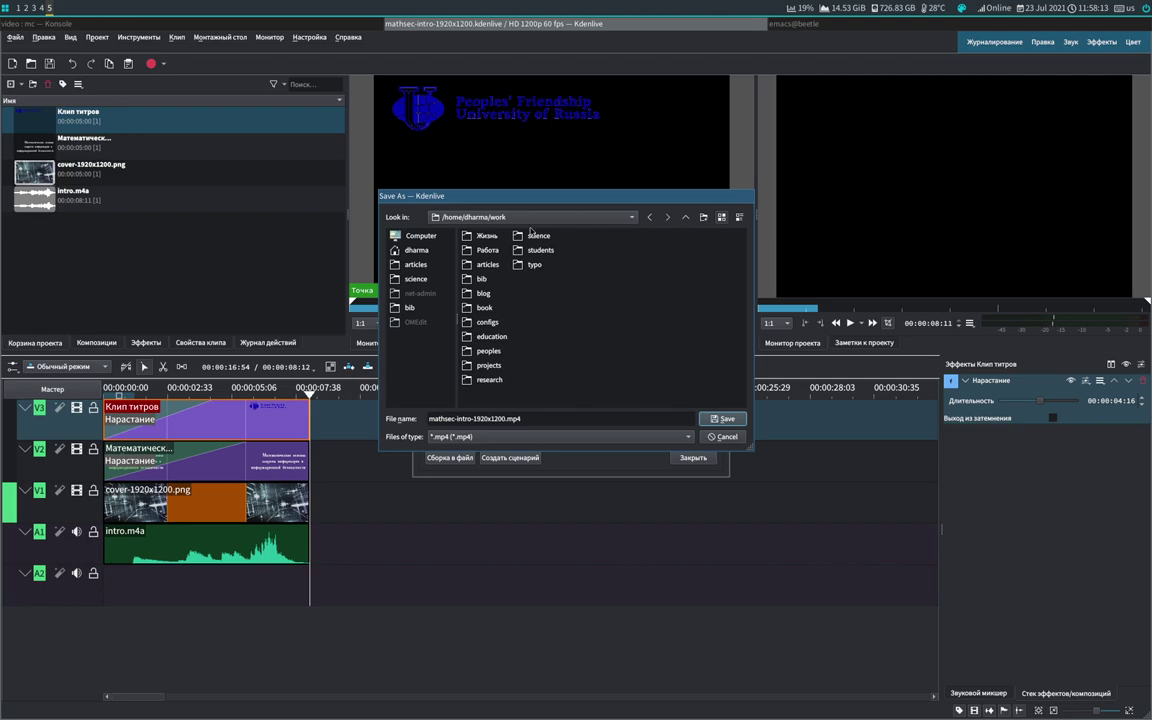
{"action": "double_click", "coordinate": [483, 307]}
{"action": "double_click", "coordinate": [487, 251]}
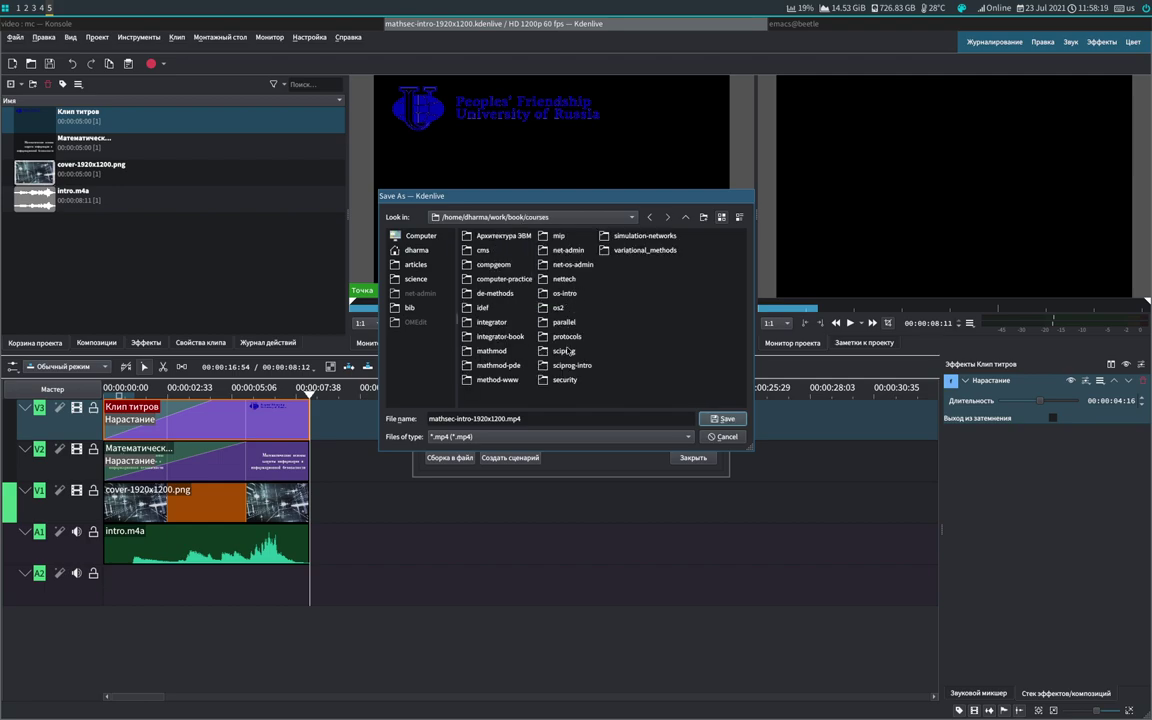
{"action": "double_click", "coordinate": [564, 378]}
{"action": "double_click", "coordinate": [489, 264]}
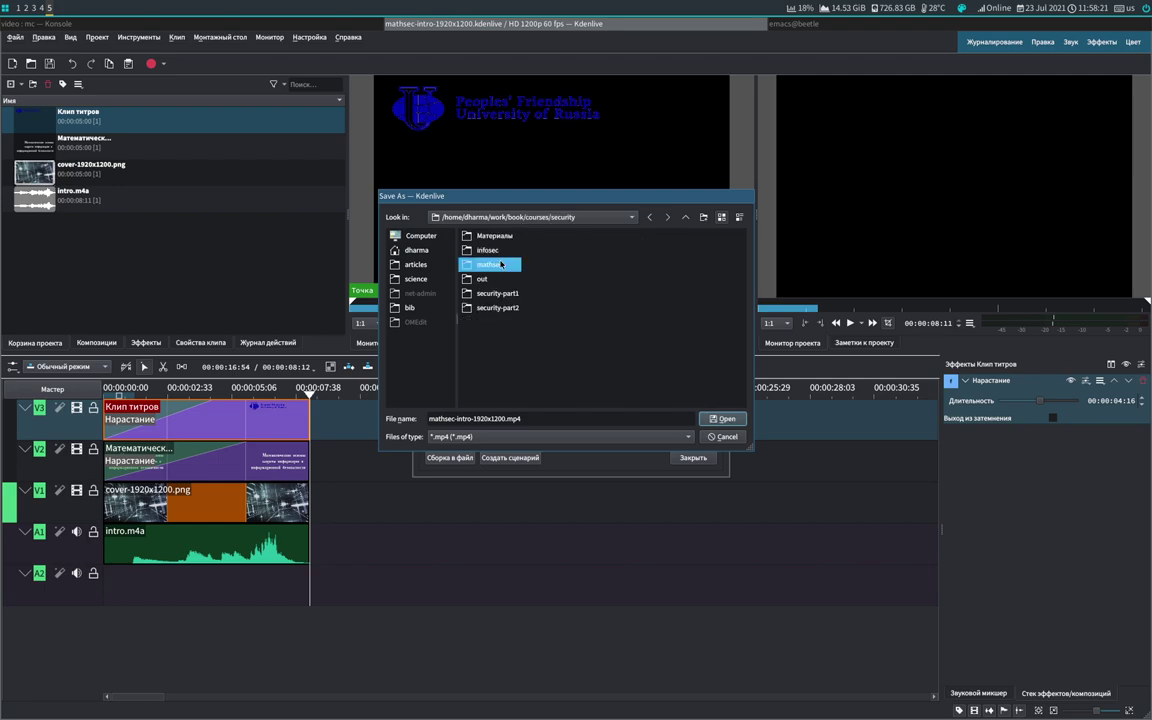
{"action": "double_click", "coordinate": [489, 265]}
{"action": "double_click", "coordinate": [480, 235]}
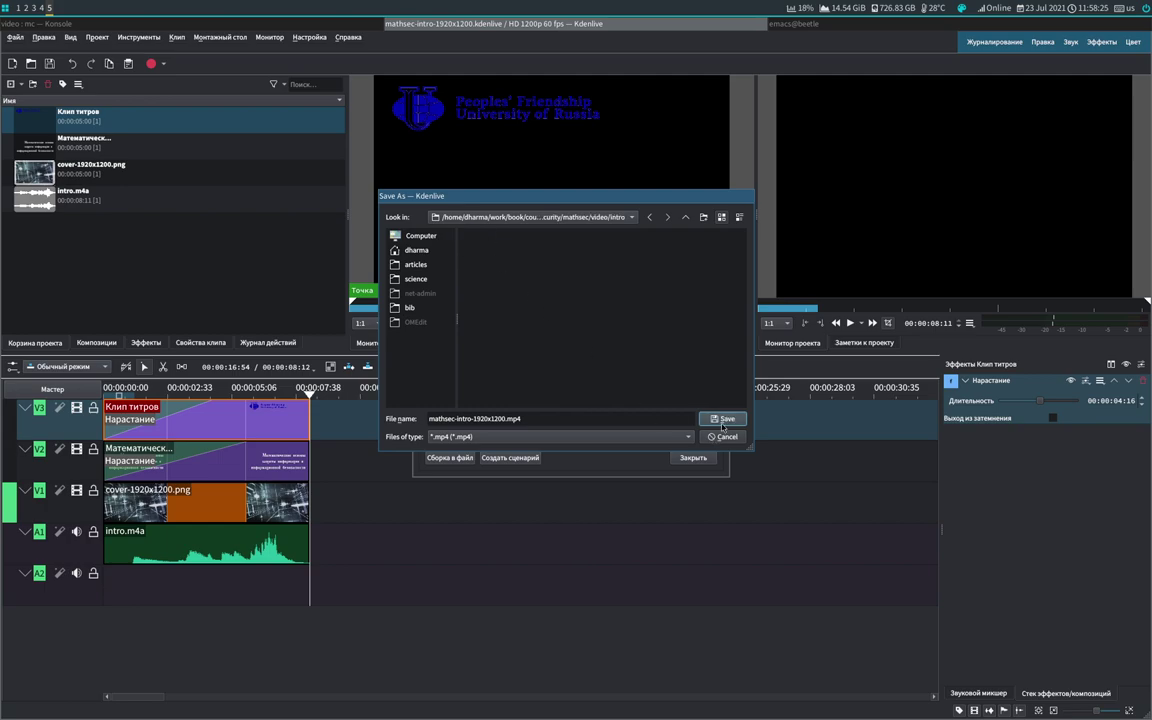
{"action": "left_click", "coordinate": [722, 421]}
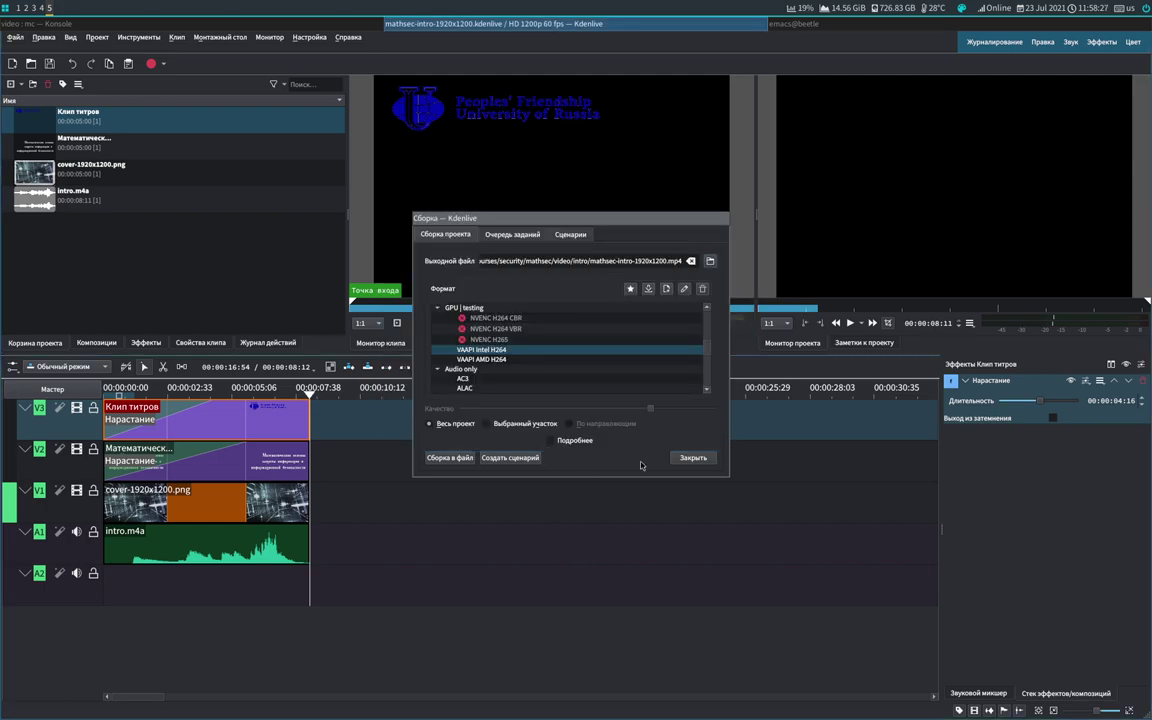
{"action": "left_click", "coordinate": [447, 458]}
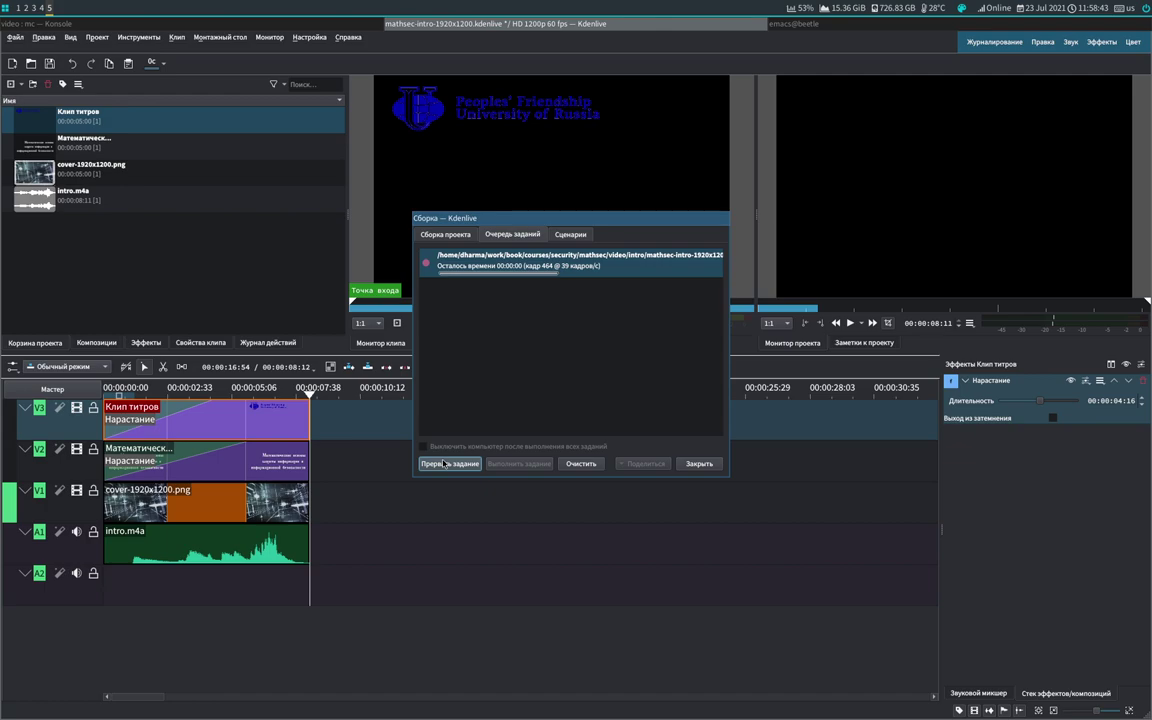
{"action": "left_click", "coordinate": [700, 466]}
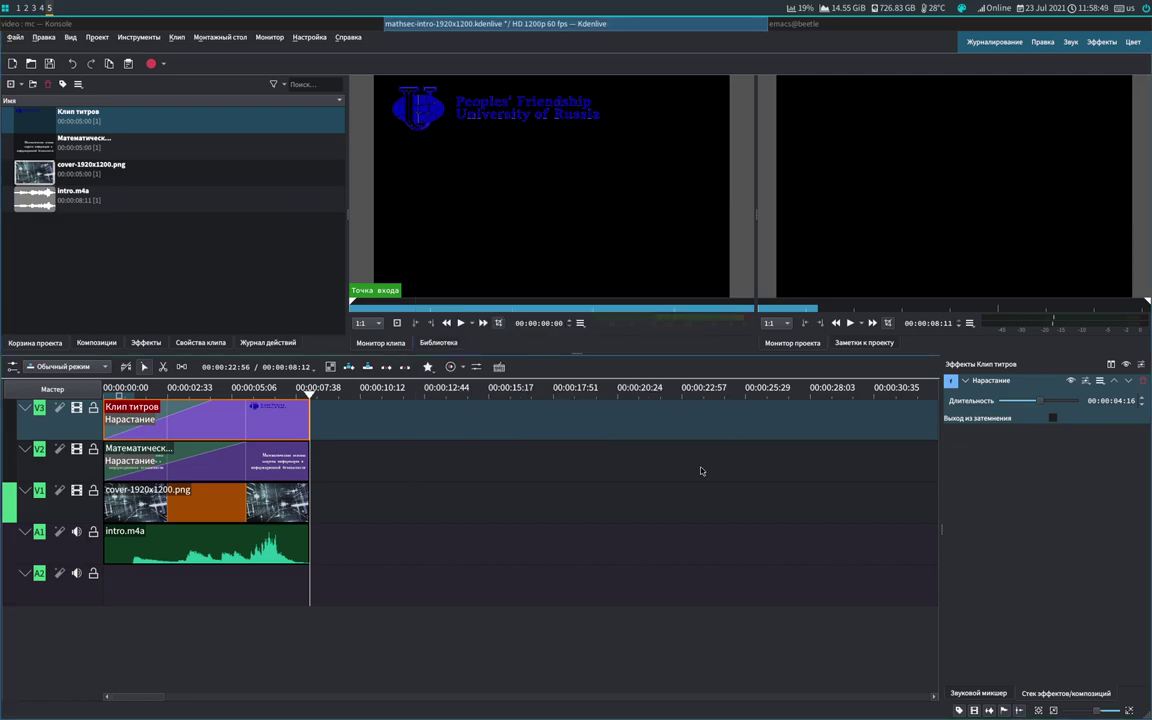
Step: Switch to Midnight Commander in Konsole, enter the intro folder, and inspect the XML contents of mathsec-intro-1920x1200.kdenlive
{"action": "left_click", "coordinate": [257, 26]}
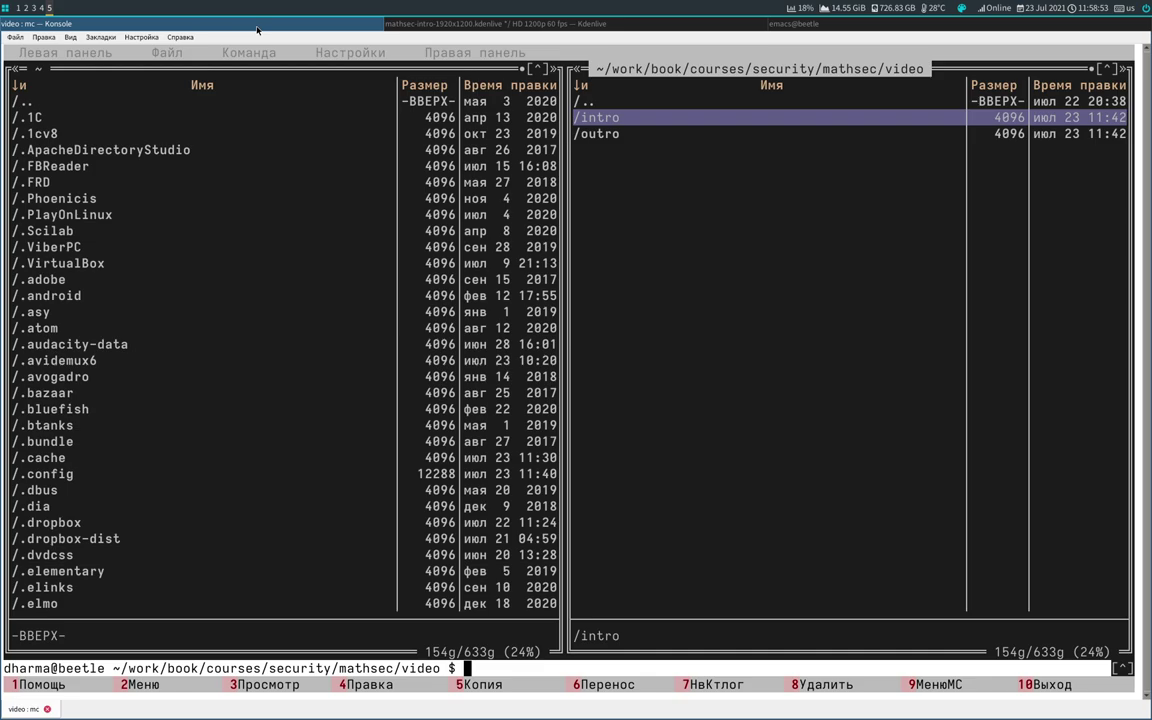
{"action": "key", "text": "Return"}
{"action": "key", "text": "Down"}
{"action": "key", "text": "Down"}
{"action": "key", "text": "Down"}
{"action": "key", "text": "Down"}
{"action": "key", "text": "Down"}
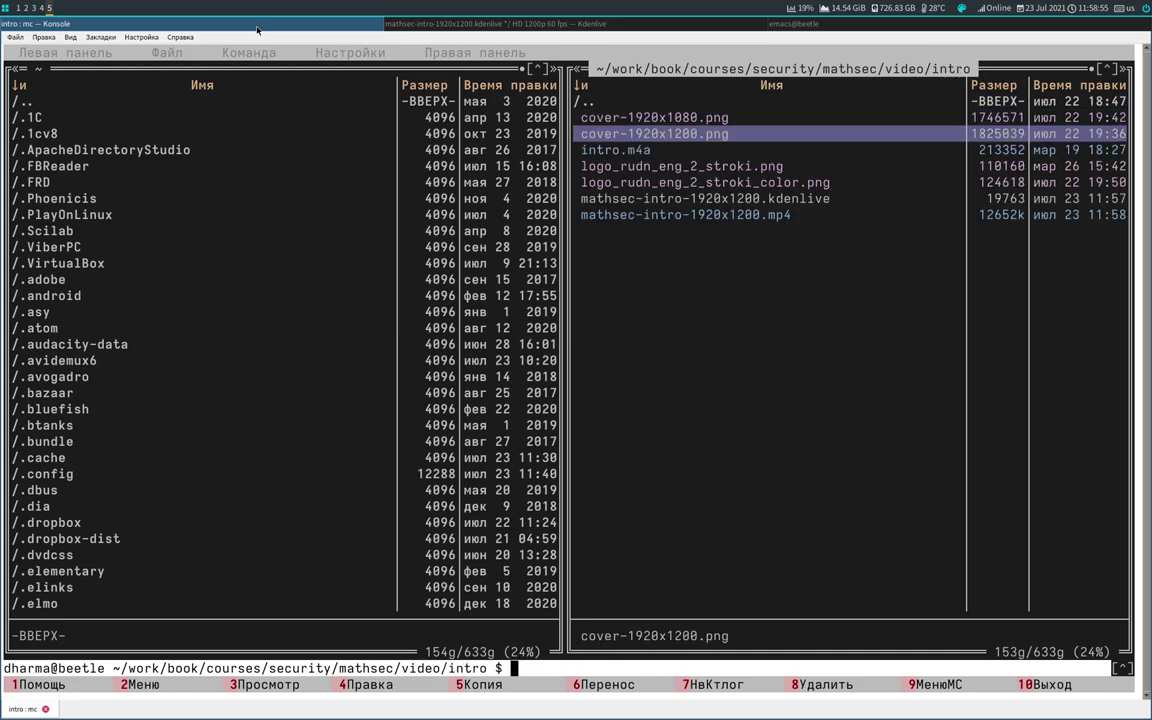
{"action": "key", "text": "Down"}
{"action": "key", "text": "F4"}
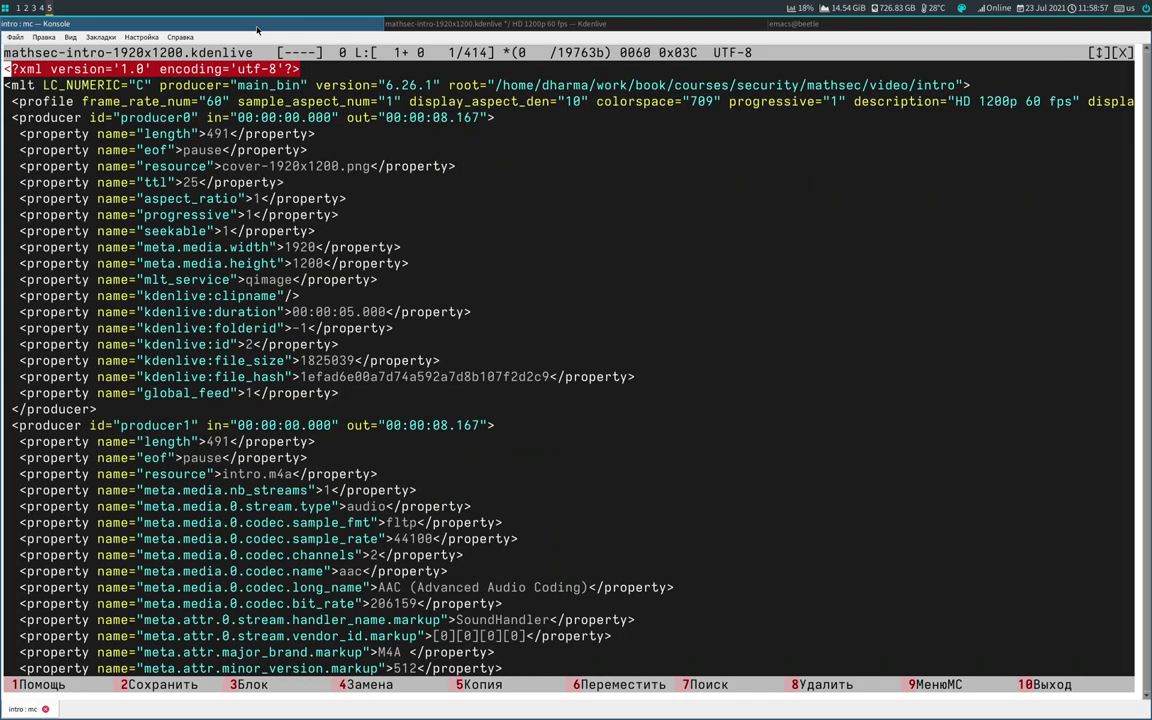
{"action": "key", "text": "Page_Down"}
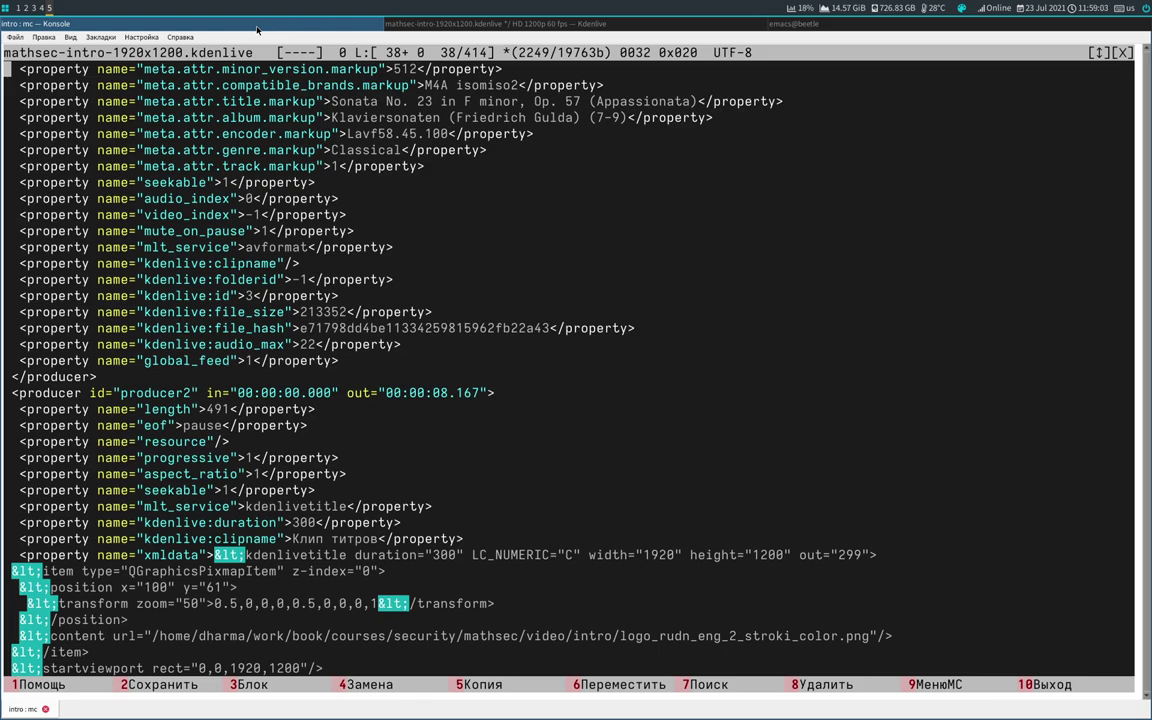
{"action": "key", "text": "Page_Down"}
{"action": "key", "text": "F10"}
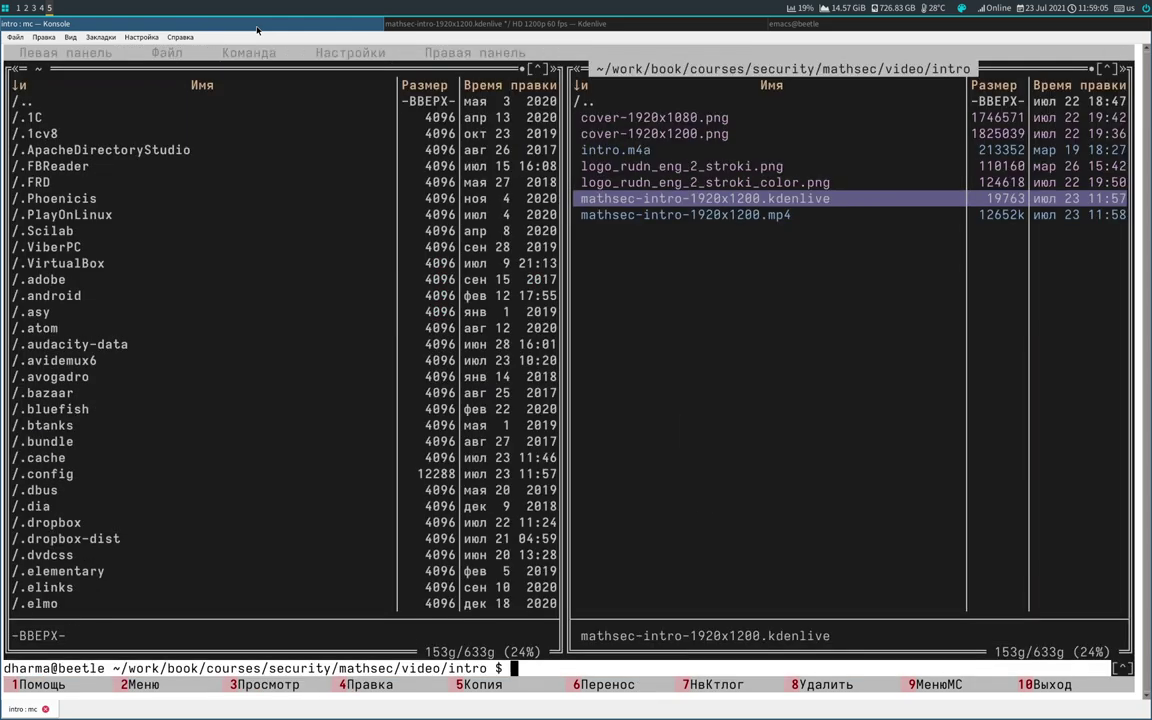
Step: Open the rendered mathsec-intro-1920x1200.mp4 from the intro folder to check it
{"action": "key", "text": "Up"}
{"action": "key", "text": "Up"}
{"action": "key", "text": "Down"}
{"action": "key", "text": "Down"}
{"action": "key", "text": "Down"}
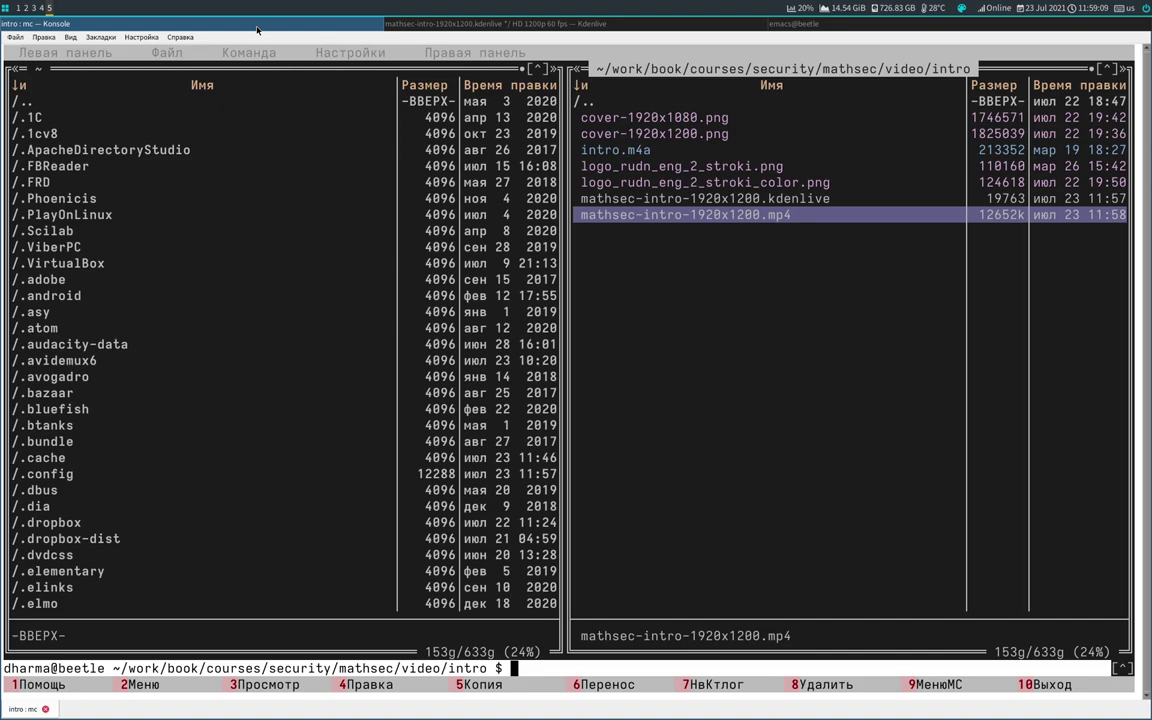
{"action": "key", "text": "Return"}
Step: Review the source files in the neighbouring outro folder and return to the video folder
{"action": "key", "text": "ctrl+Page_Up"}
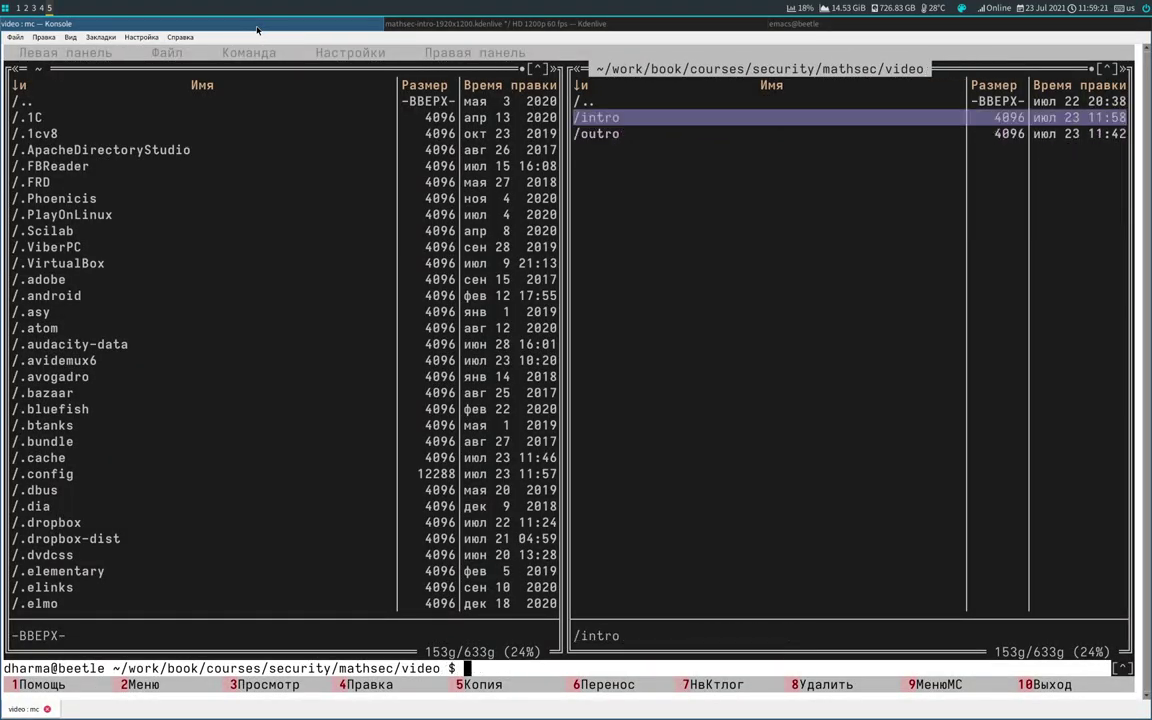
{"action": "key", "text": "Down"}
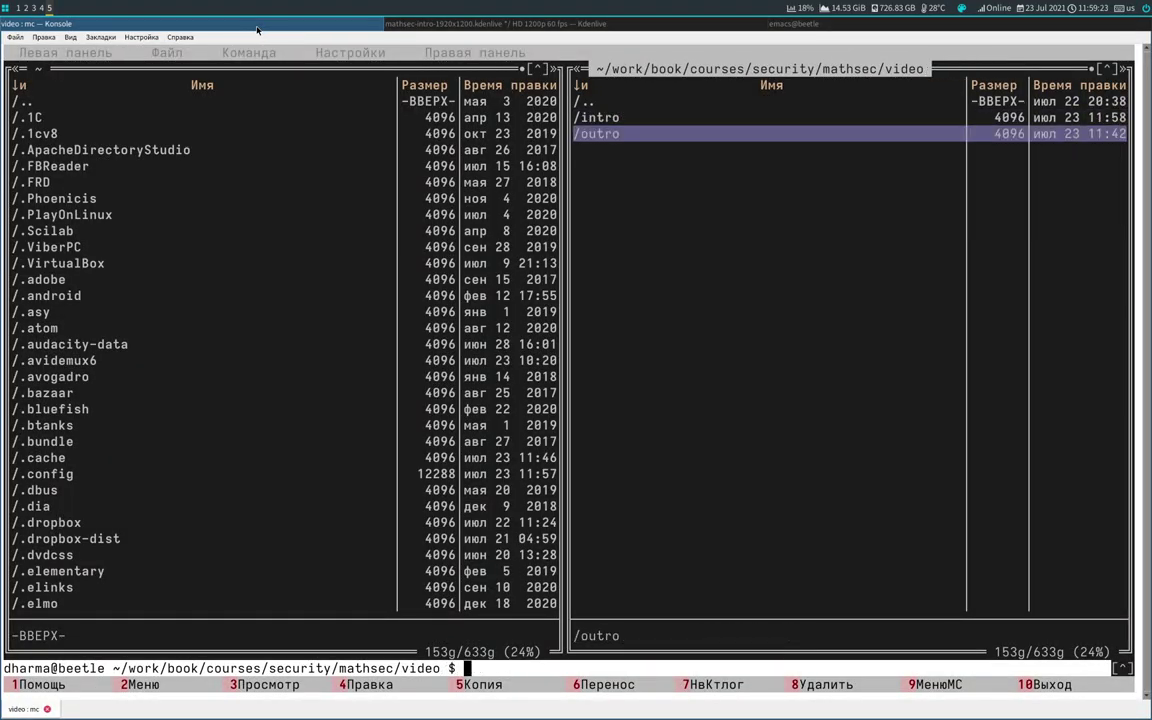
{"action": "key", "text": "Return"}
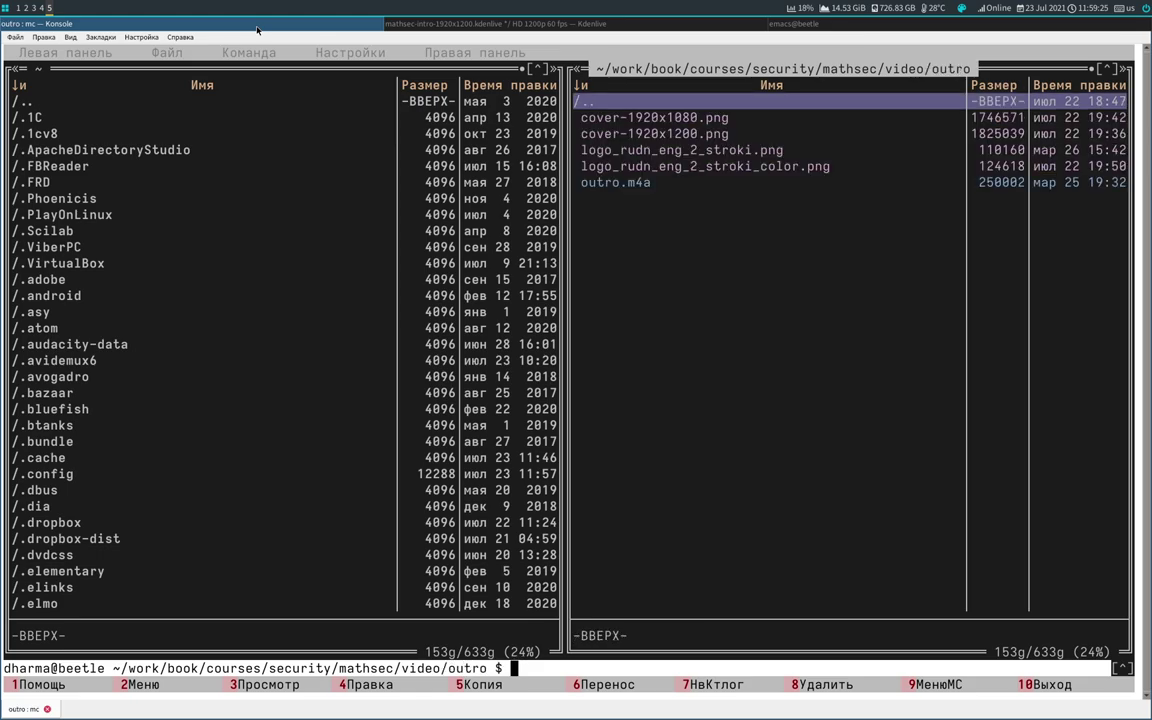
{"action": "key", "text": "ctrl+Page_Up"}
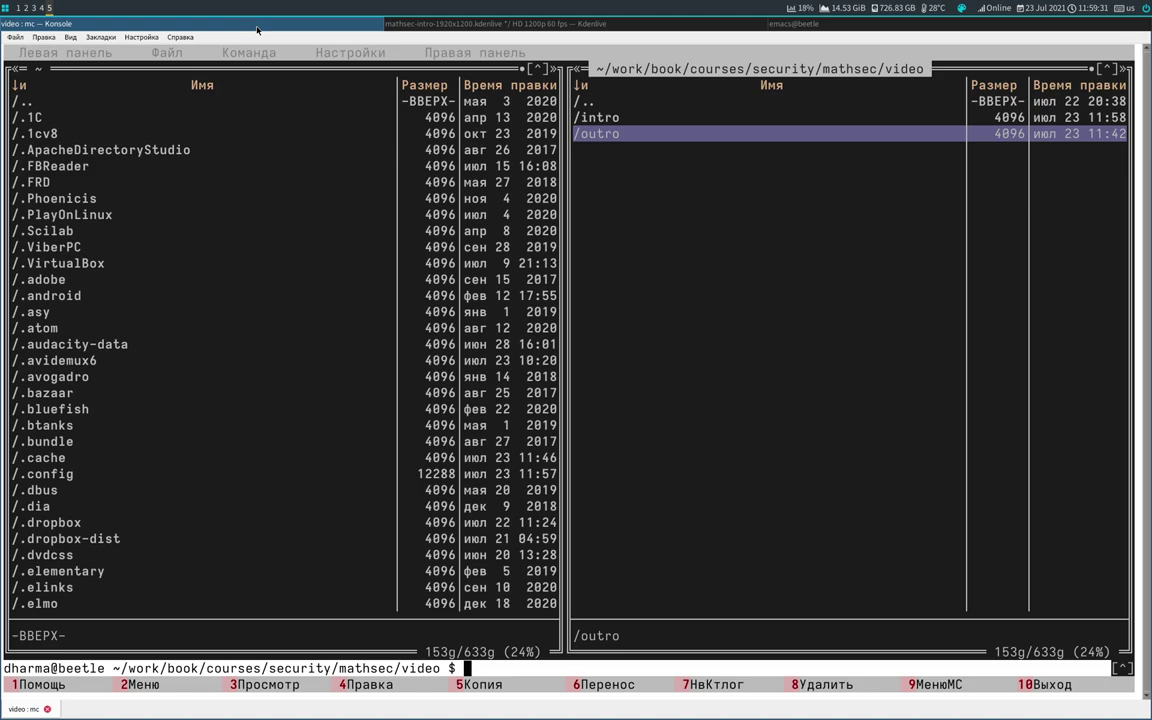
Step: Switch to Kdenlive and create a new project with the custom HD 1200p 60 fps profile
{"action": "left_click", "coordinate": [463, 23]}
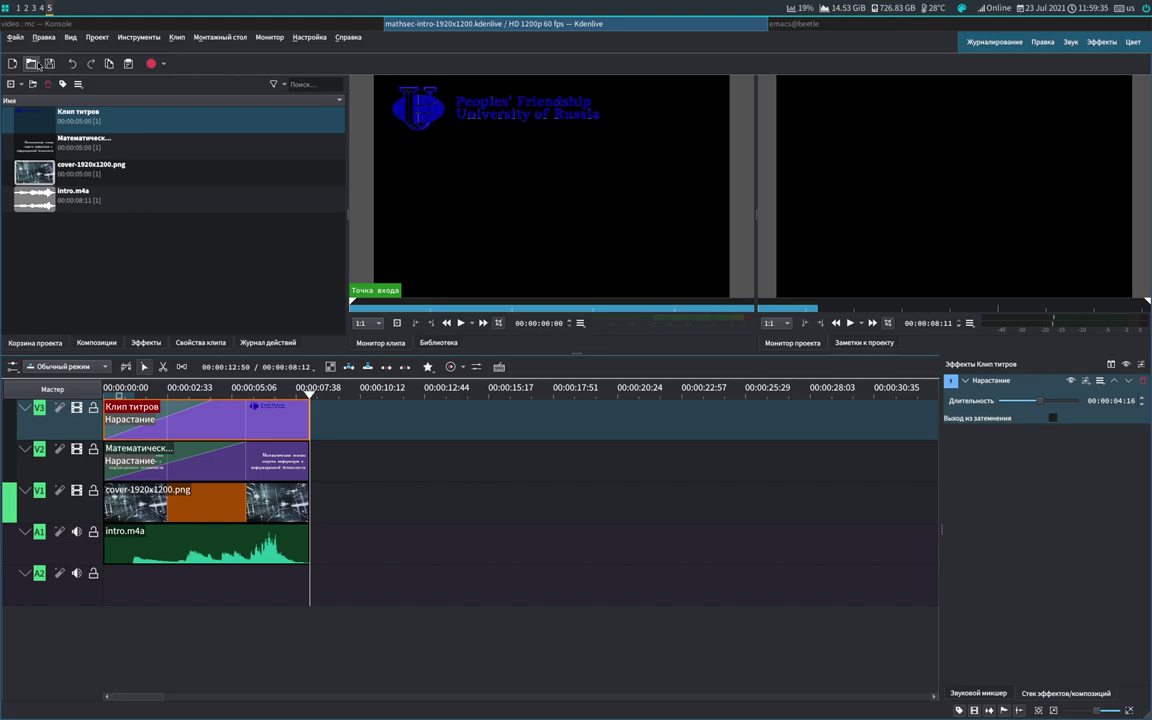
{"action": "left_click", "coordinate": [16, 37]}
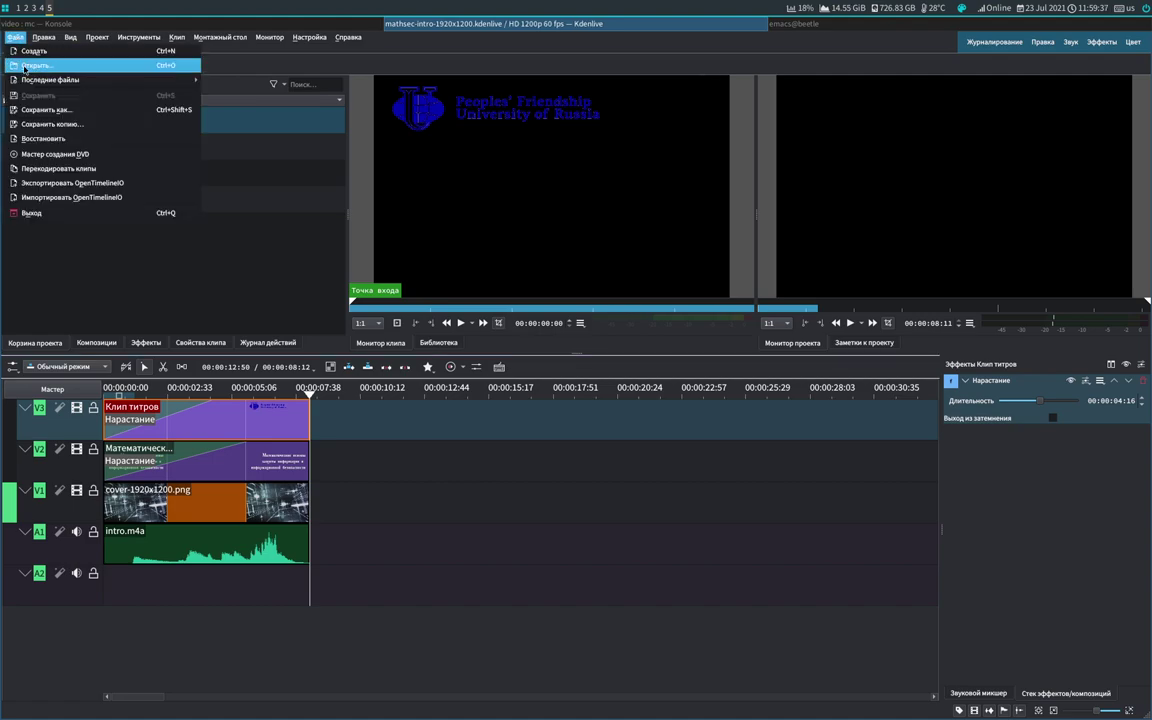
{"action": "left_click", "coordinate": [30, 51]}
{"action": "scroll", "coordinate": [413, 336], "scroll_direction": "down", "scroll_amount": 2}
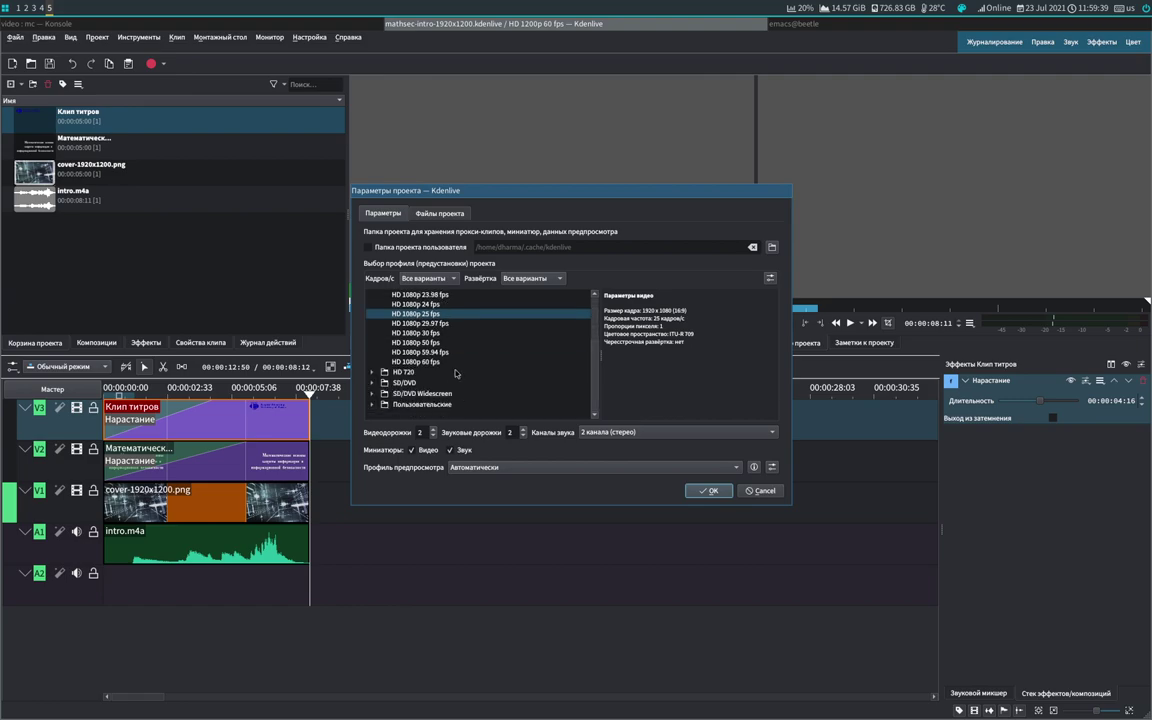
{"action": "left_click", "coordinate": [373, 404]}
{"action": "scroll", "coordinate": [410, 358], "scroll_direction": "down", "scroll_amount": 3}
{"action": "scroll", "coordinate": [433, 398], "scroll_direction": "down", "scroll_amount": 3}
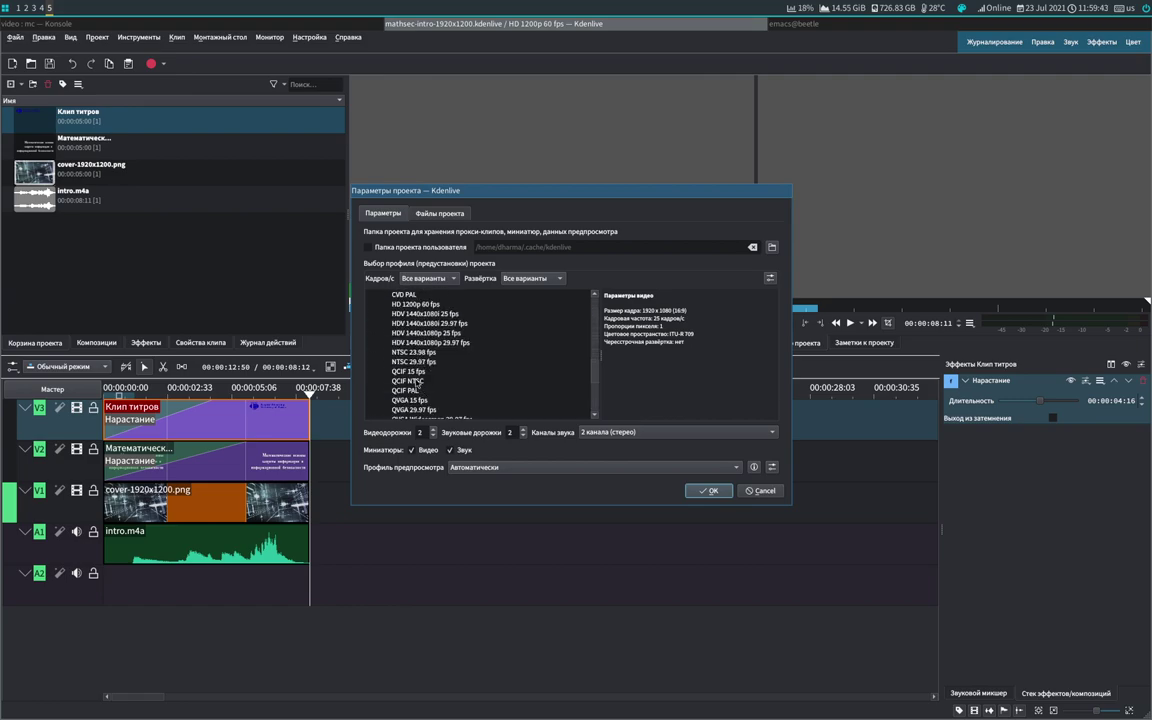
{"action": "left_click", "coordinate": [408, 305]}
{"action": "left_click", "coordinate": [705, 493]}
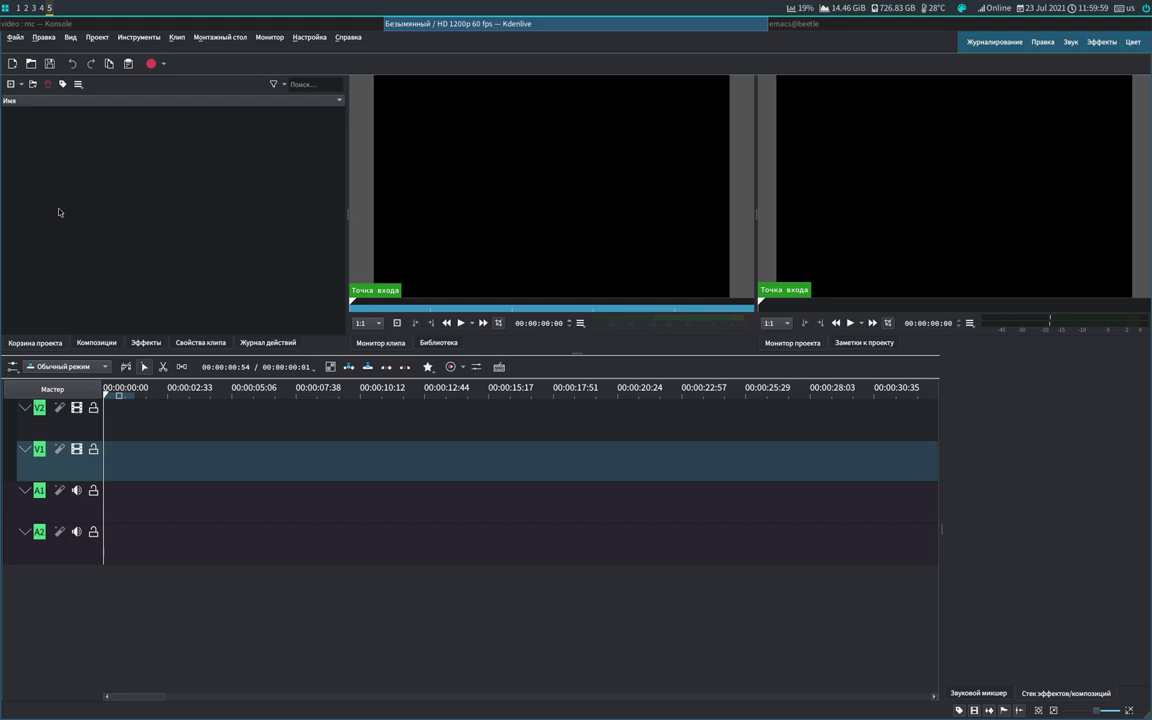
Step: Save the new project as mathsec-outro-1920x1200 in the work/book/courses/security/mathsec/video/outro folder
{"action": "left_click", "coordinate": [15, 37]}
{"action": "left_click", "coordinate": [50, 100]}
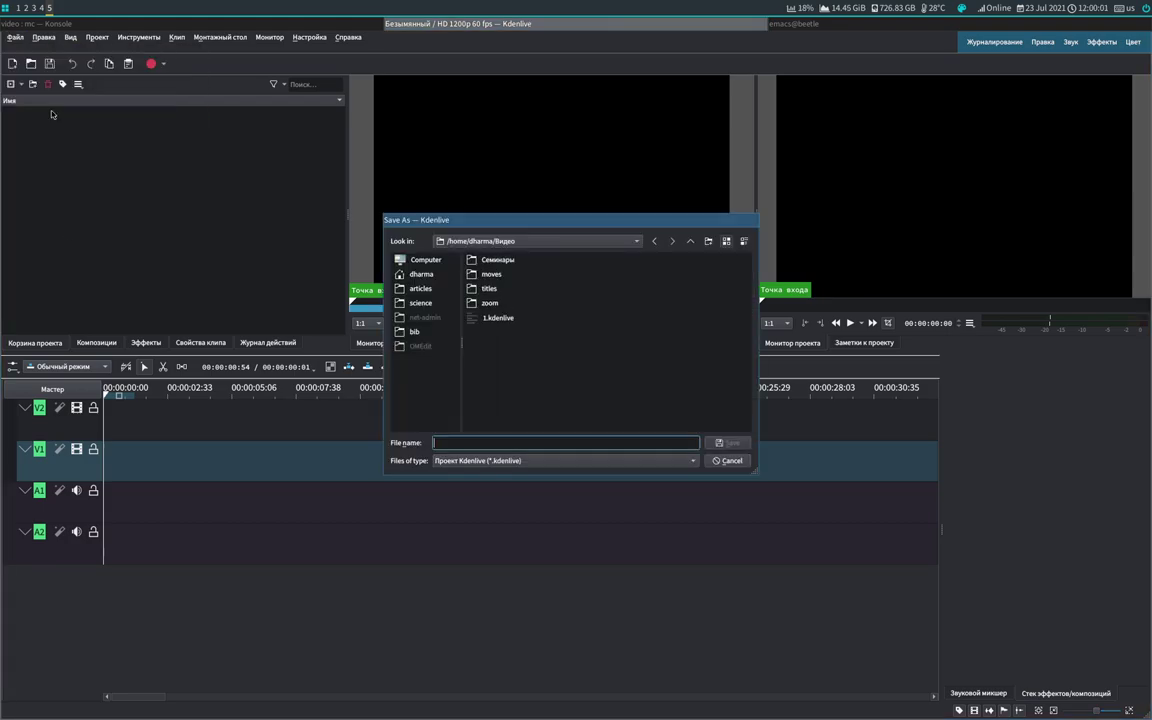
{"action": "left_click", "coordinate": [422, 274]}
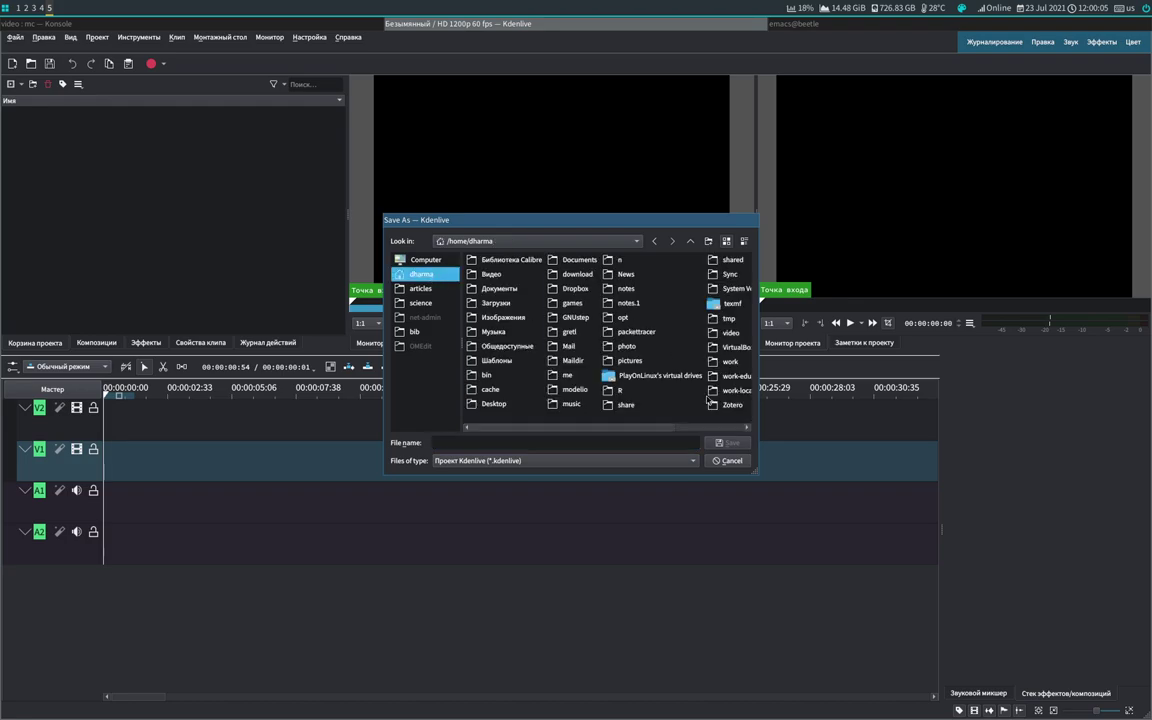
{"action": "double_click", "coordinate": [731, 361]}
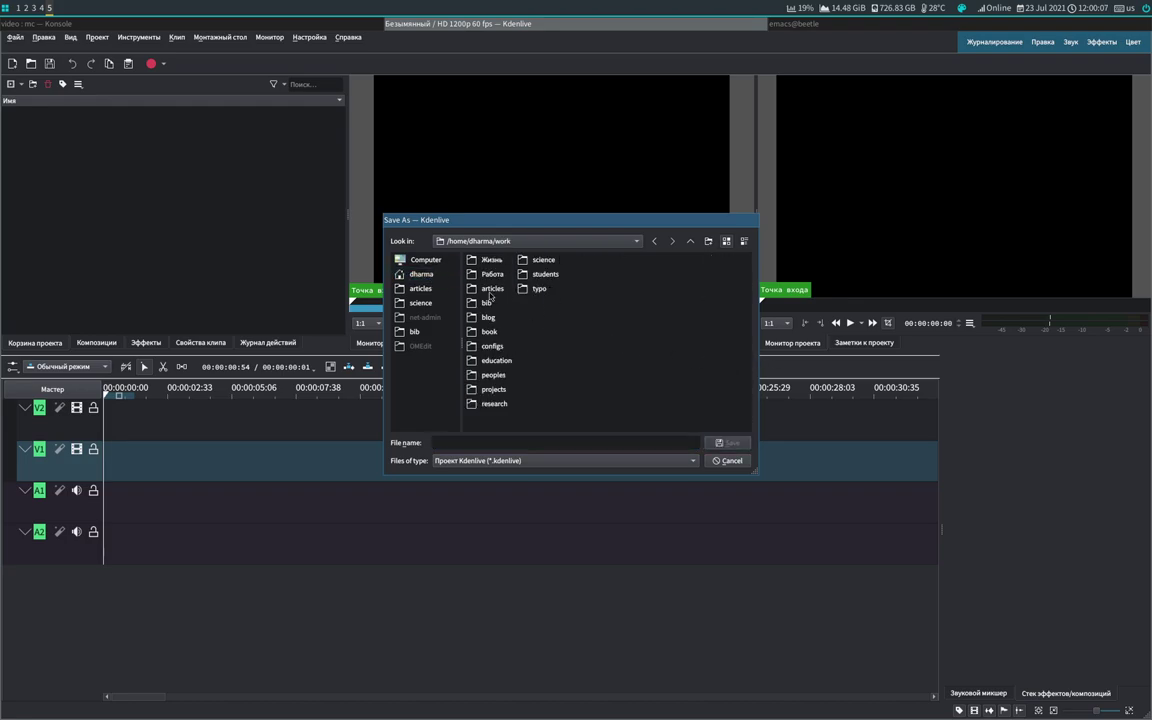
{"action": "double_click", "coordinate": [489, 331]}
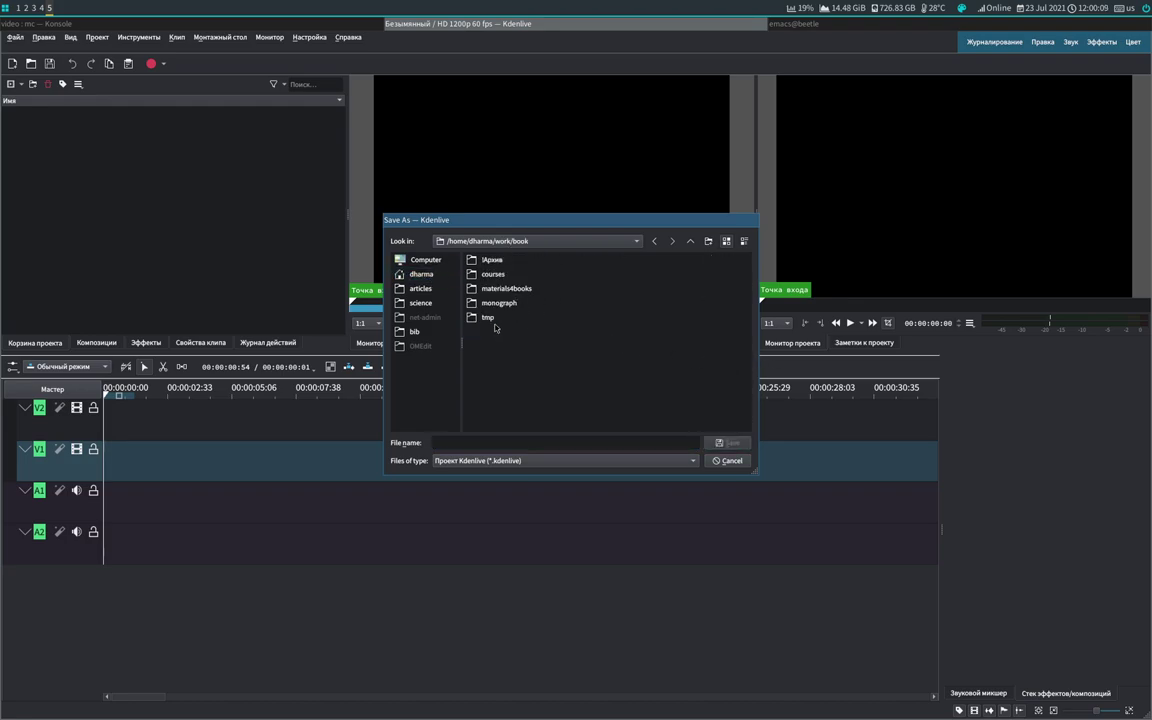
{"action": "double_click", "coordinate": [492, 274]}
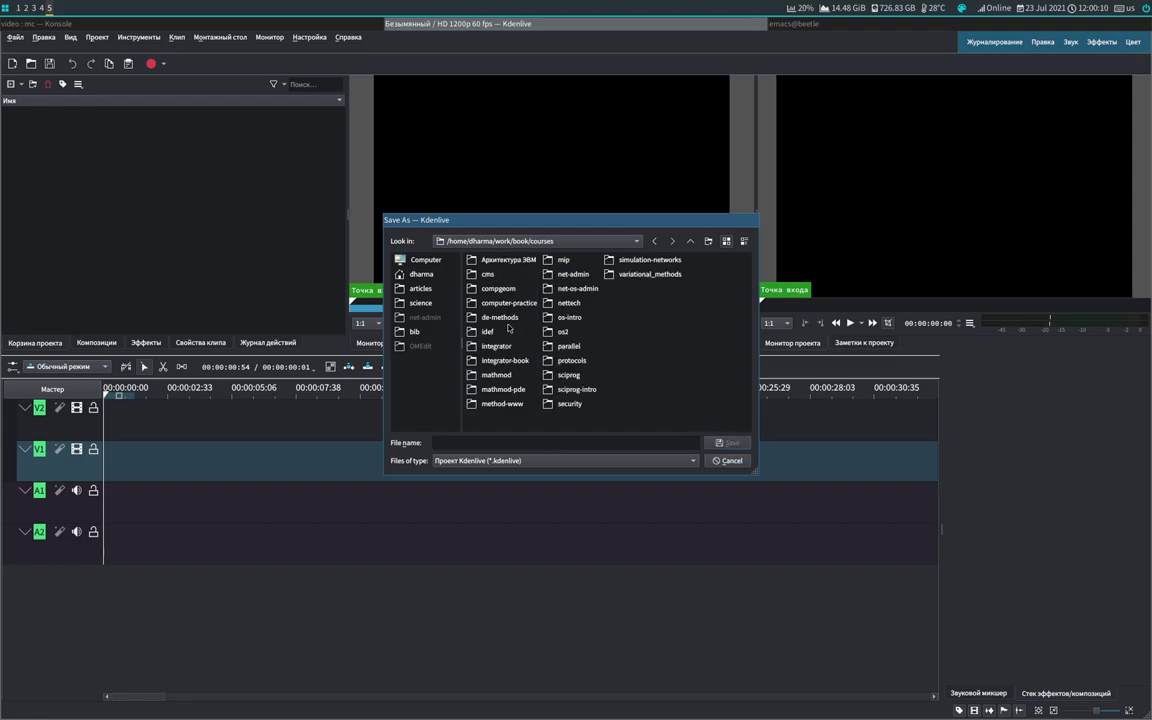
{"action": "double_click", "coordinate": [569, 403]}
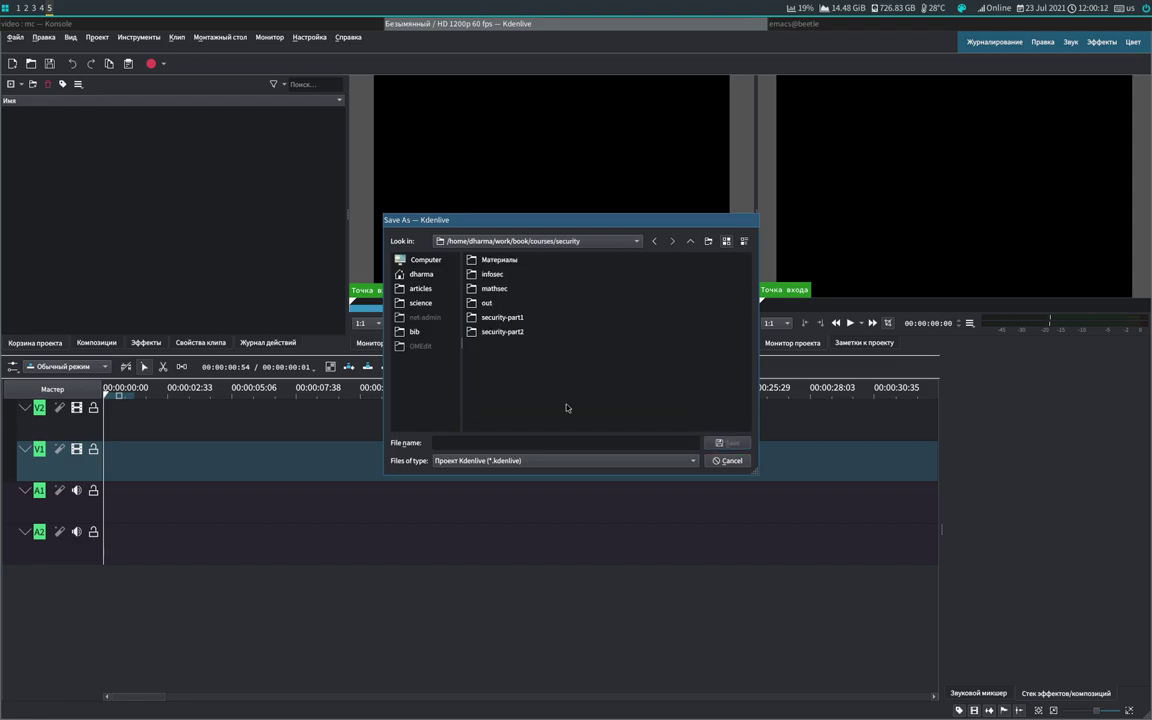
{"action": "double_click", "coordinate": [494, 289]}
{"action": "double_click", "coordinate": [492, 289]}
{"action": "double_click", "coordinate": [485, 273]}
{"action": "left_click", "coordinate": [475, 441]}
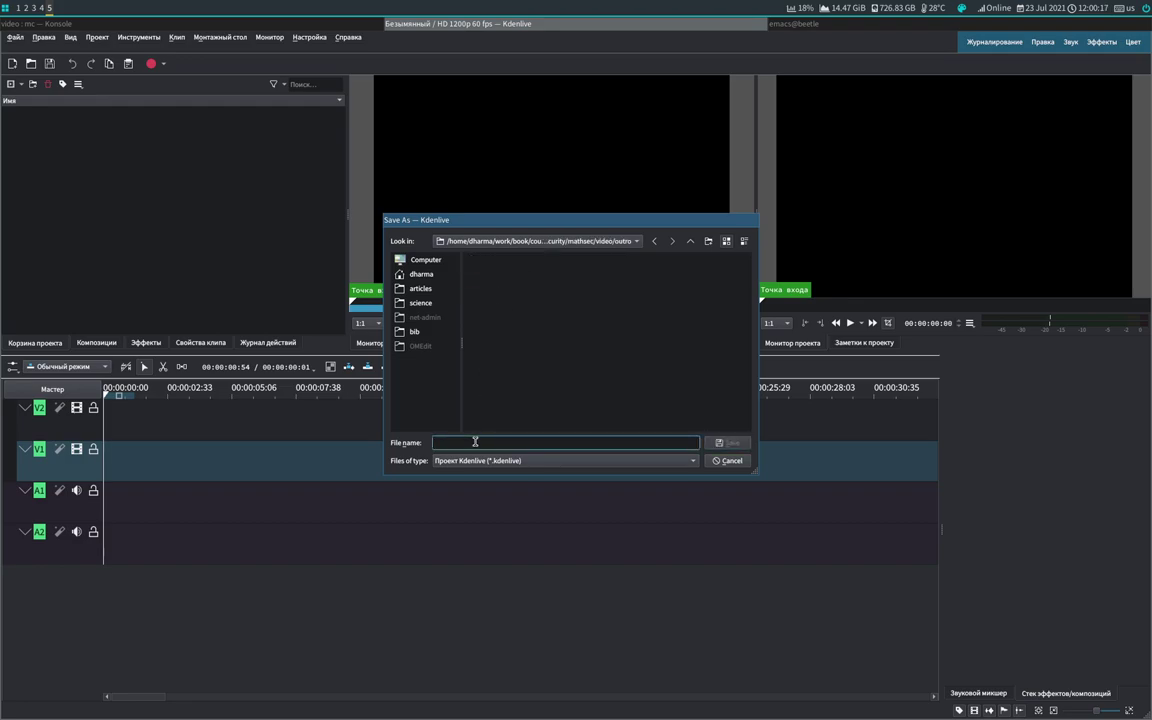
{"action": "type", "text": "mathsec-outro-1920x1200"}
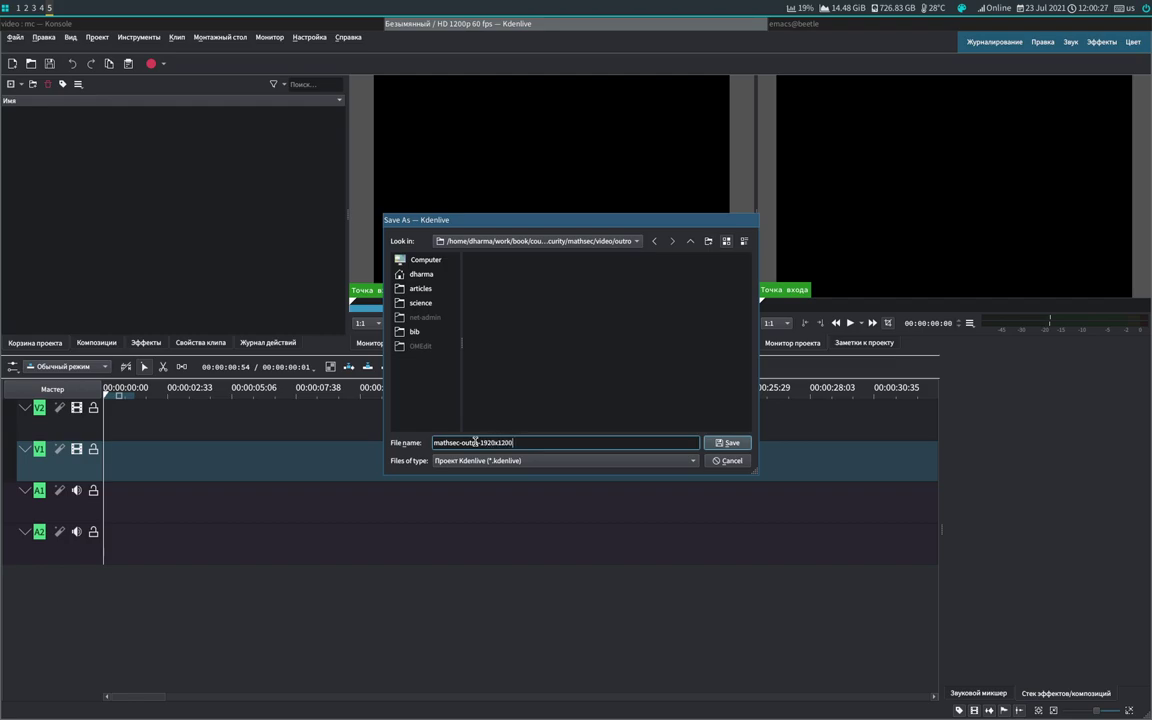
{"action": "key", "text": "Return"}
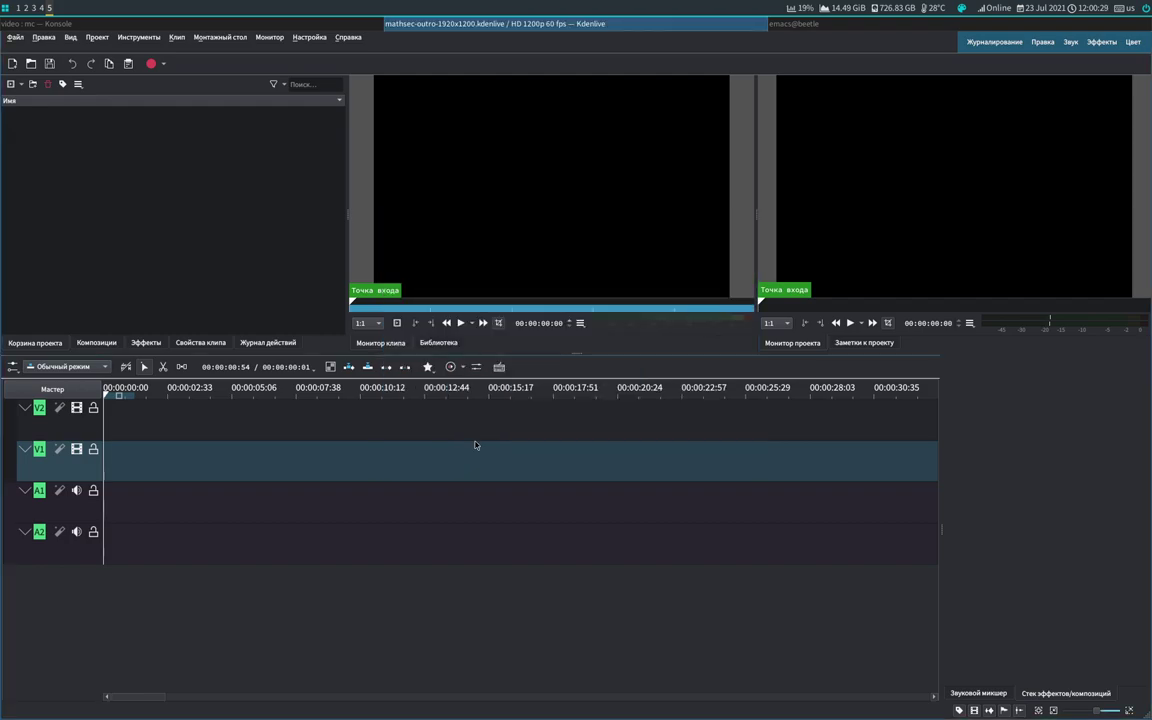
Step: Import cover-1920x1200.png and outro.m4a from the outro folder, switching to the HD 1200p 60 fps clip profile
{"action": "left_click", "coordinate": [11, 84]}
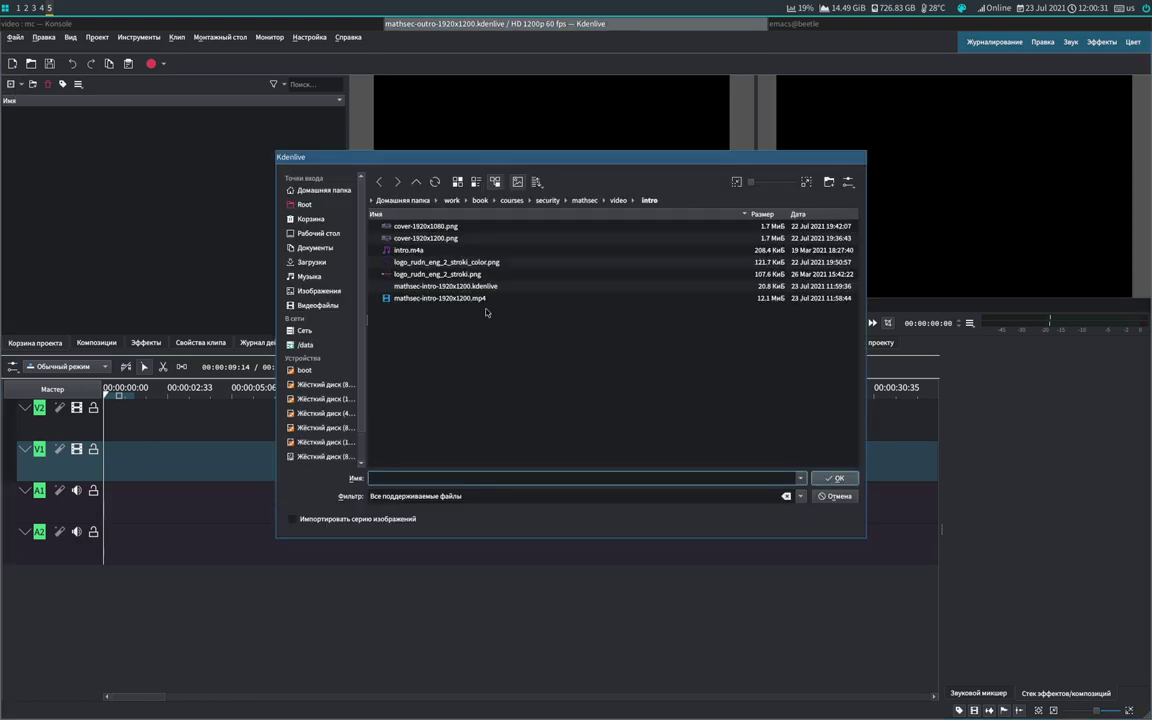
{"action": "key", "text": "alt+Up"}
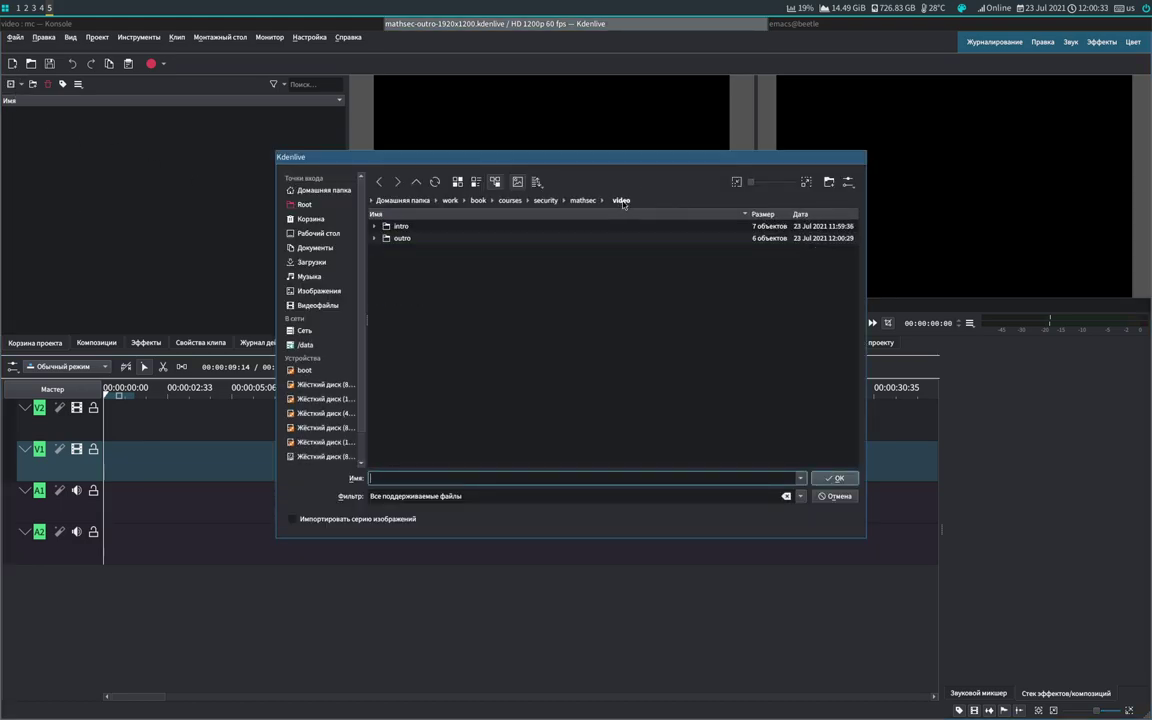
{"action": "left_click", "coordinate": [405, 240]}
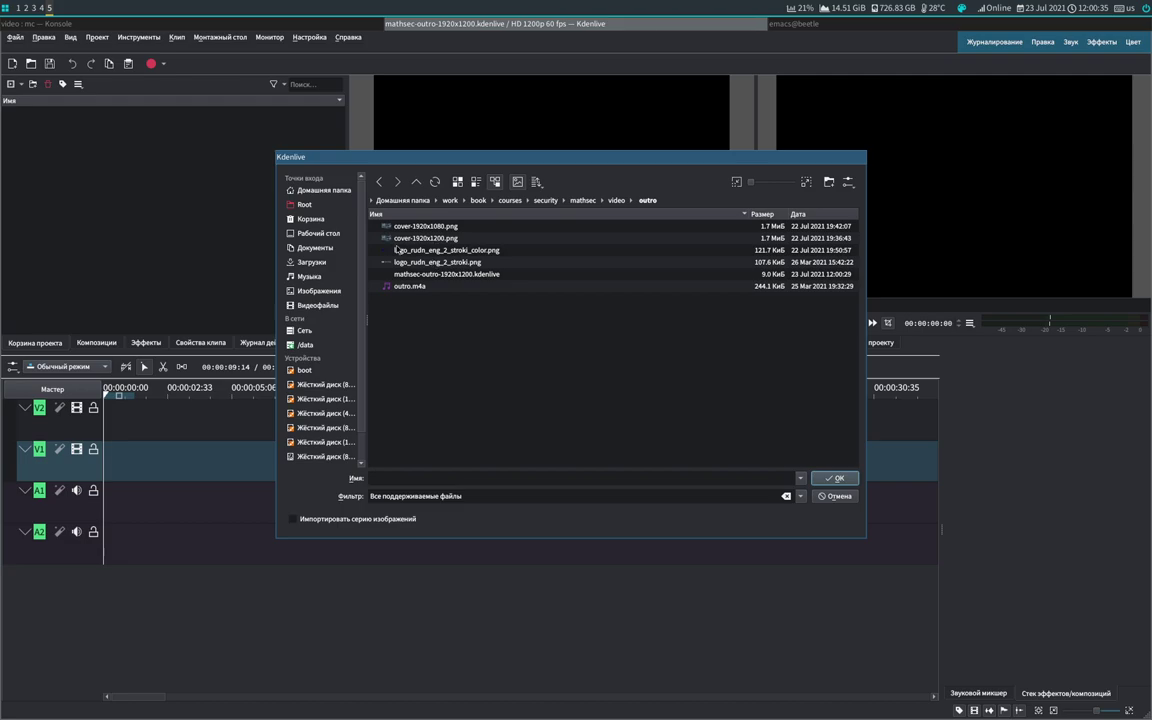
{"action": "double_click", "coordinate": [425, 240]}
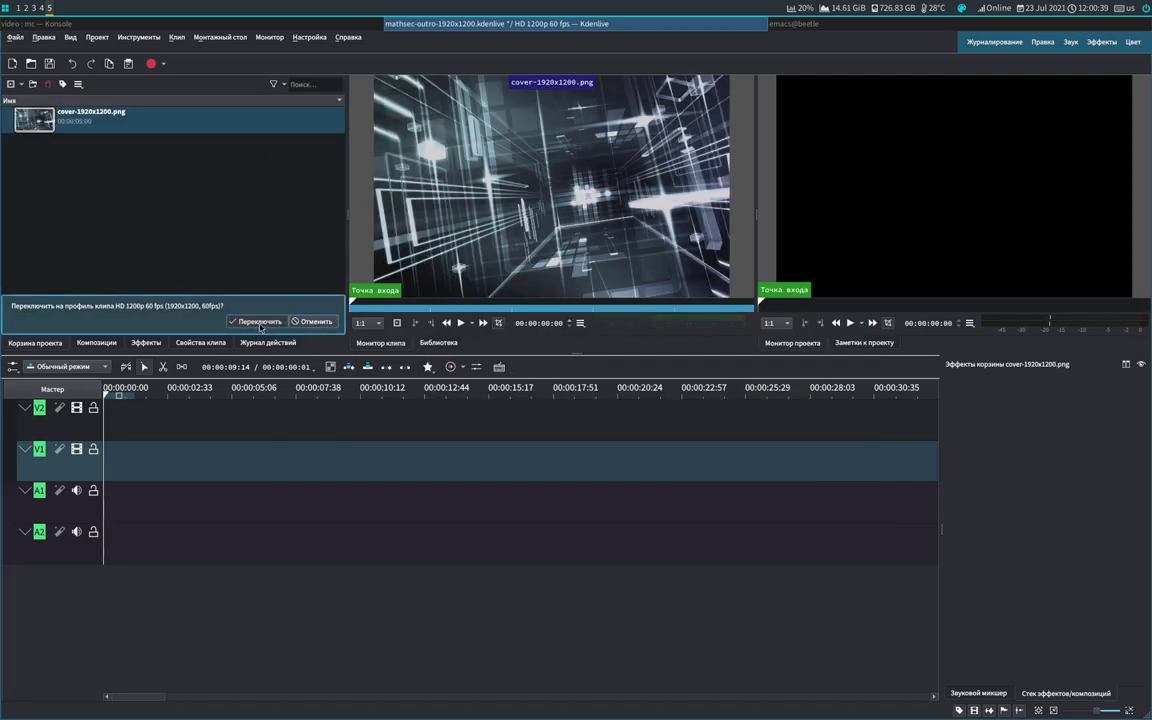
{"action": "left_click", "coordinate": [260, 321]}
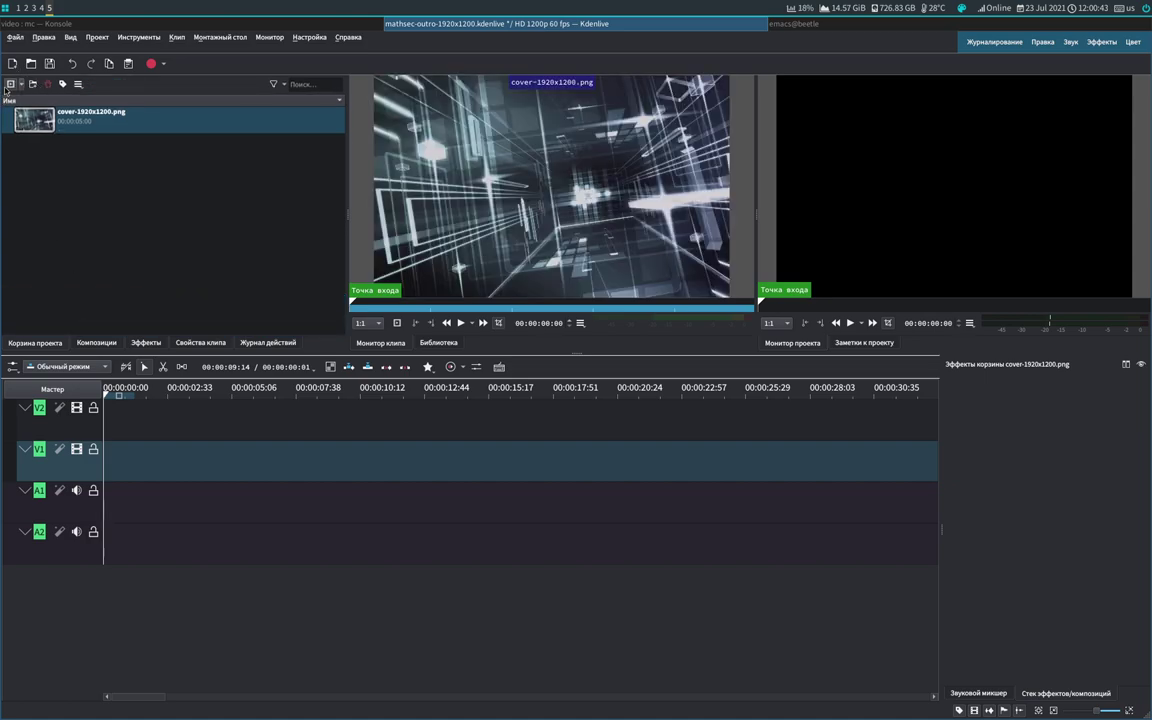
{"action": "left_click", "coordinate": [8, 86]}
{"action": "double_click", "coordinate": [410, 286]}
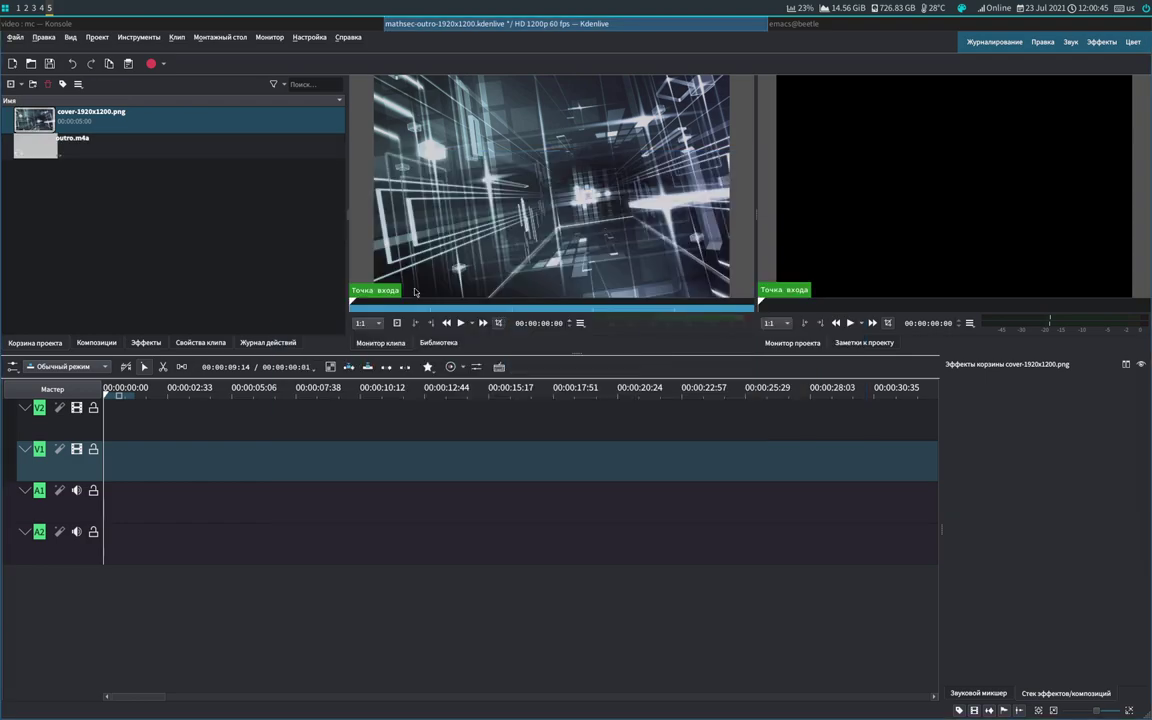
Step: Place outro.m4a on A1 and the cover image on V1 at the start, trim the cover to the audio's end and preview it
{"action": "left_click_drag", "start_coordinate": [37, 149], "coordinate": [147, 503]}
{"action": "left_click_drag", "start_coordinate": [37, 118], "coordinate": [150, 462]}
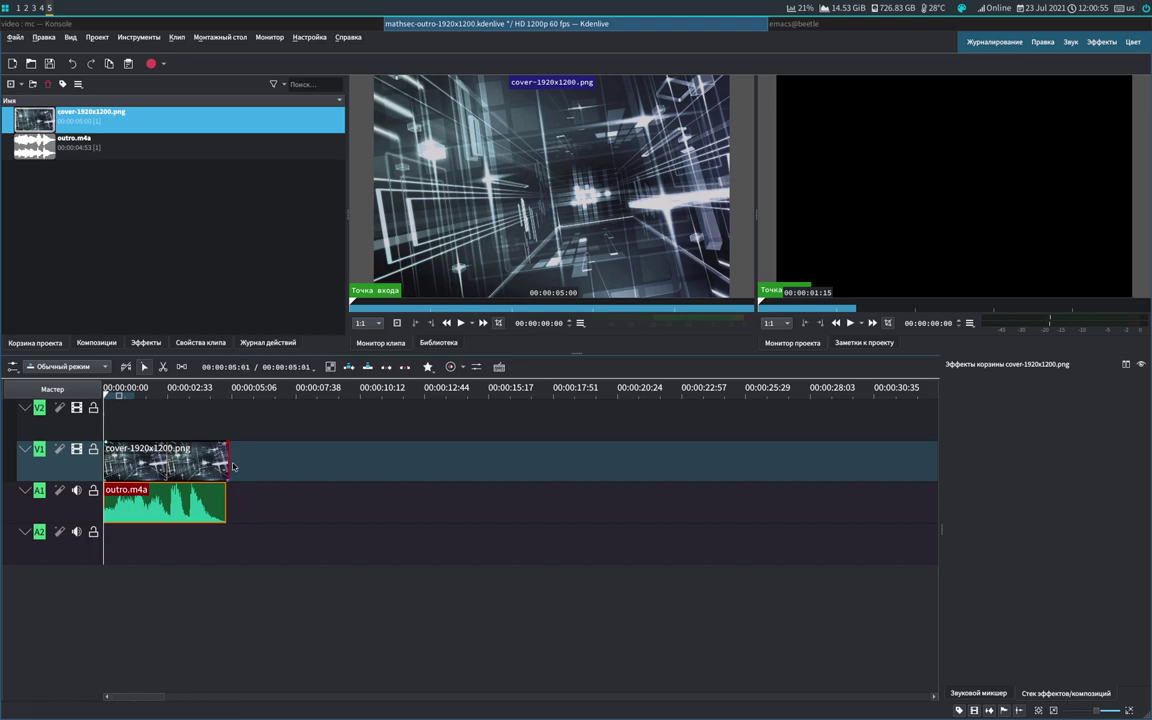
{"action": "left_click_drag", "start_coordinate": [228, 460], "coordinate": [228, 464]}
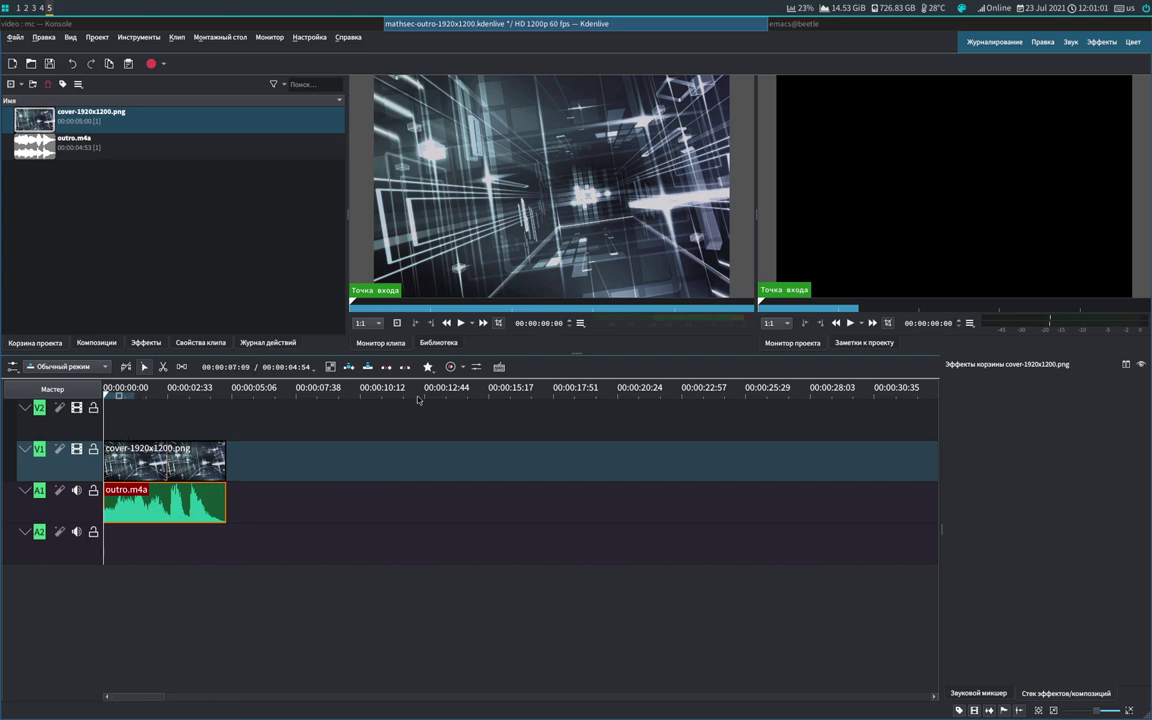
{"action": "left_click", "coordinate": [850, 323]}
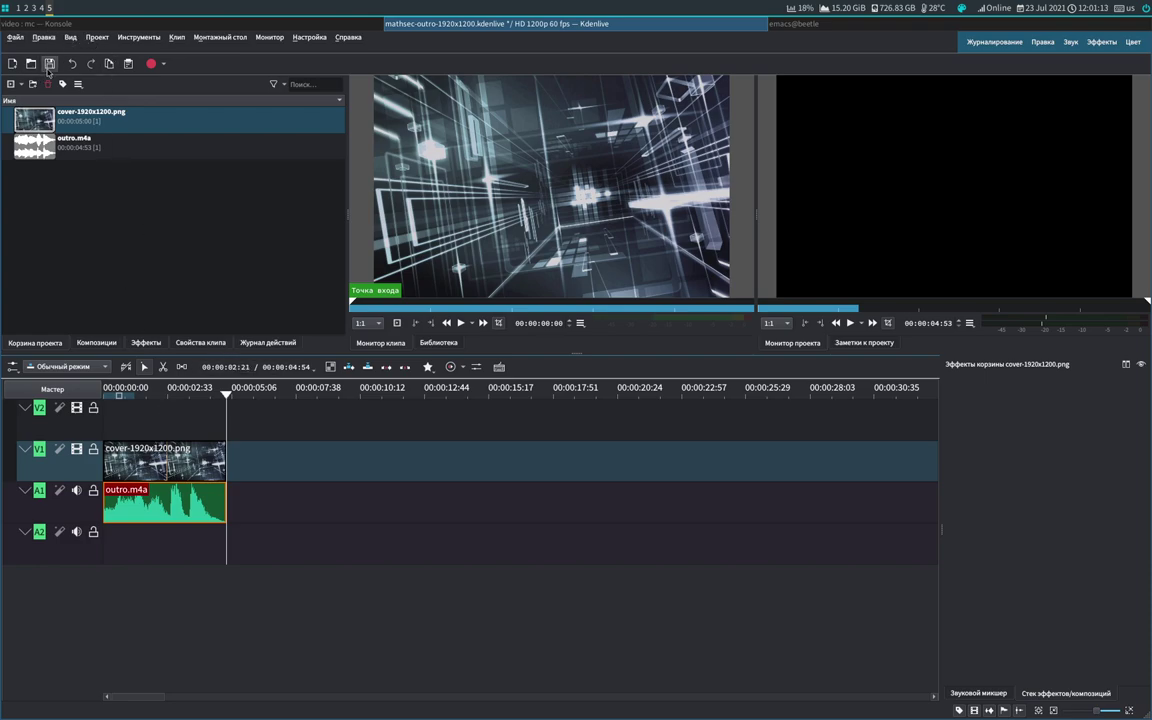
Step: Start a new title clip and insert the image logo_rudn_eng_2_stroki_color.png from the outro folder
{"action": "left_click", "coordinate": [95, 38]}
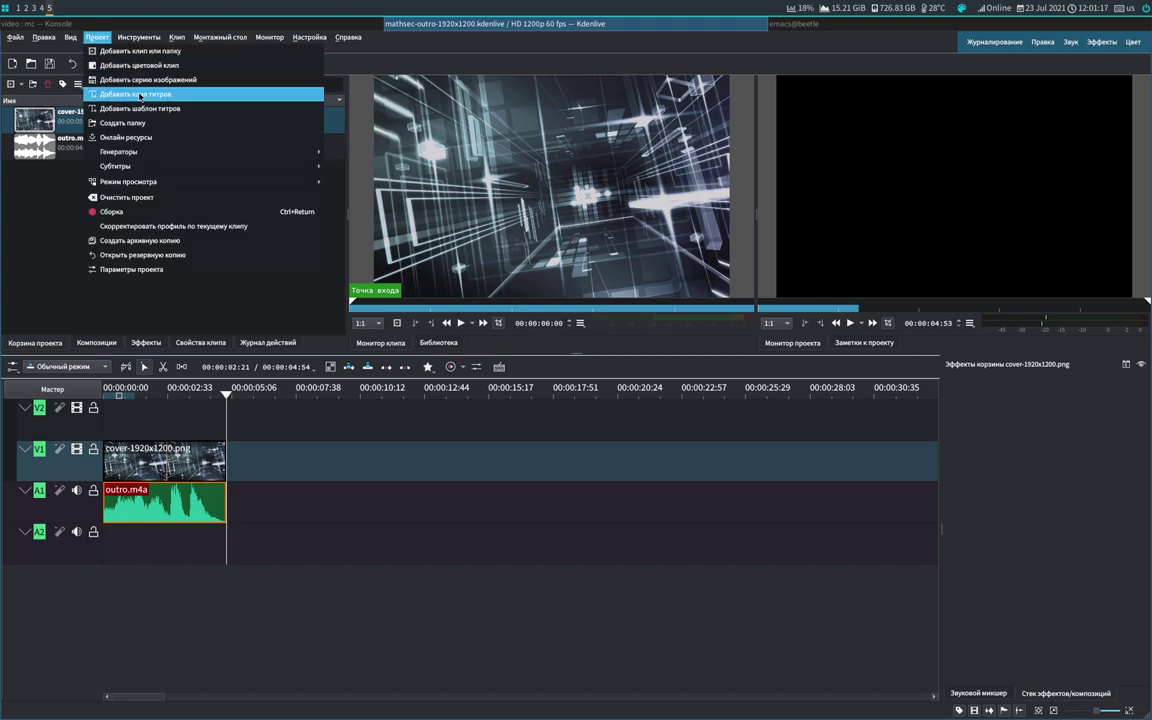
{"action": "left_click", "coordinate": [140, 95]}
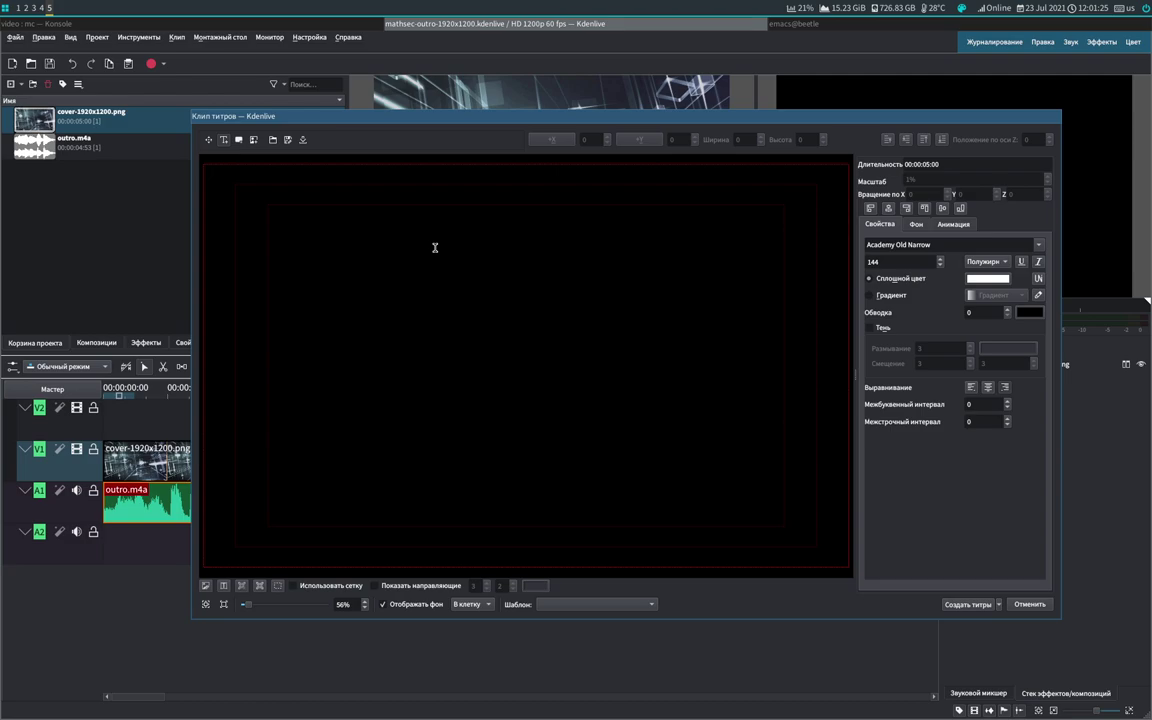
{"action": "left_click", "coordinate": [253, 139]}
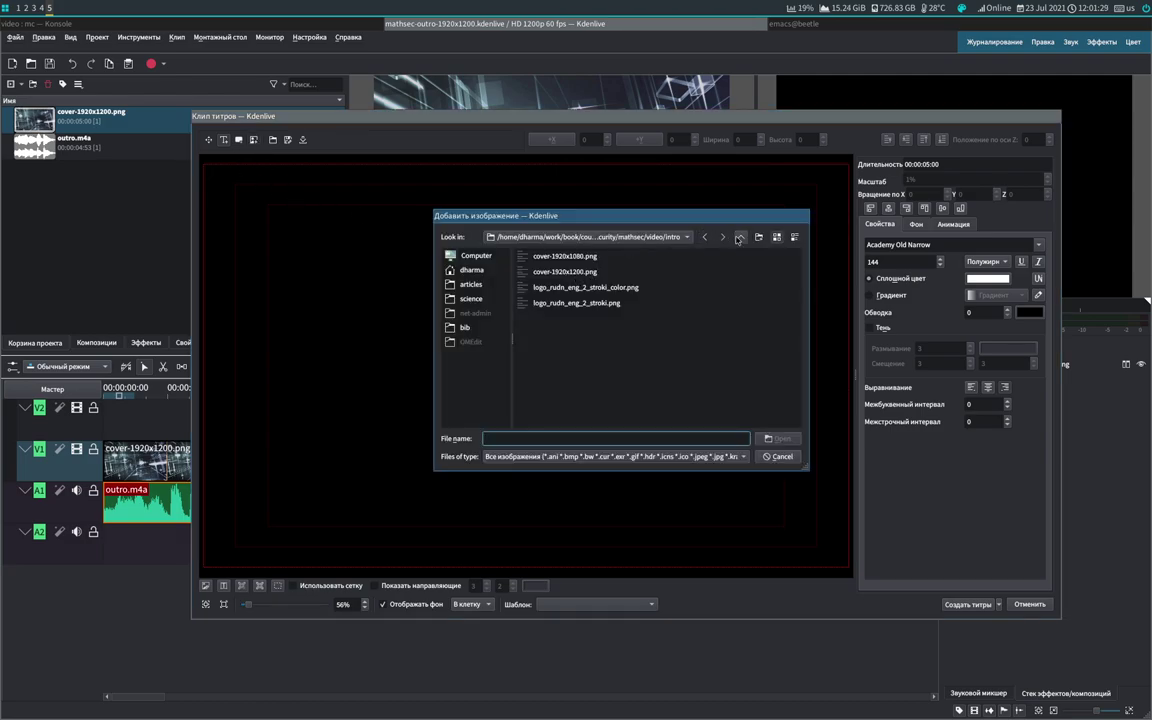
{"action": "key", "text": "BackSpace"}
{"action": "left_click", "coordinate": [545, 272]}
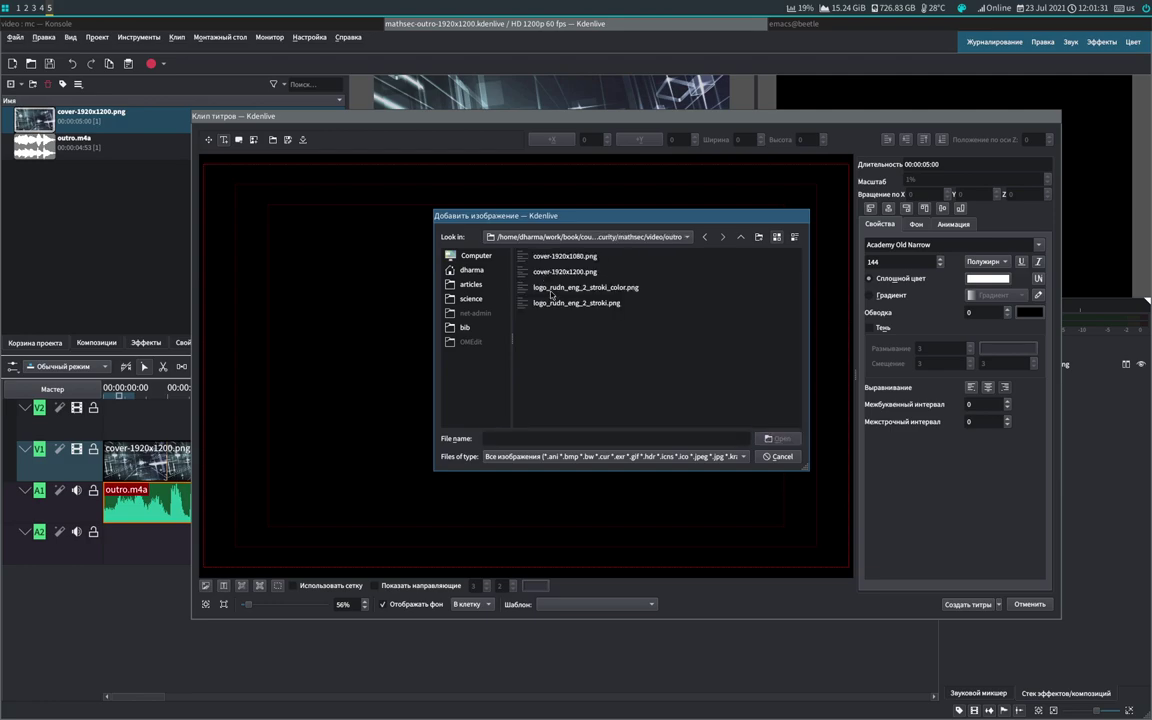
{"action": "double_click", "coordinate": [577, 288]}
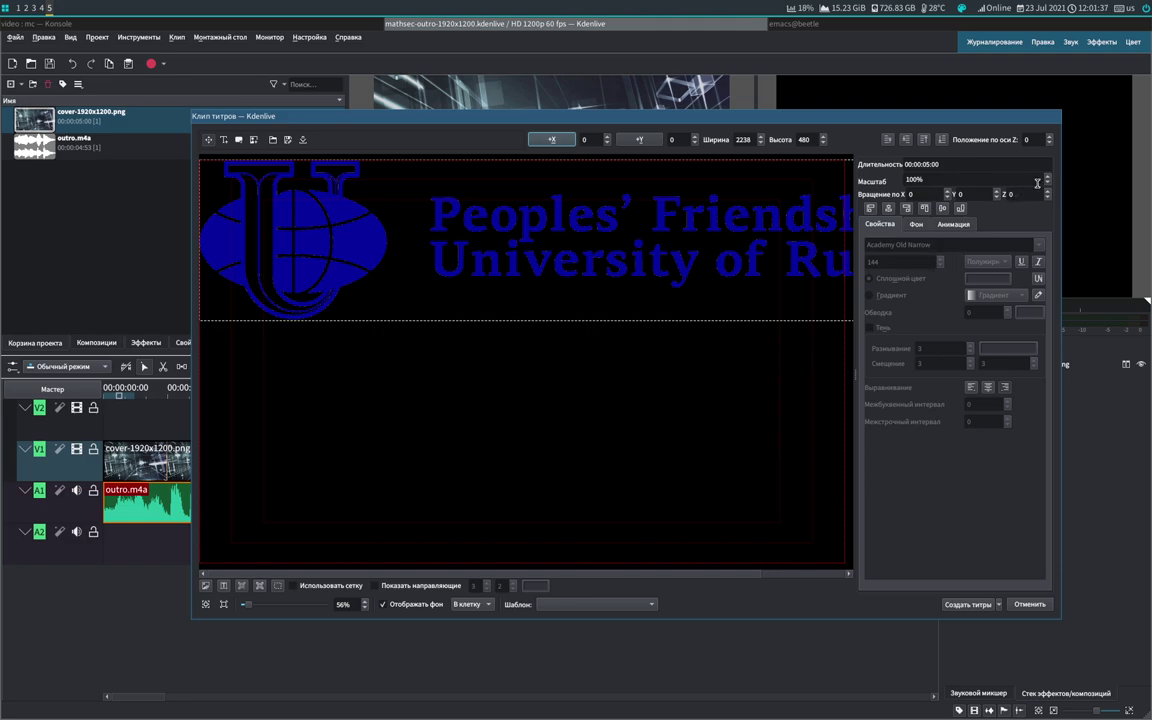
Step: Scale the logo to 73%, position it at about X 100, Y 283, and create the title clip
{"action": "scroll", "coordinate": [1047, 186], "scroll_direction": "down", "scroll_amount": 11}
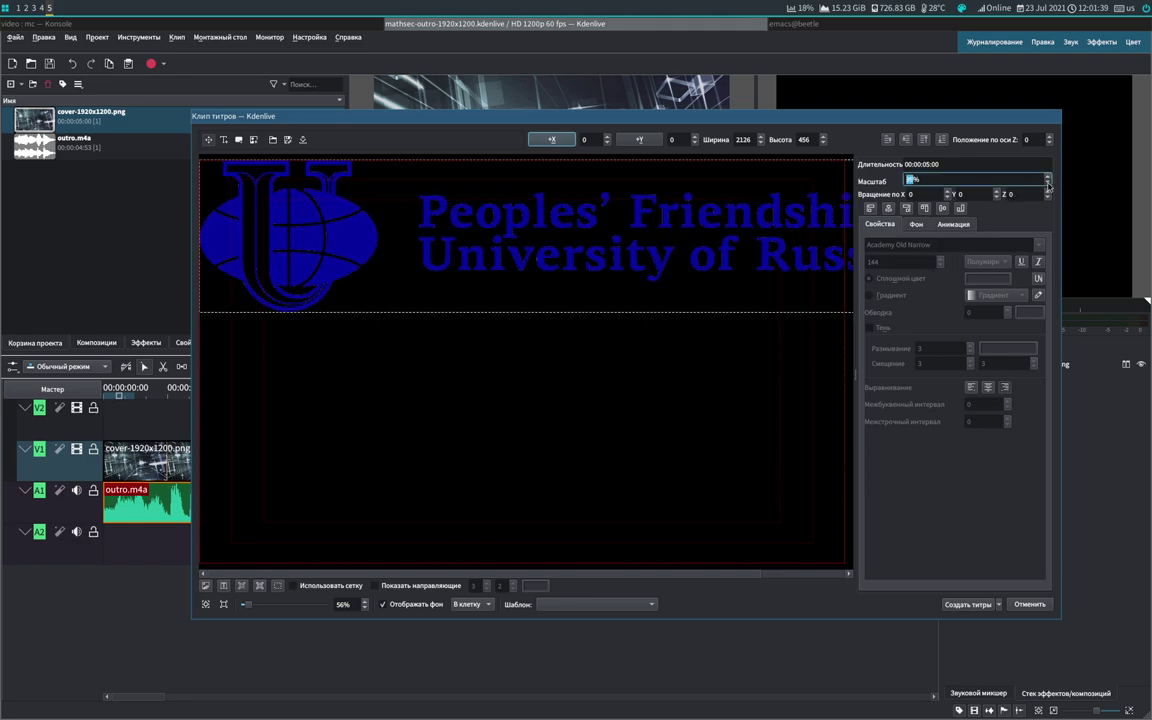
{"action": "scroll", "coordinate": [1047, 186], "scroll_direction": "down", "scroll_amount": 13}
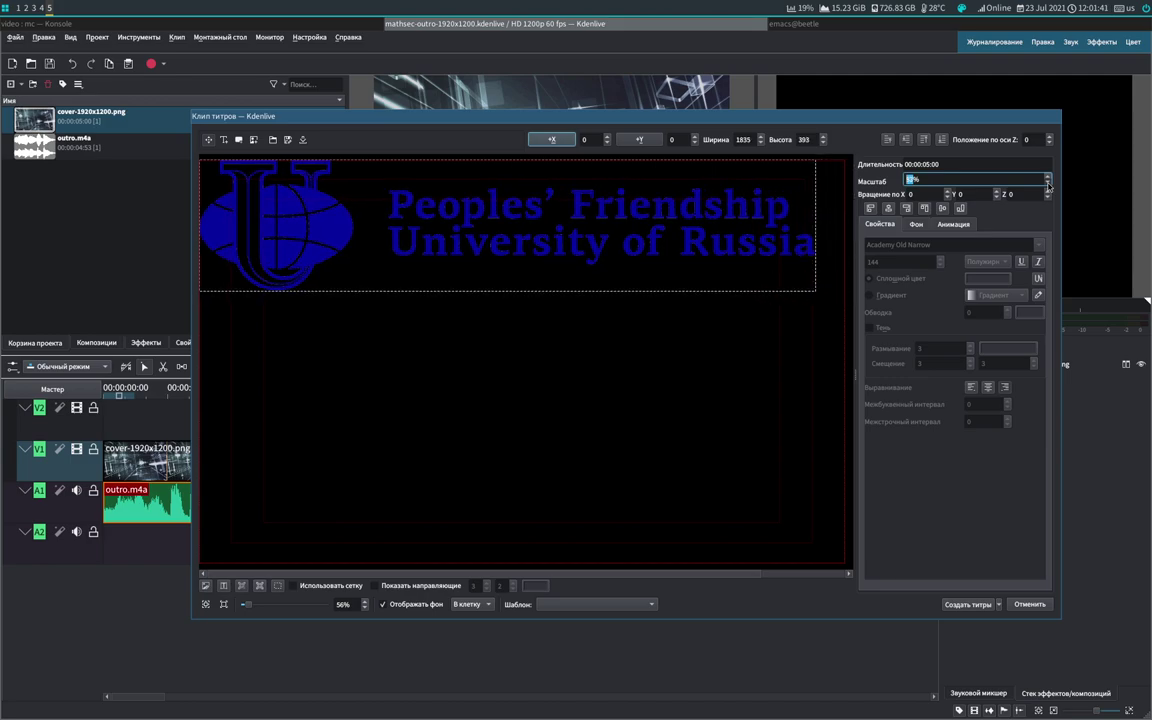
{"action": "scroll", "coordinate": [1047, 186], "scroll_direction": "down", "scroll_amount": 4}
{"action": "left_click_drag", "start_coordinate": [319, 216], "coordinate": [359, 303]}
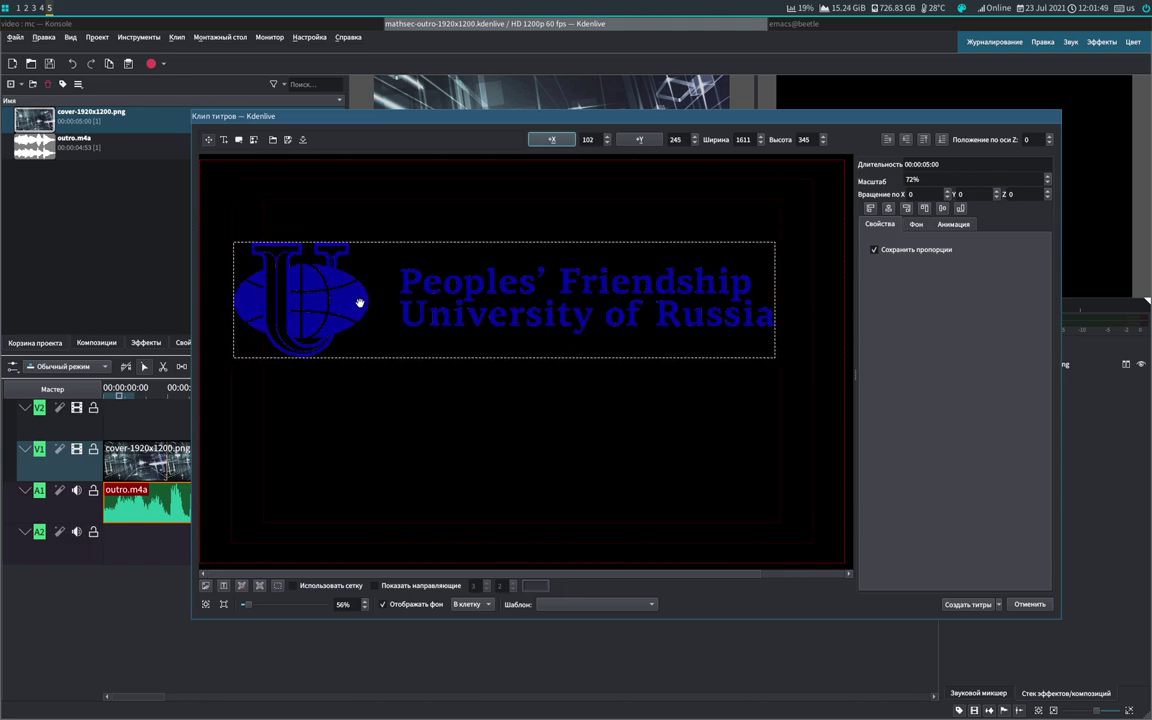
{"action": "left_click_drag", "start_coordinate": [359, 303], "coordinate": [359, 309]}
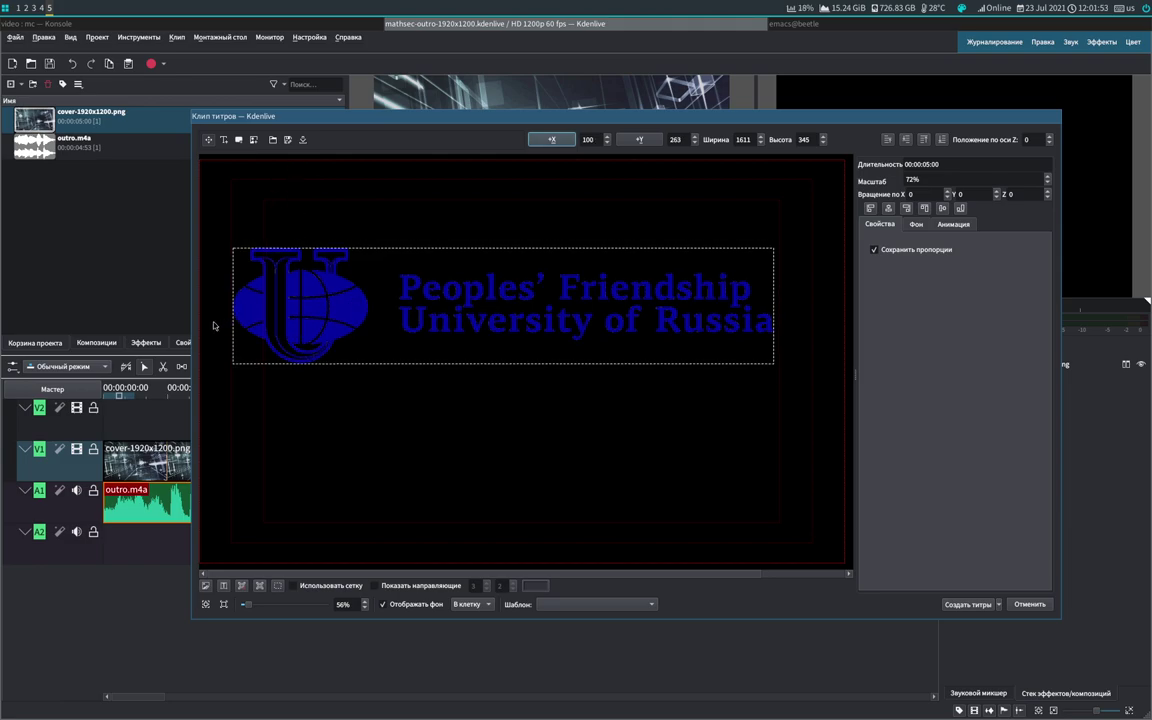
{"action": "left_click_drag", "start_coordinate": [399, 301], "coordinate": [399, 308]}
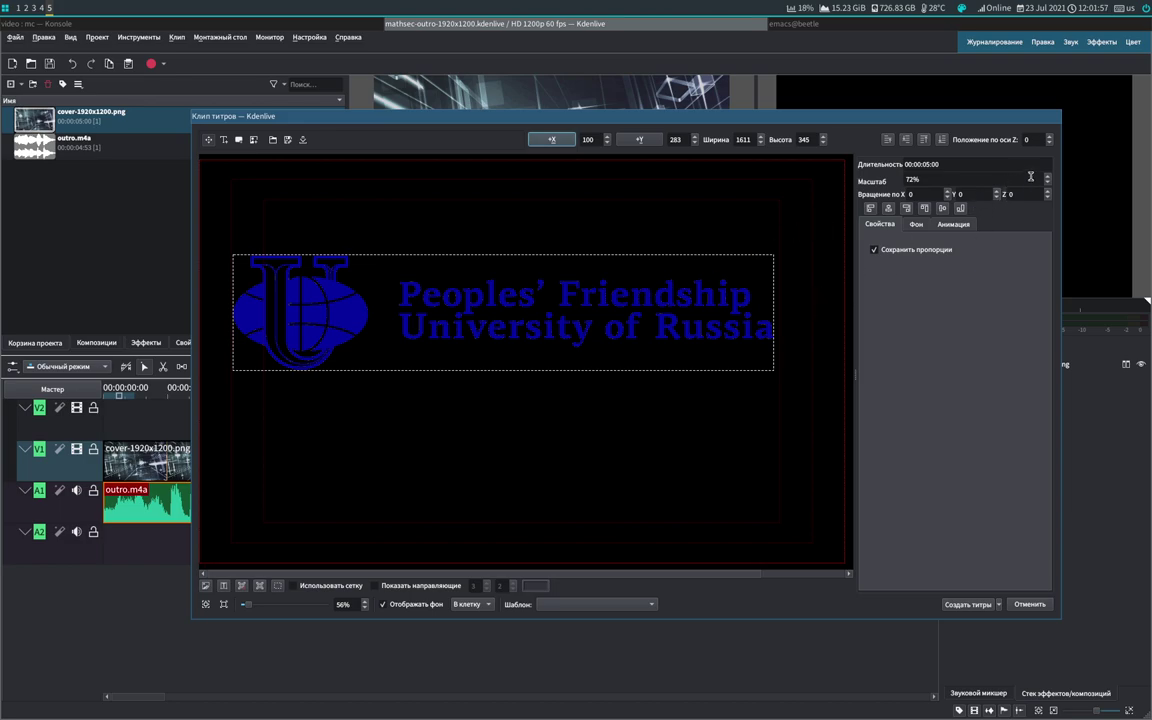
{"action": "scroll", "coordinate": [940, 178], "scroll_direction": "up", "scroll_amount": 1}
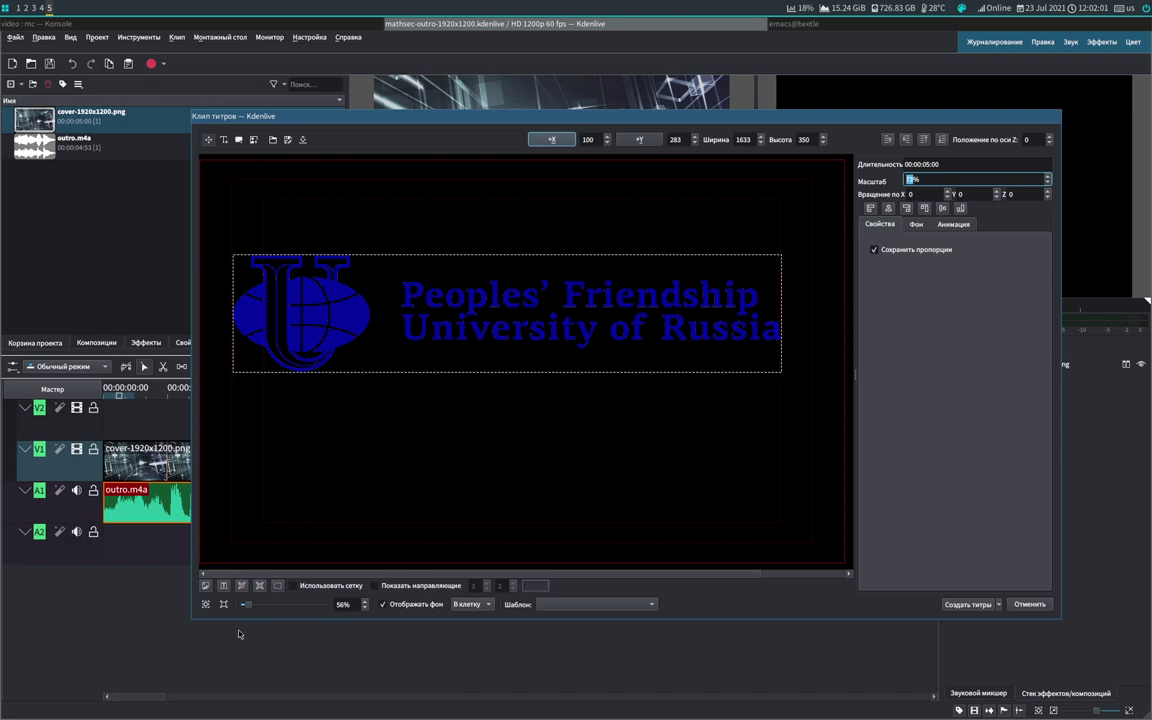
{"action": "left_click", "coordinate": [967, 605]}
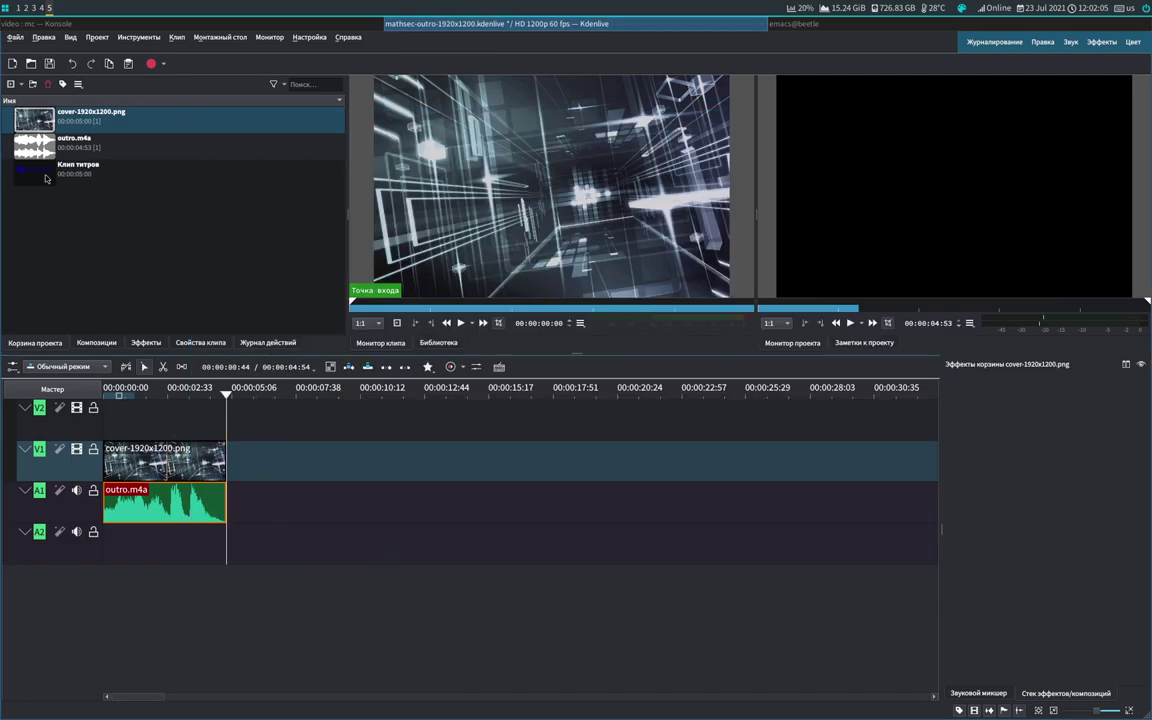
Step: Place the title clip at the start of V2, trim it to the cover image's end and play the project from the beginning
{"action": "left_click_drag", "start_coordinate": [32, 172], "coordinate": [110, 412]}
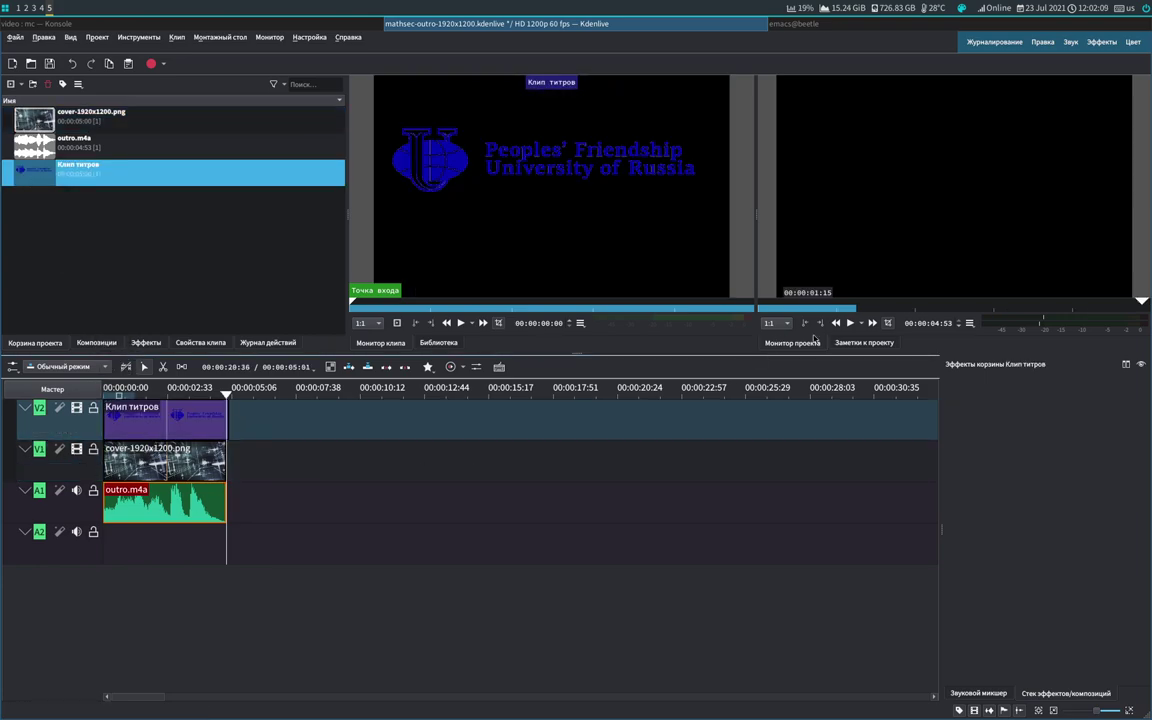
{"action": "left_click", "coordinate": [849, 324]}
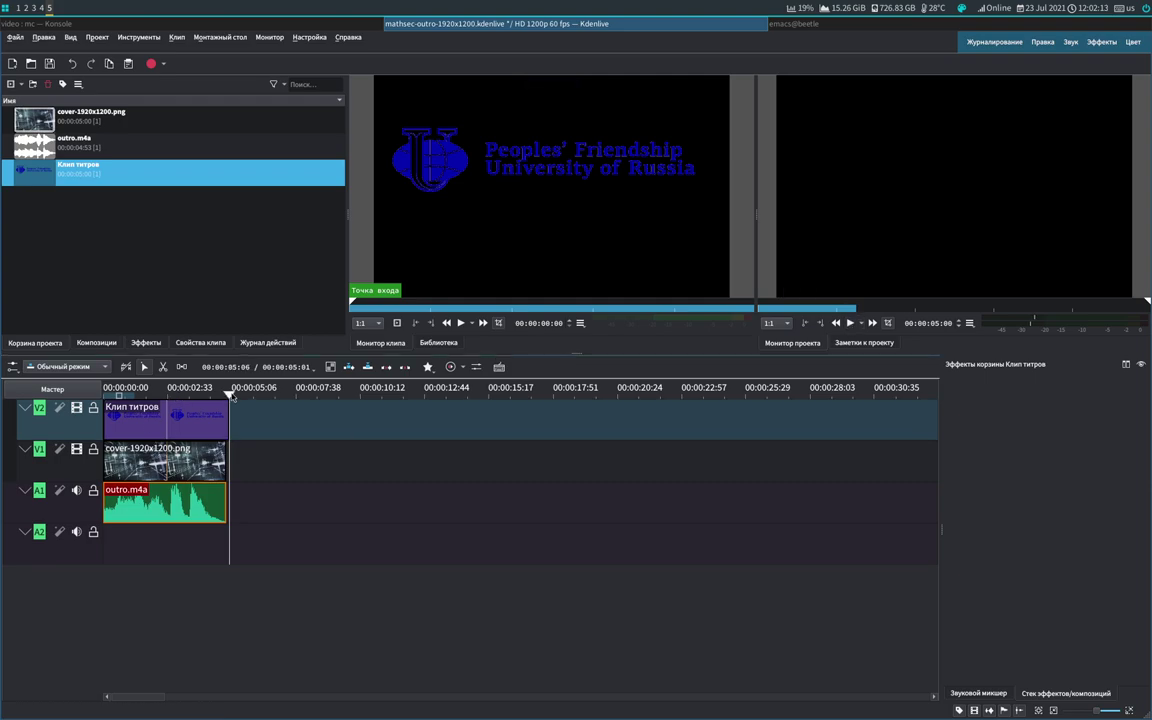
{"action": "left_click_drag", "start_coordinate": [229, 395], "coordinate": [104, 395]}
{"action": "left_click", "coordinate": [849, 323]}
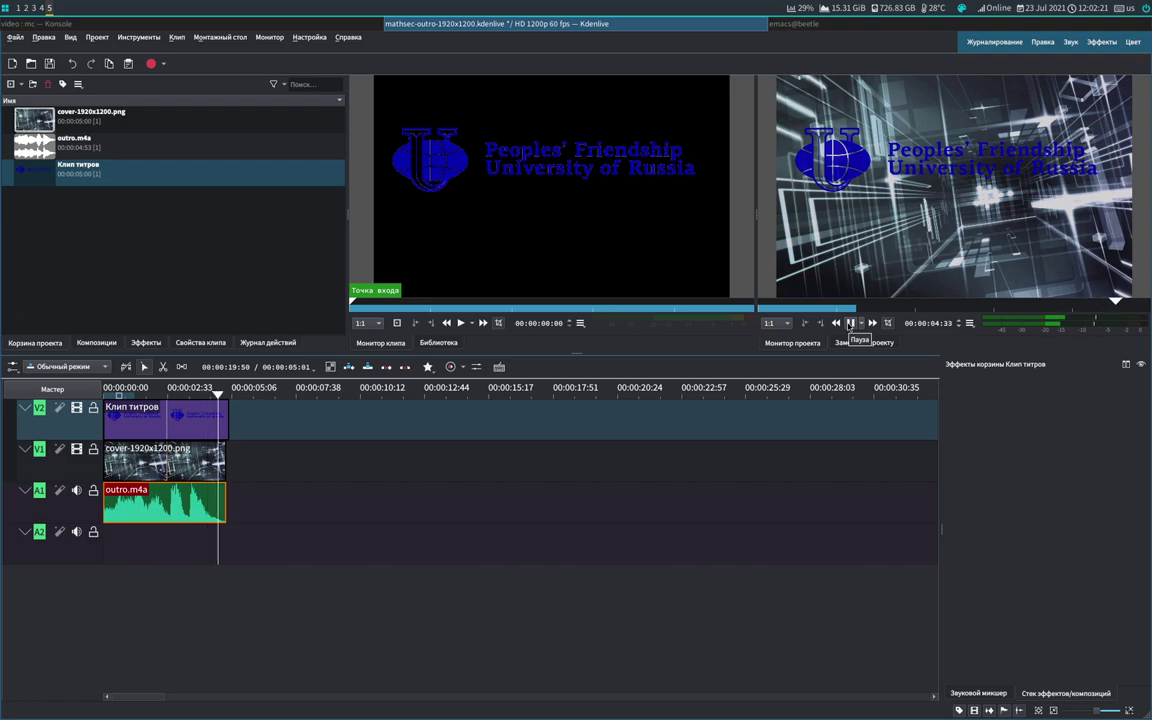
{"action": "left_click_drag", "start_coordinate": [230, 395], "coordinate": [183, 395]}
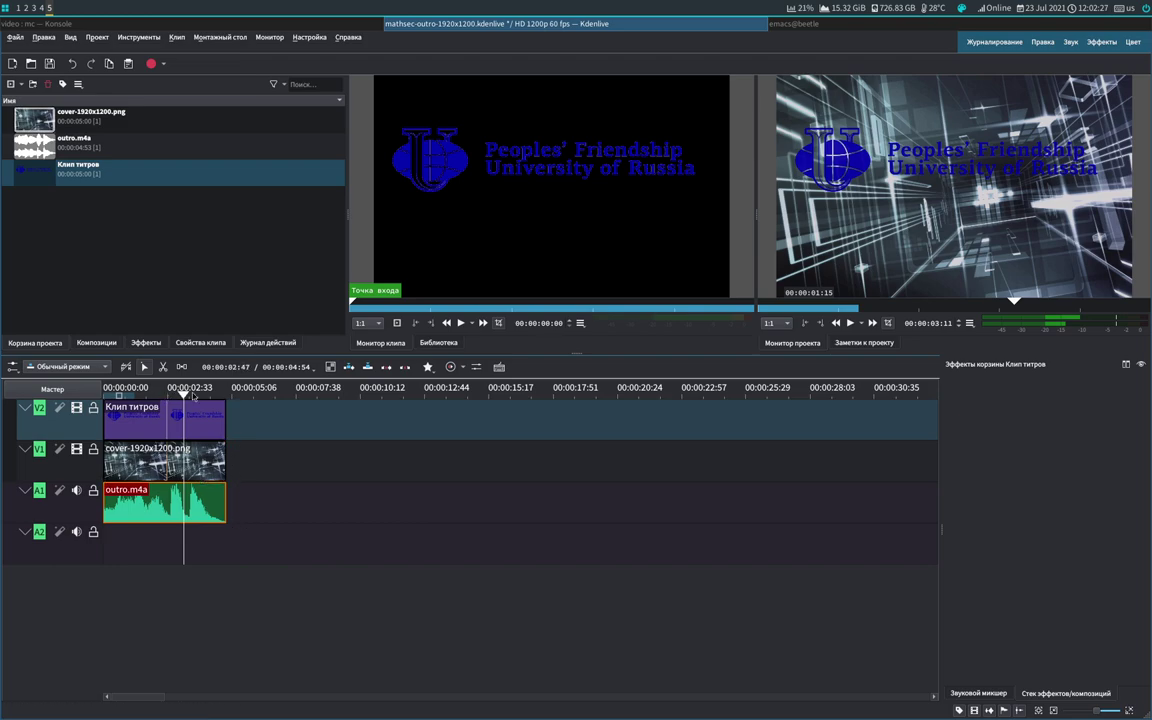
{"action": "left_click_drag", "start_coordinate": [184, 395], "coordinate": [100, 395]}
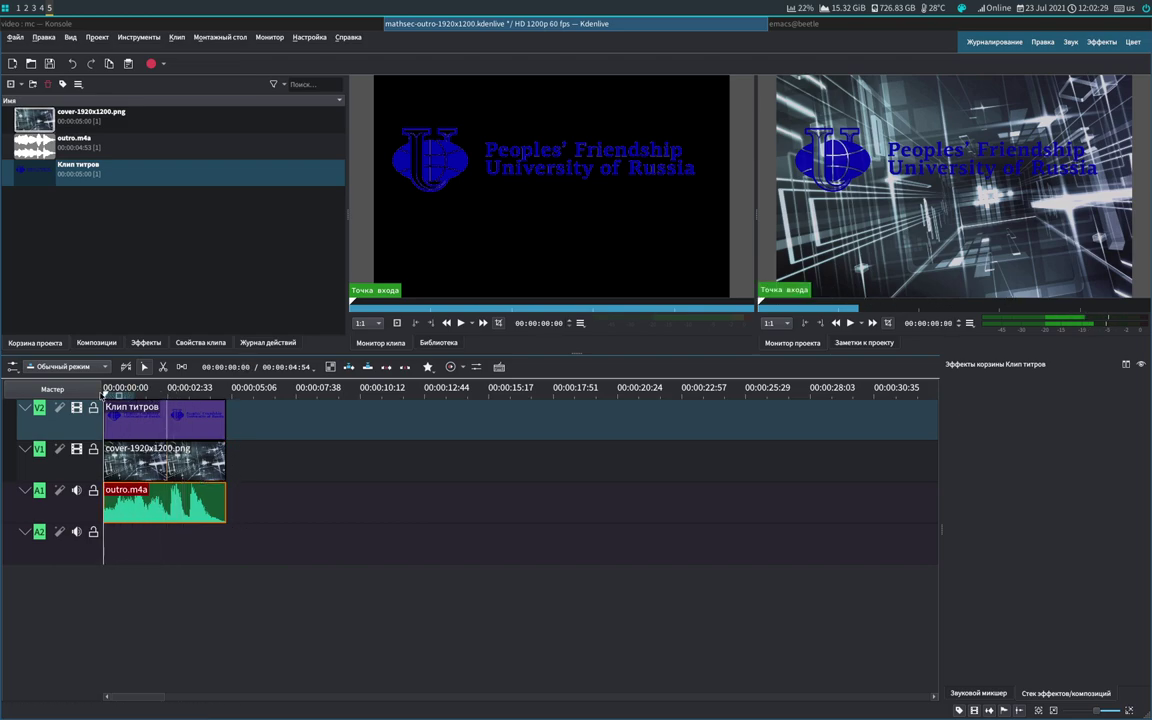
{"action": "left_click", "coordinate": [850, 323]}
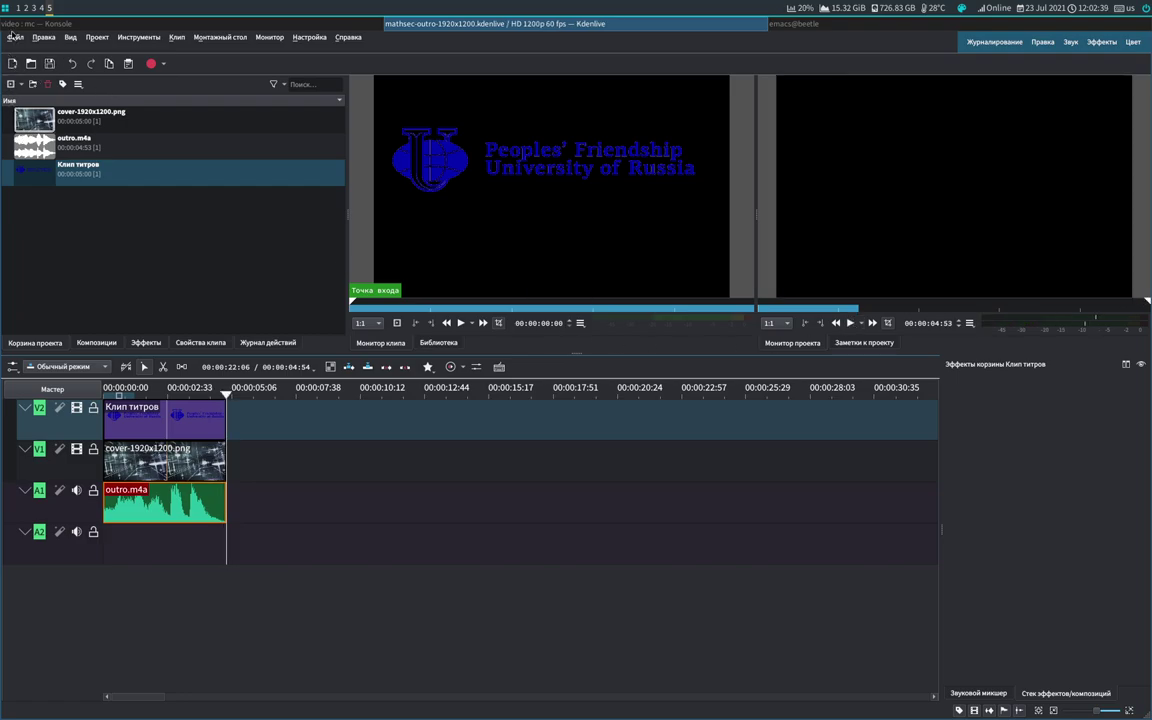
Step: Render the whole project to mathsec-outro-1920x1200.mp4 with the VAAPI Intel H264 preset and close the render dialog
{"action": "left_click", "coordinate": [150, 63]}
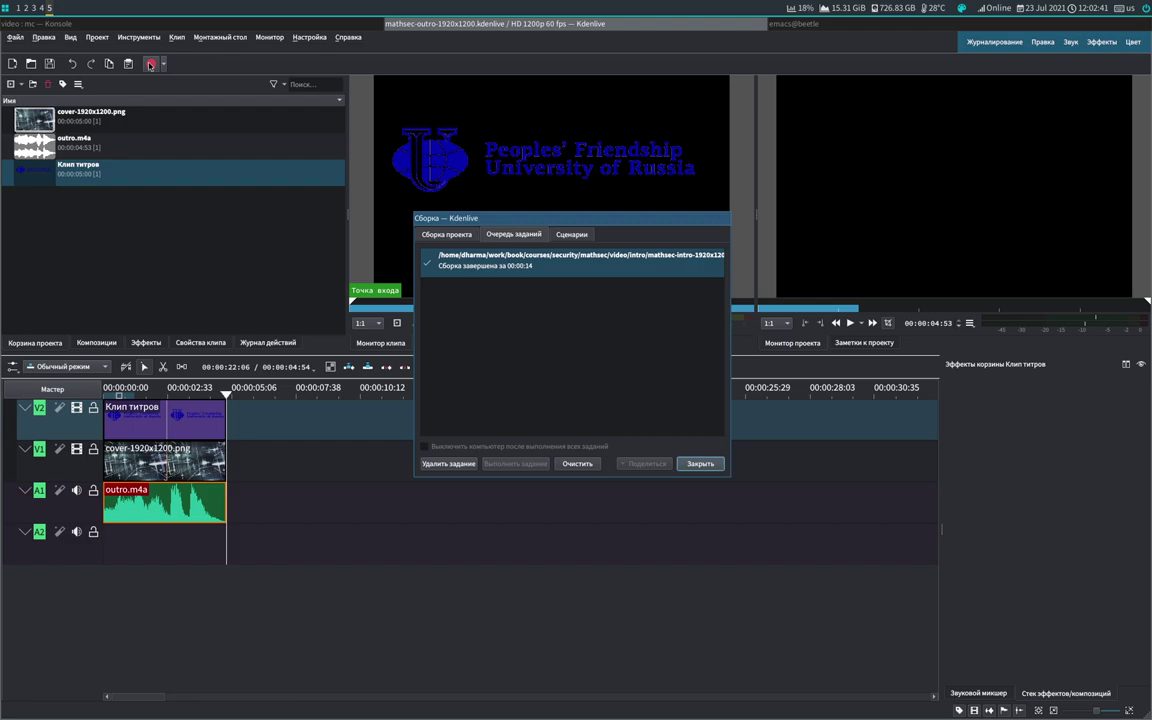
{"action": "left_click", "coordinate": [450, 236]}
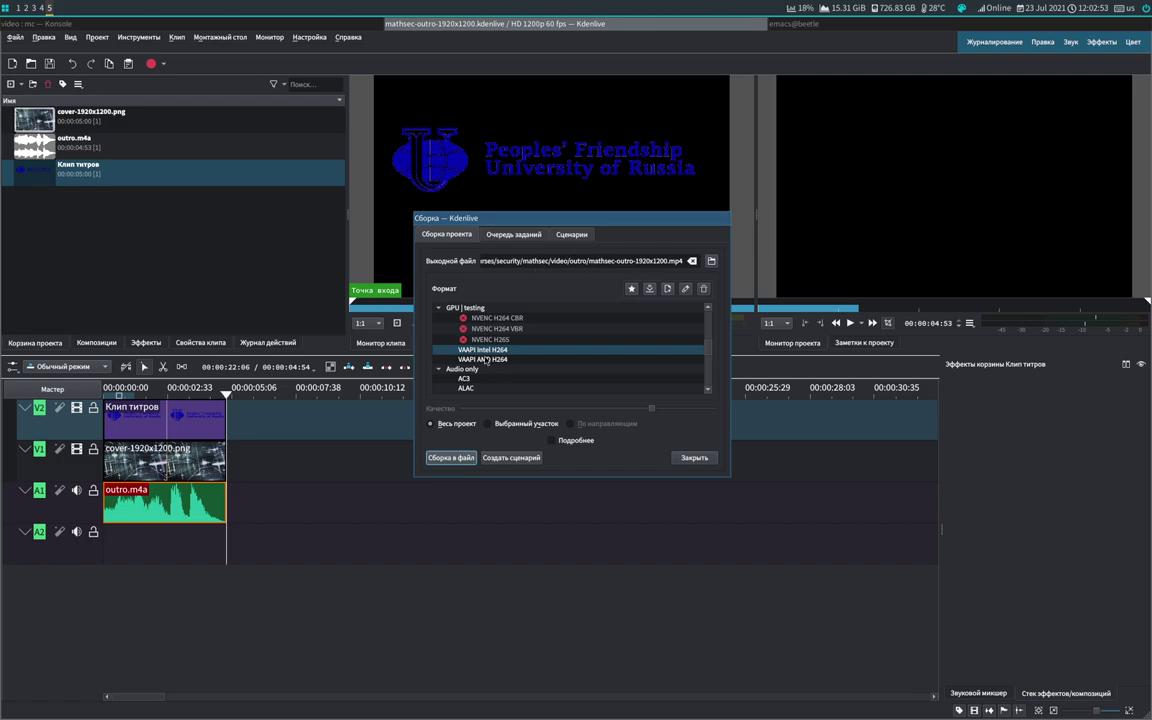
{"action": "left_click", "coordinate": [451, 458]}
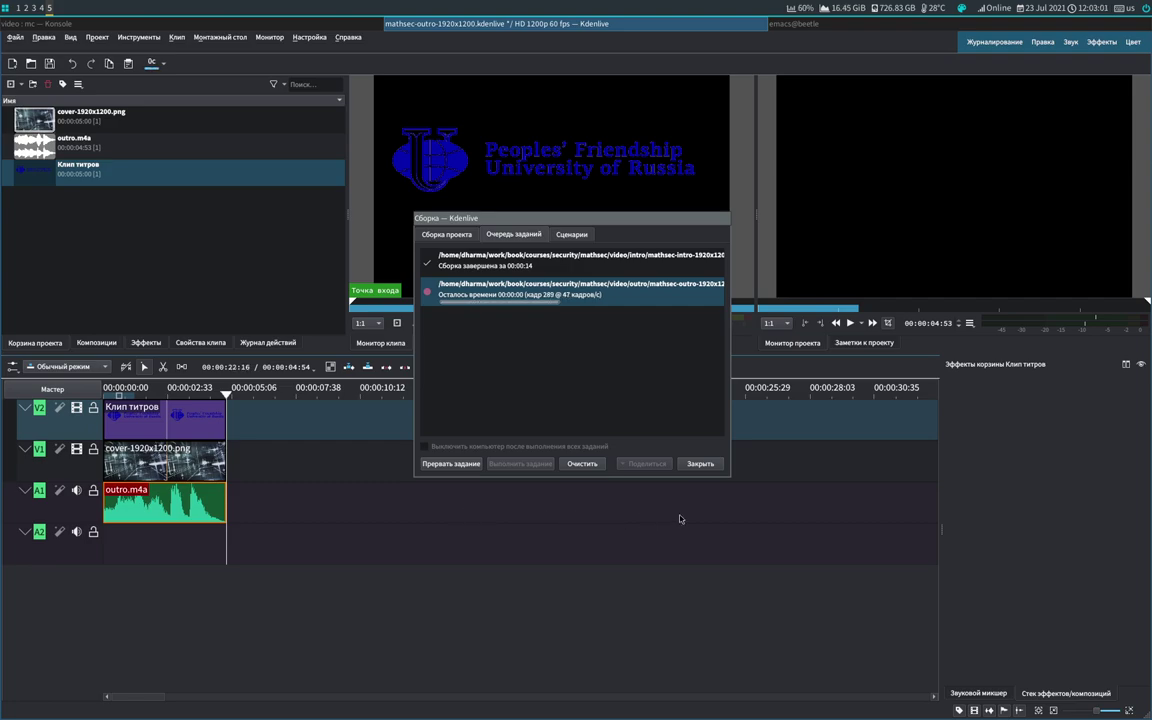
{"action": "left_click", "coordinate": [702, 464]}
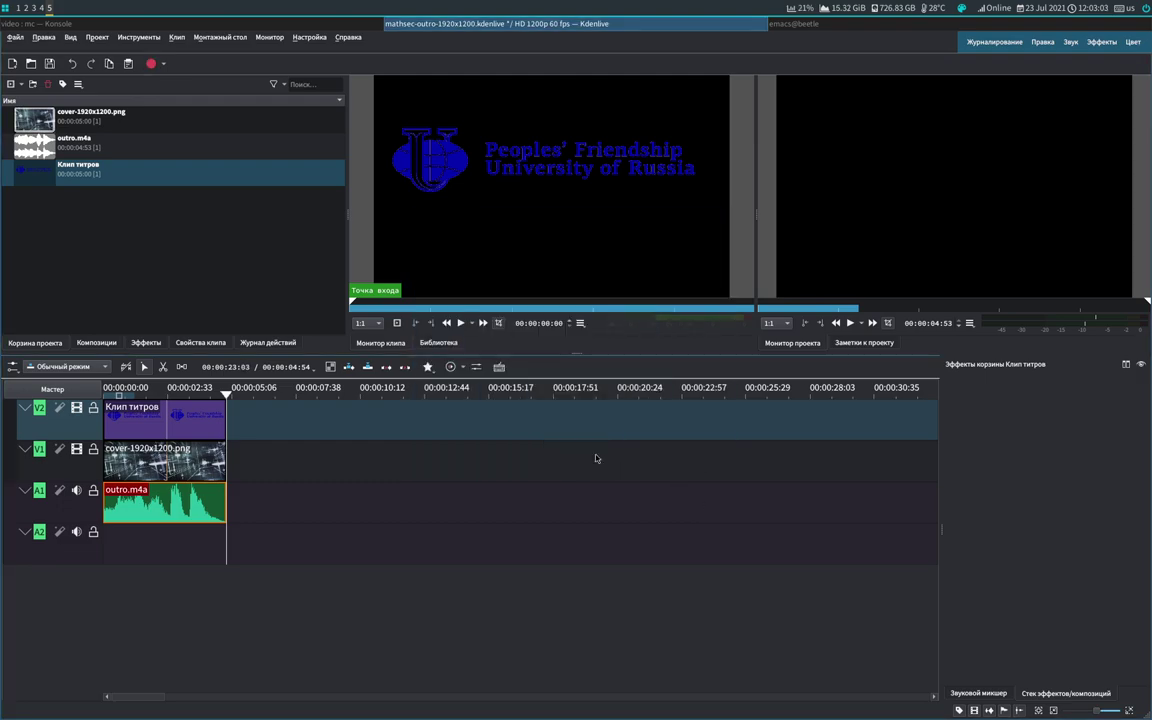
Step: Switch to the Konsole file manager and play the rendered mathsec-outro-1920x1200.mp4 from the outro folder in full screen
{"action": "left_click", "coordinate": [296, 25]}
{"action": "key", "text": "Return"}
{"action": "key", "text": "Down"}
{"action": "key", "text": "Down"}
{"action": "key", "text": "Down"}
{"action": "key", "text": "Down"}
{"action": "key", "text": "Down"}
{"action": "key", "text": "Down"}
{"action": "key", "text": "Down"}
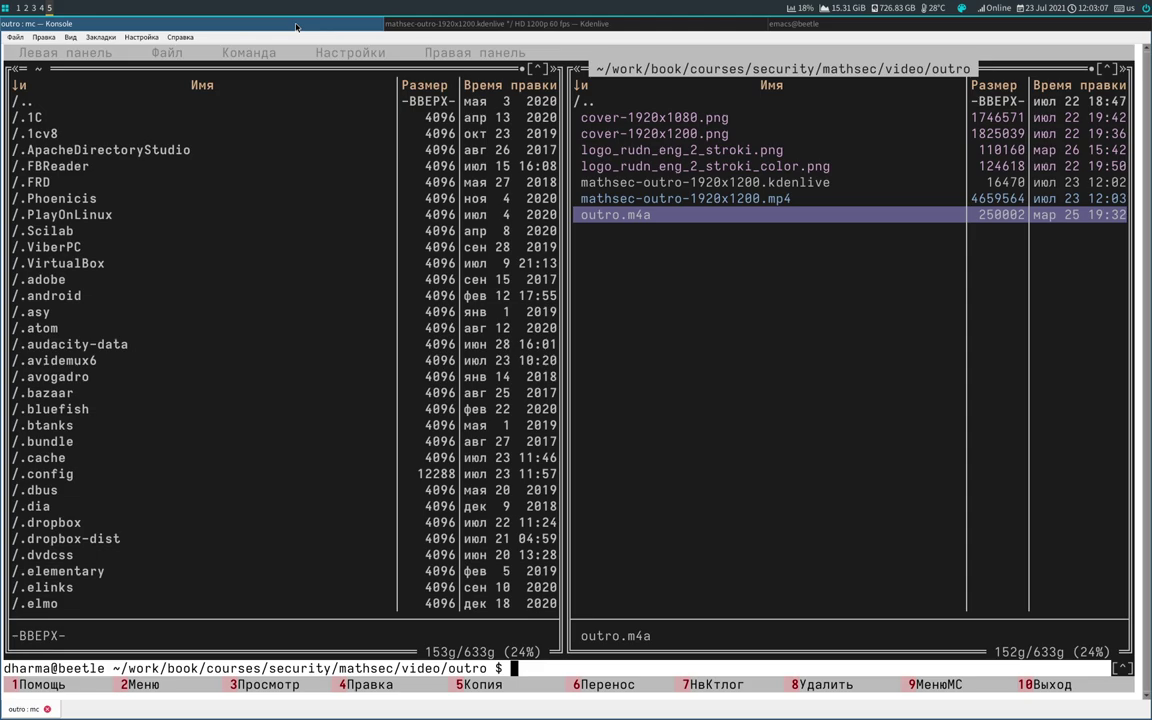
{"action": "key", "text": "Up"}
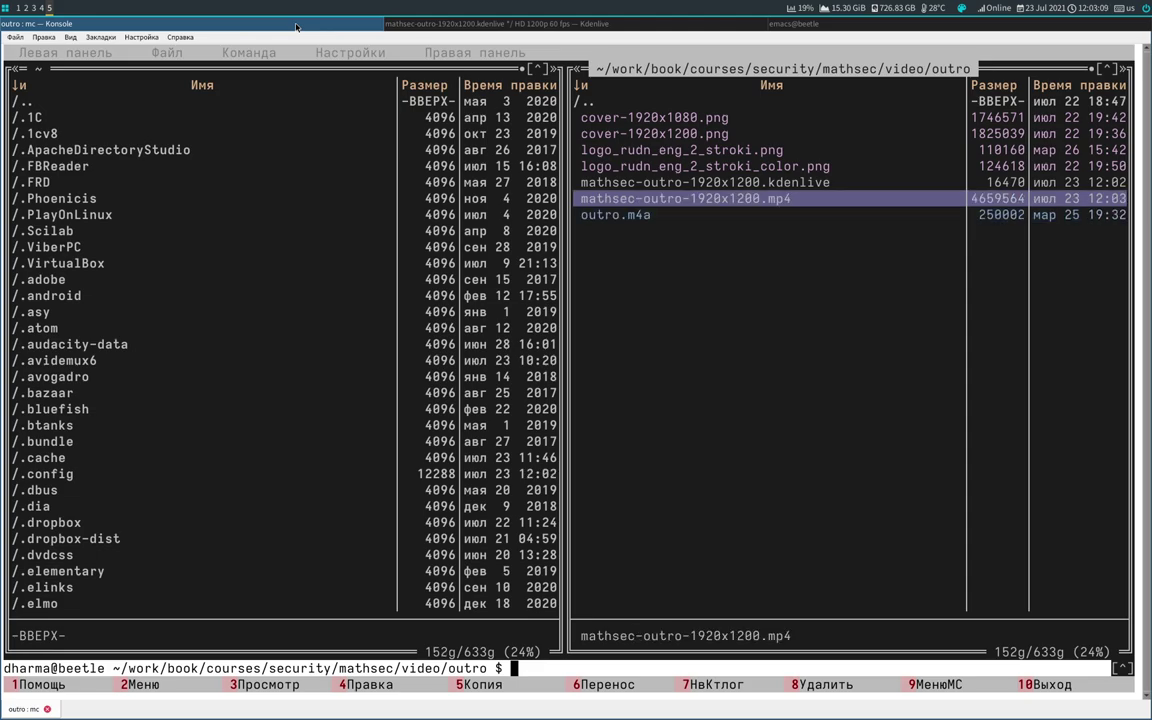
{"action": "key", "text": "Return"}
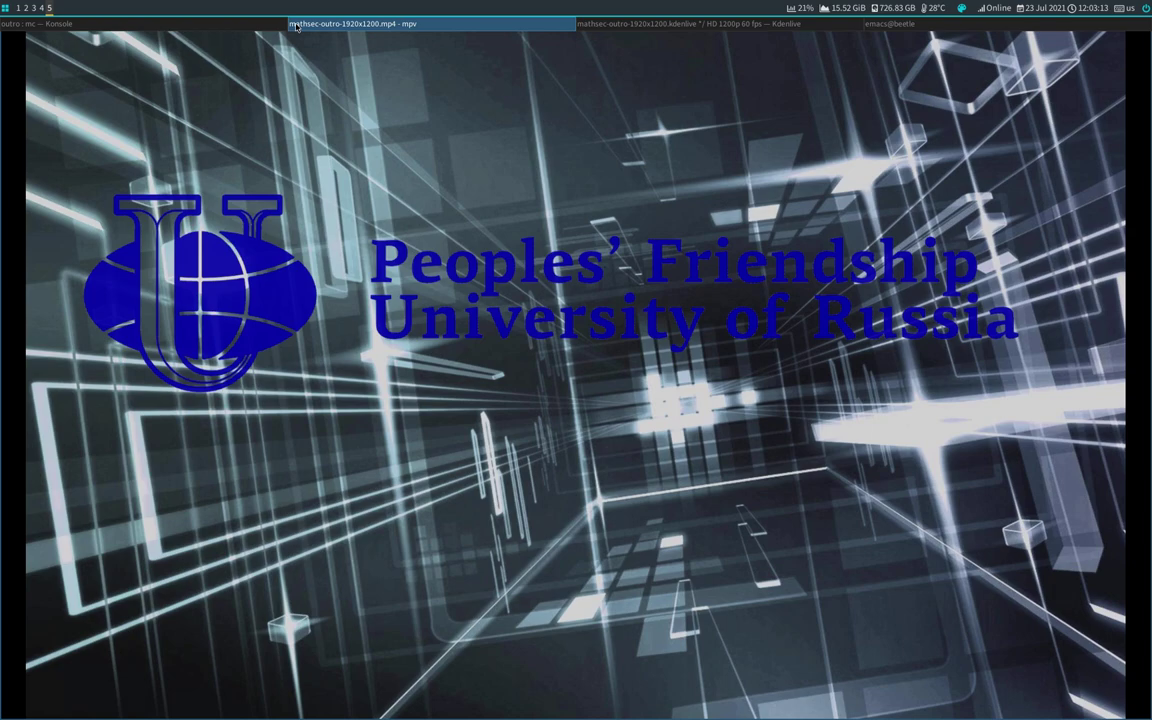
{"action": "key", "text": "f"}
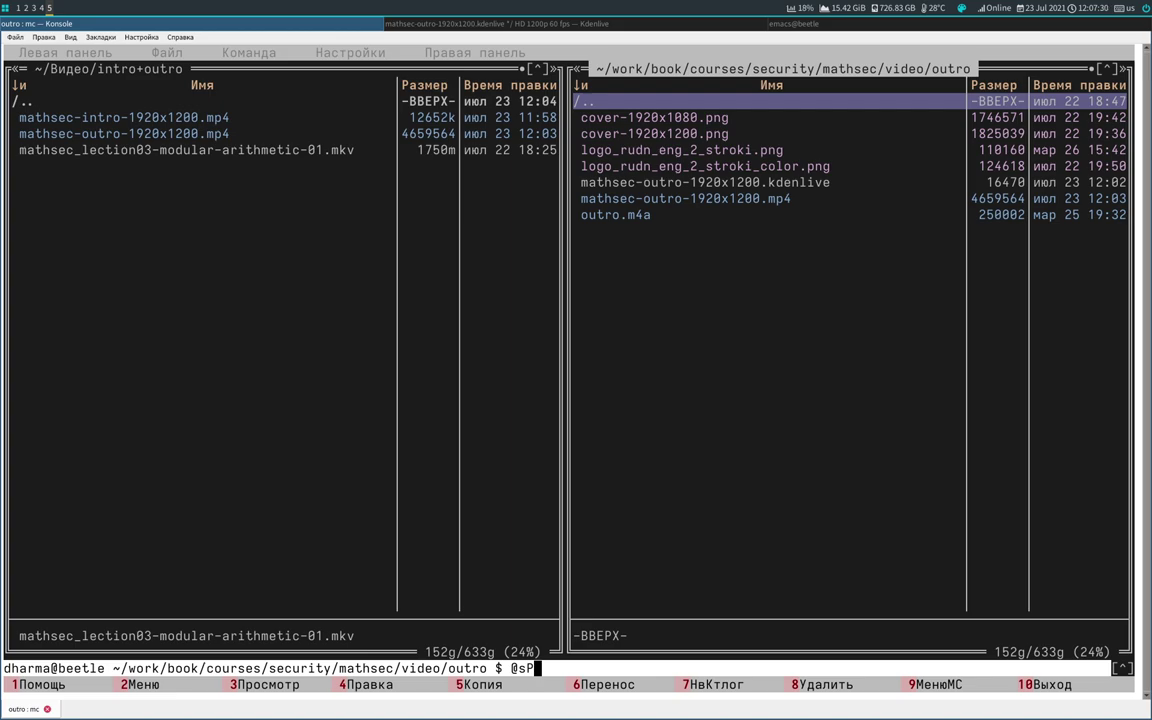
Step: Clear the command line, play mathsec-intro-1920x1200.mp4 from ~/Видео/intro+outro with mpv, quit playback and check its stream information in the terminal output
{"action": "key", "text": "BackSpace"}
{"action": "key", "text": "BackSpace"}
{"action": "key", "text": "BackSpace"}
{"action": "key", "text": "Tab"}
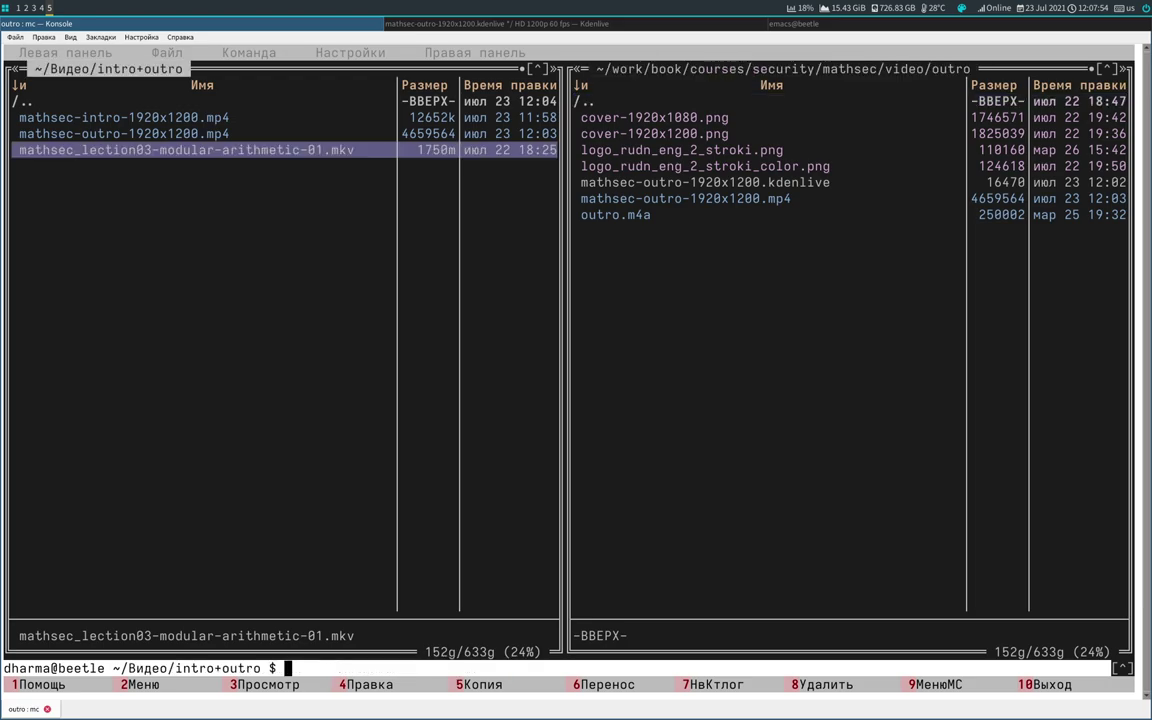
{"action": "key", "text": "Up"}
{"action": "key", "text": "Up"}
{"action": "type", "text": "mpv"}
{"action": "key", "text": "alt+Return"}
{"action": "key", "text": "Return"}
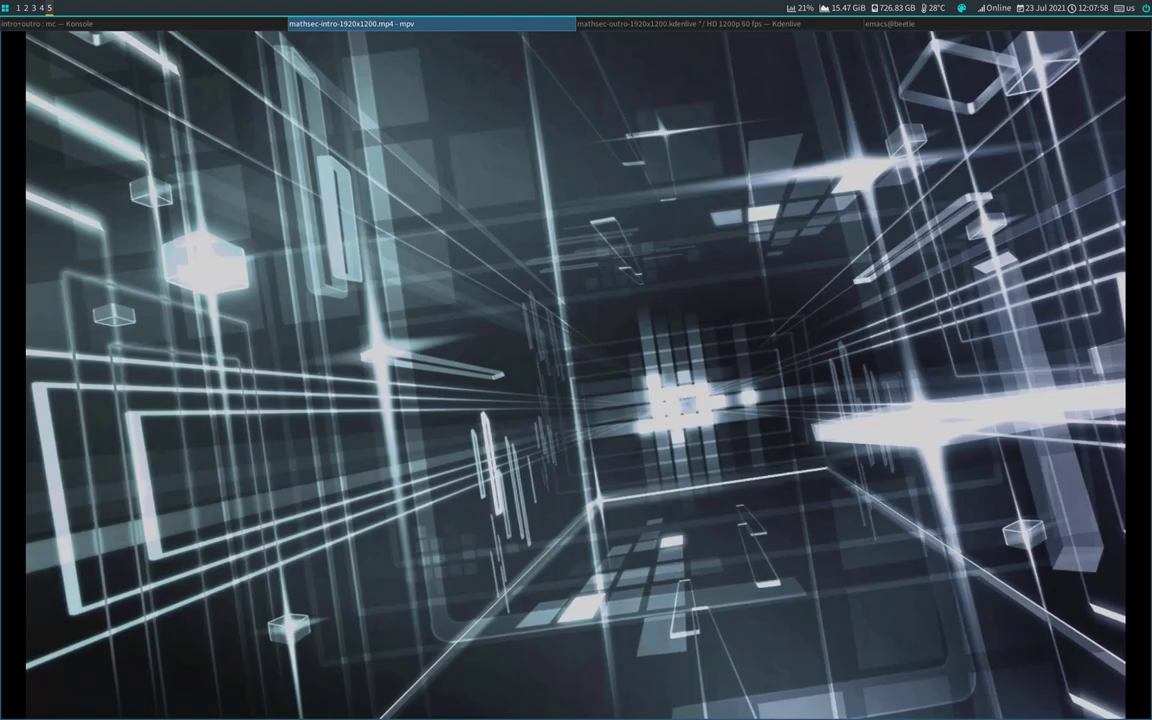
{"action": "key", "text": "q"}
{"action": "key", "text": "ctrl+o"}
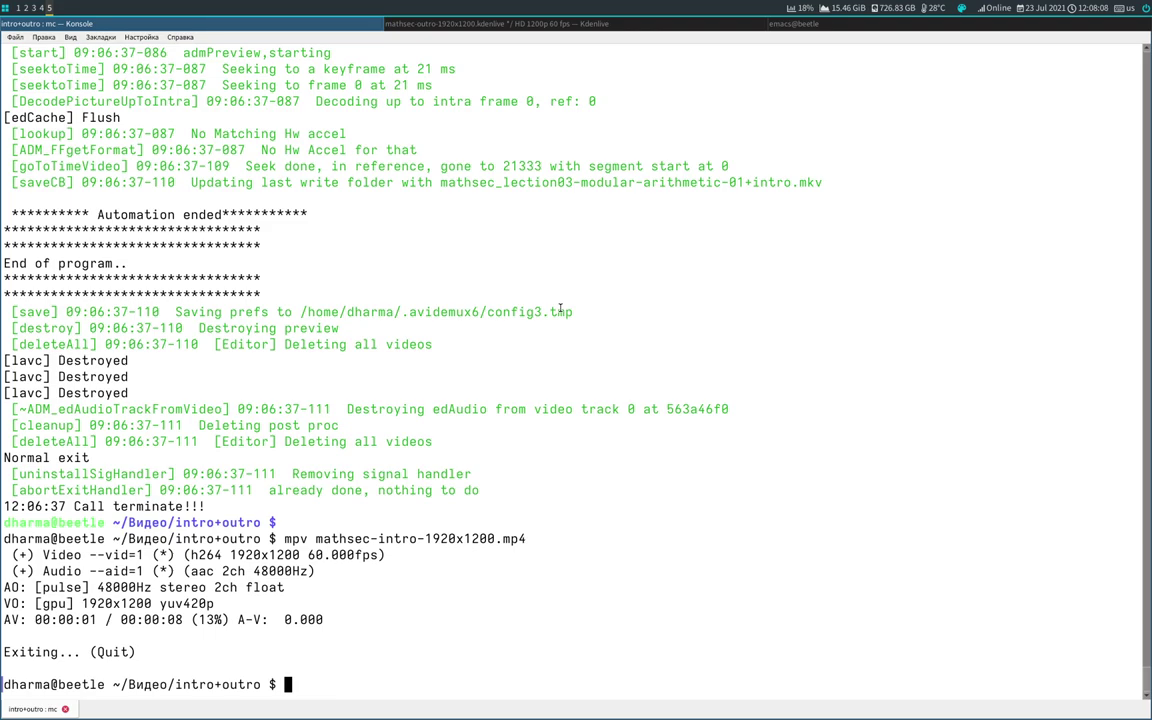
{"action": "key", "text": "ctrl+o"}
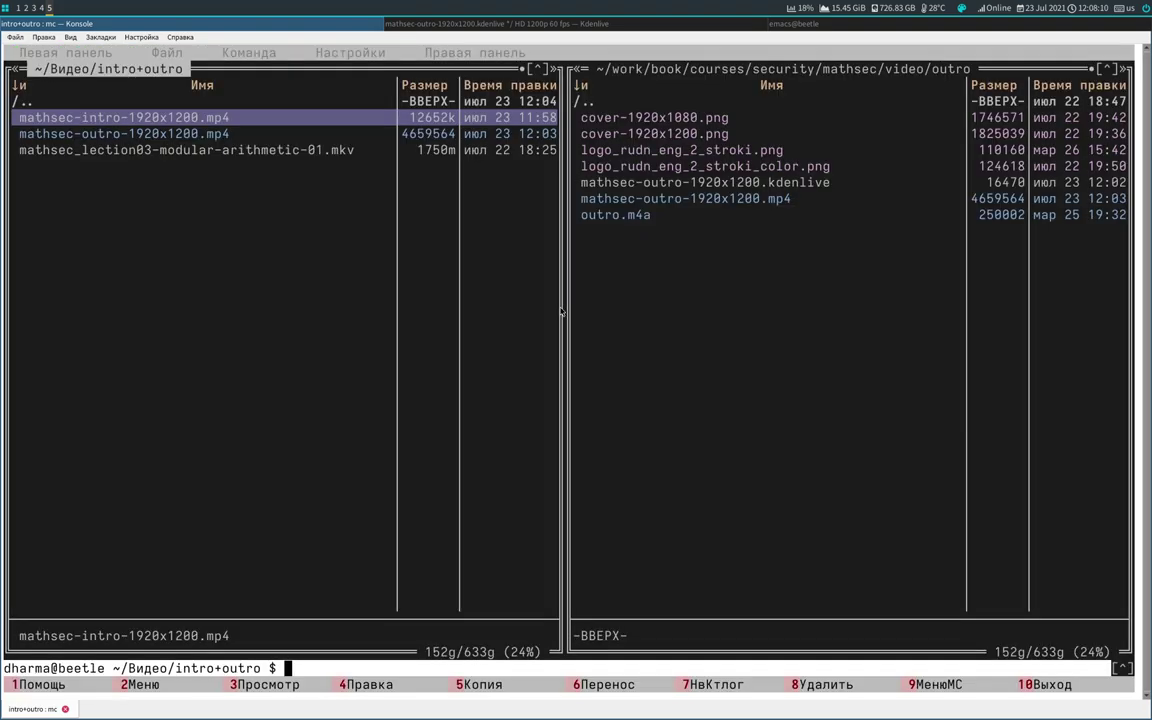
Step: Play mathsec_lection03-modular-arithmetic-01.mkv from the same folder with mpv and quit the playback
{"action": "key", "text": "Down"}
{"action": "key", "text": "Down"}
{"action": "type", "text": "mpv"}
{"action": "key", "text": "alt+Return"}
{"action": "key", "text": "Return"}
{"action": "key", "text": "q"}
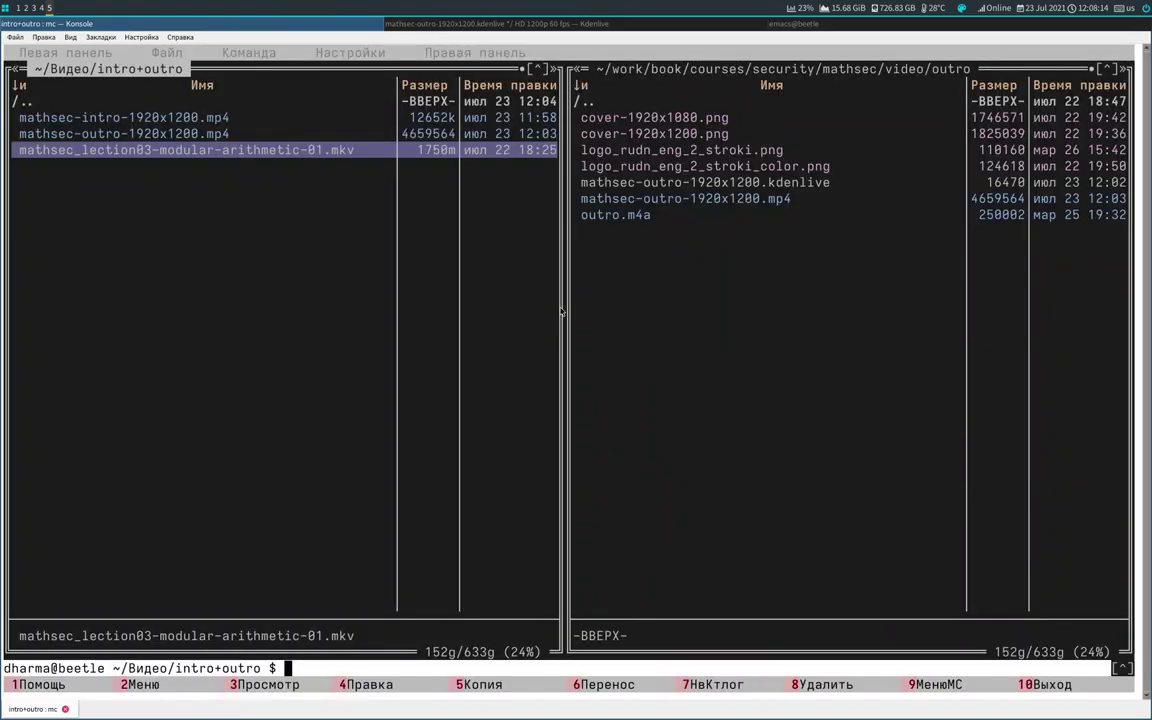
Step: Compare the codec, resolution and frame rate of the intro clip and the lecture video in mpv's terminal output
{"action": "key", "text": "ctrl+o"}
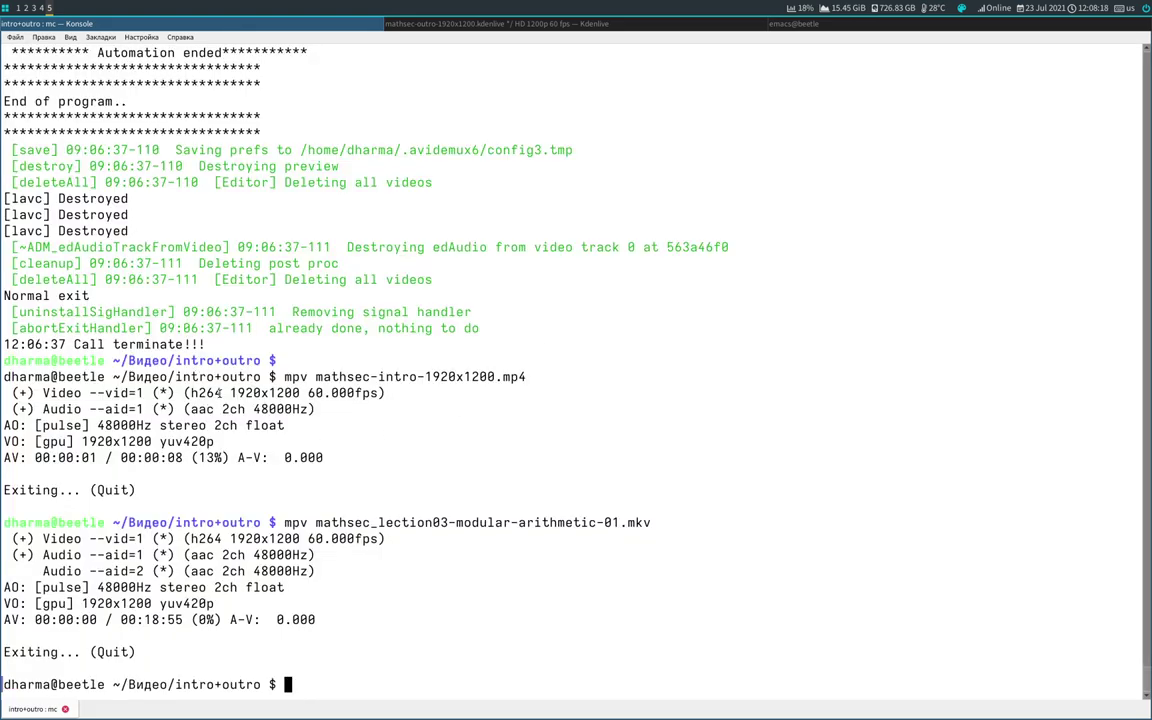
{"action": "left_click_drag", "start_coordinate": [230, 393], "coordinate": [306, 394]}
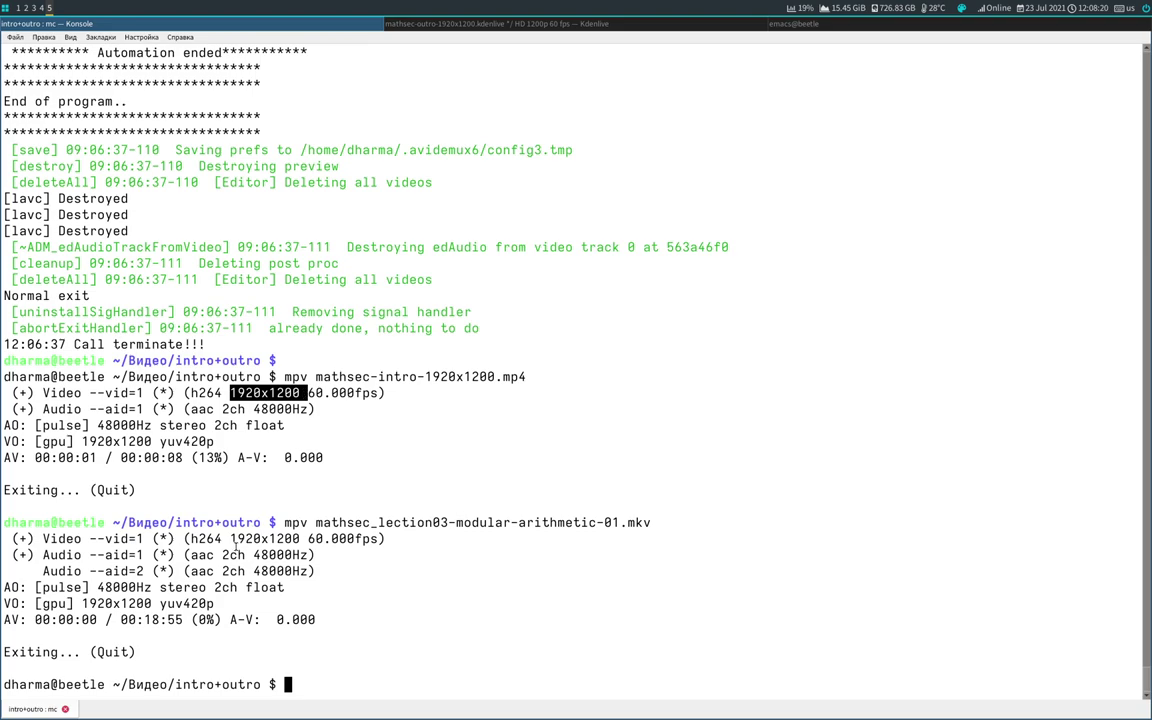
{"action": "left_click_drag", "start_coordinate": [188, 538], "coordinate": [214, 538]}
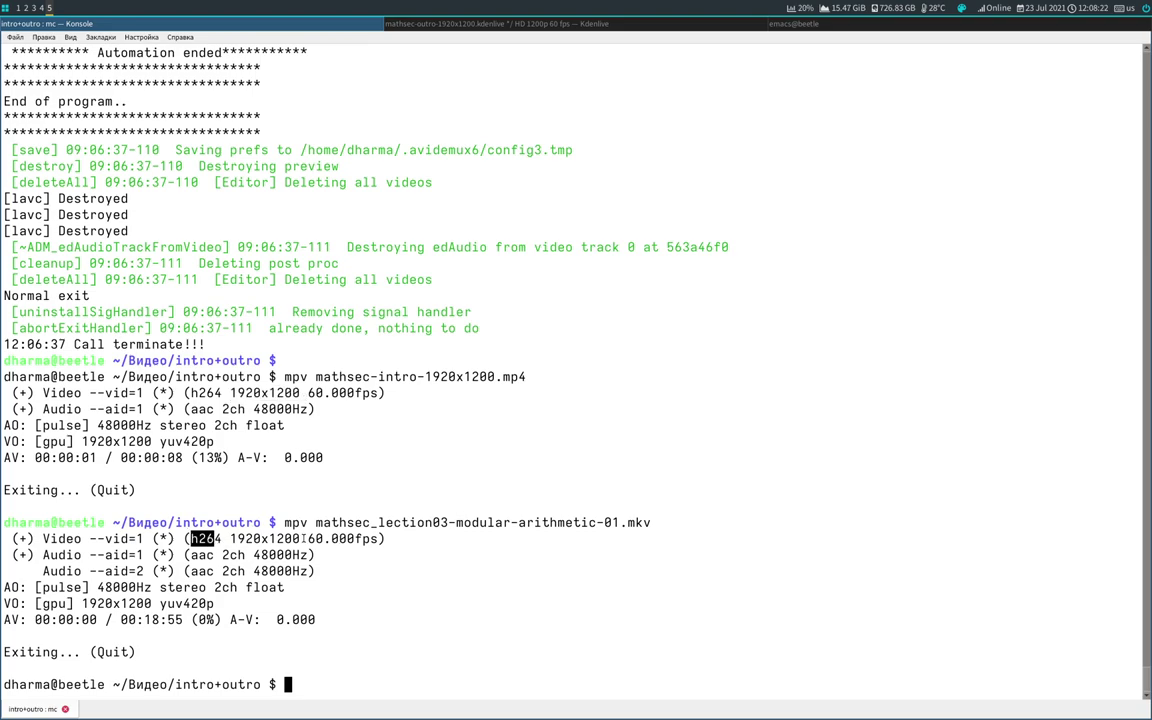
{"action": "left_click_drag", "start_coordinate": [309, 538], "coordinate": [382, 540]}
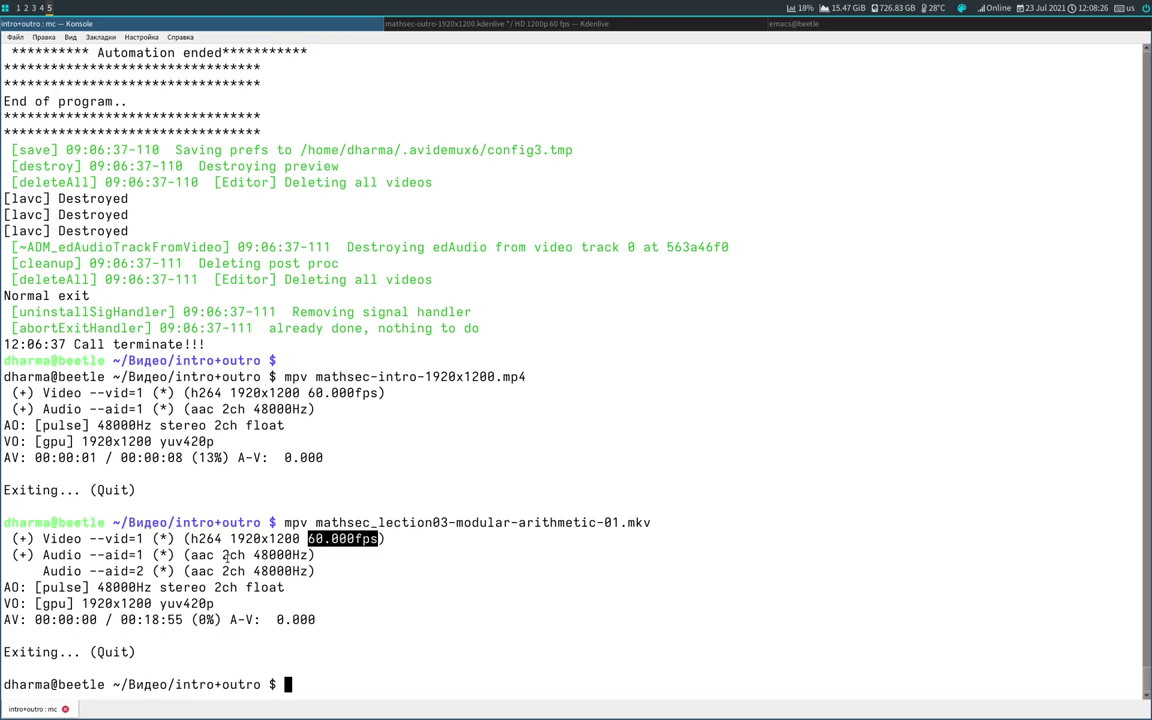